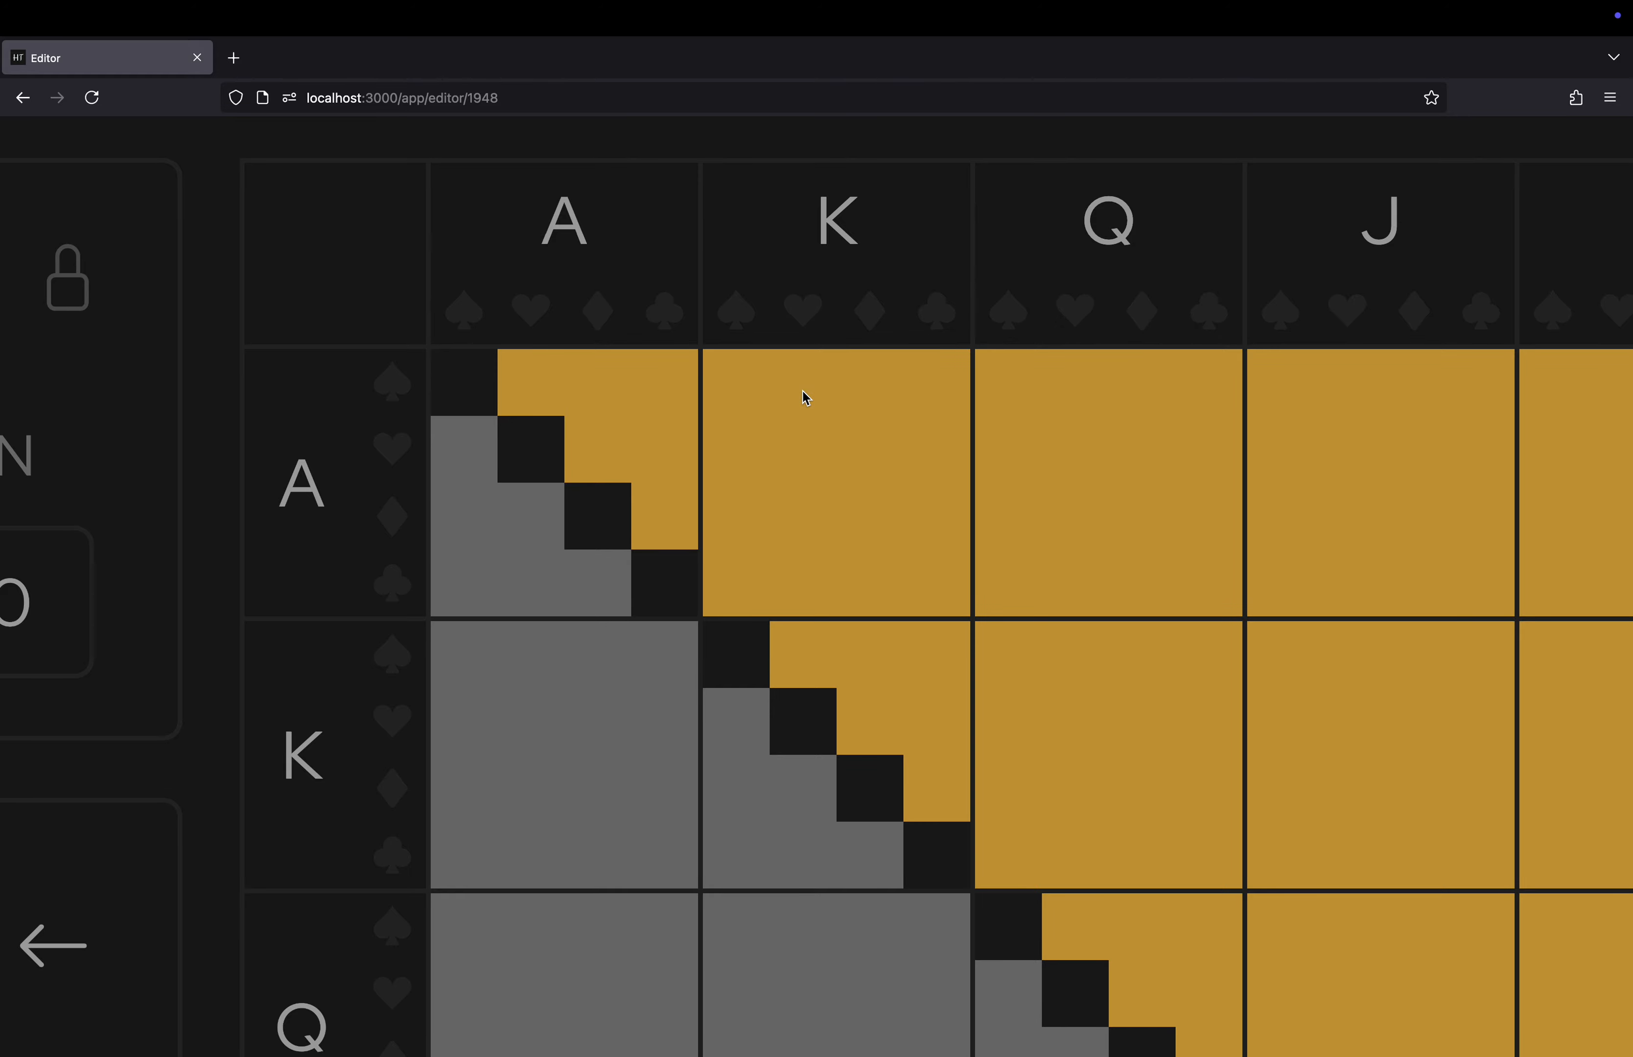
Enable the Call action in the BTN Open brush and disable it again.
scroll(803, 391, "down", 10)
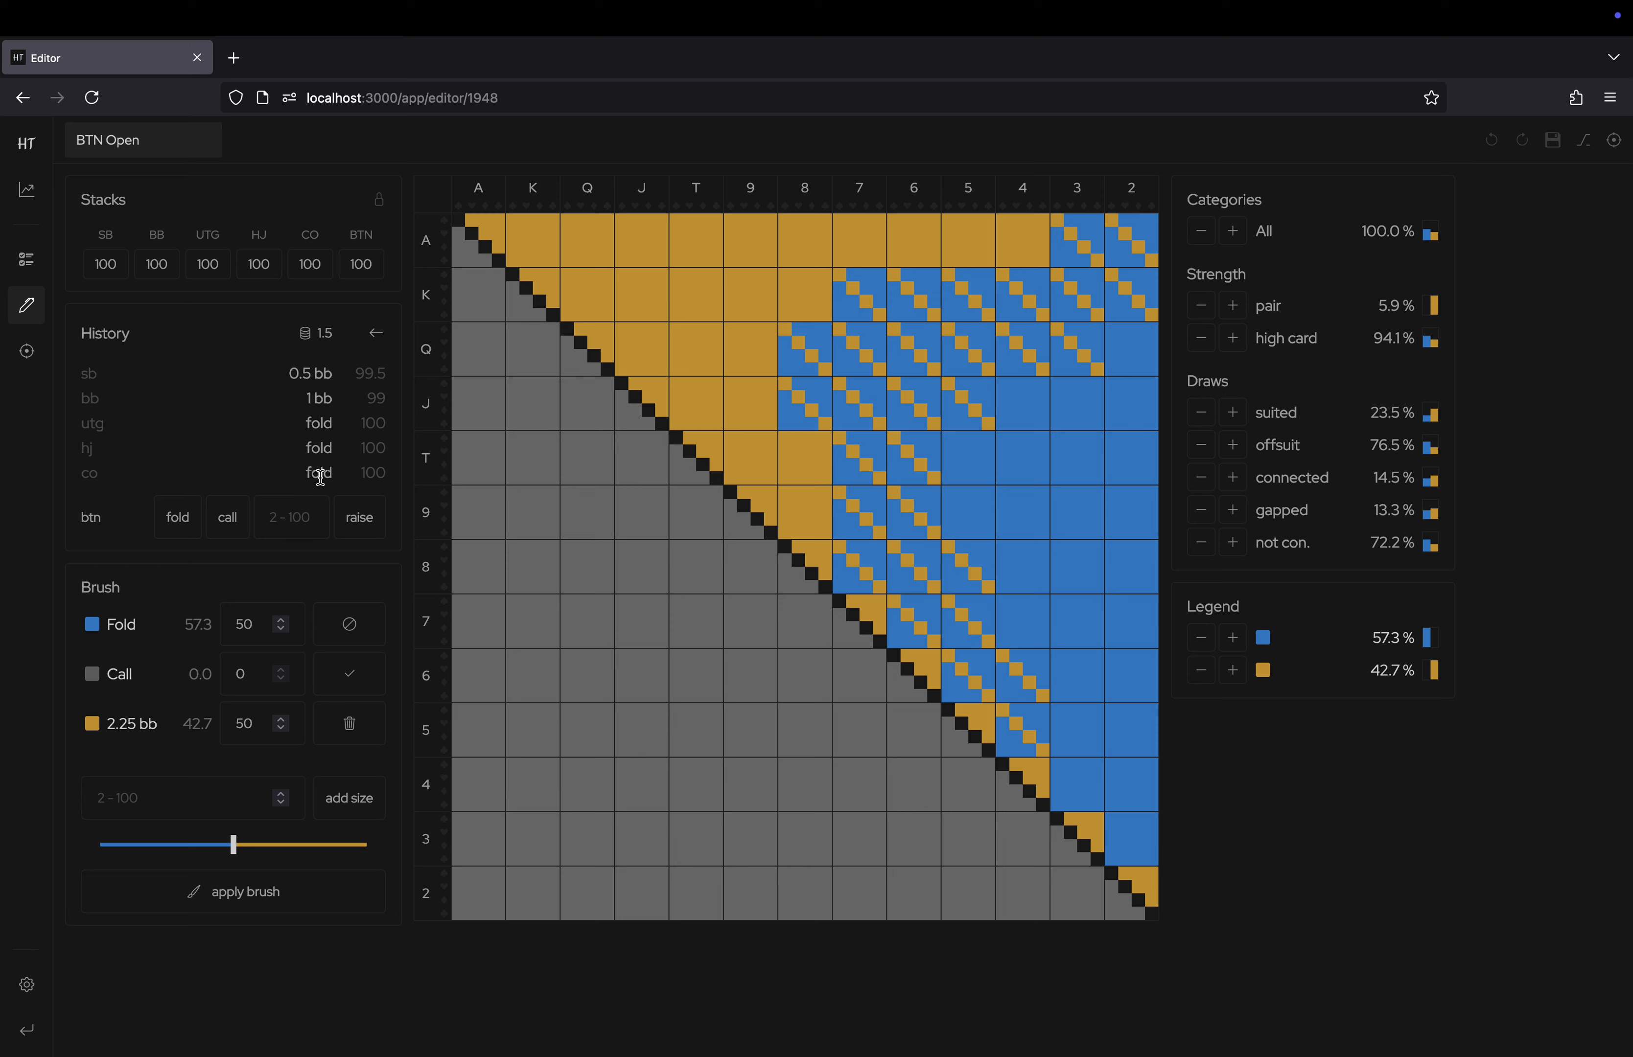
double_click(83, 519)
left_click(83, 519)
left_click(144, 624)
left_click(358, 684)
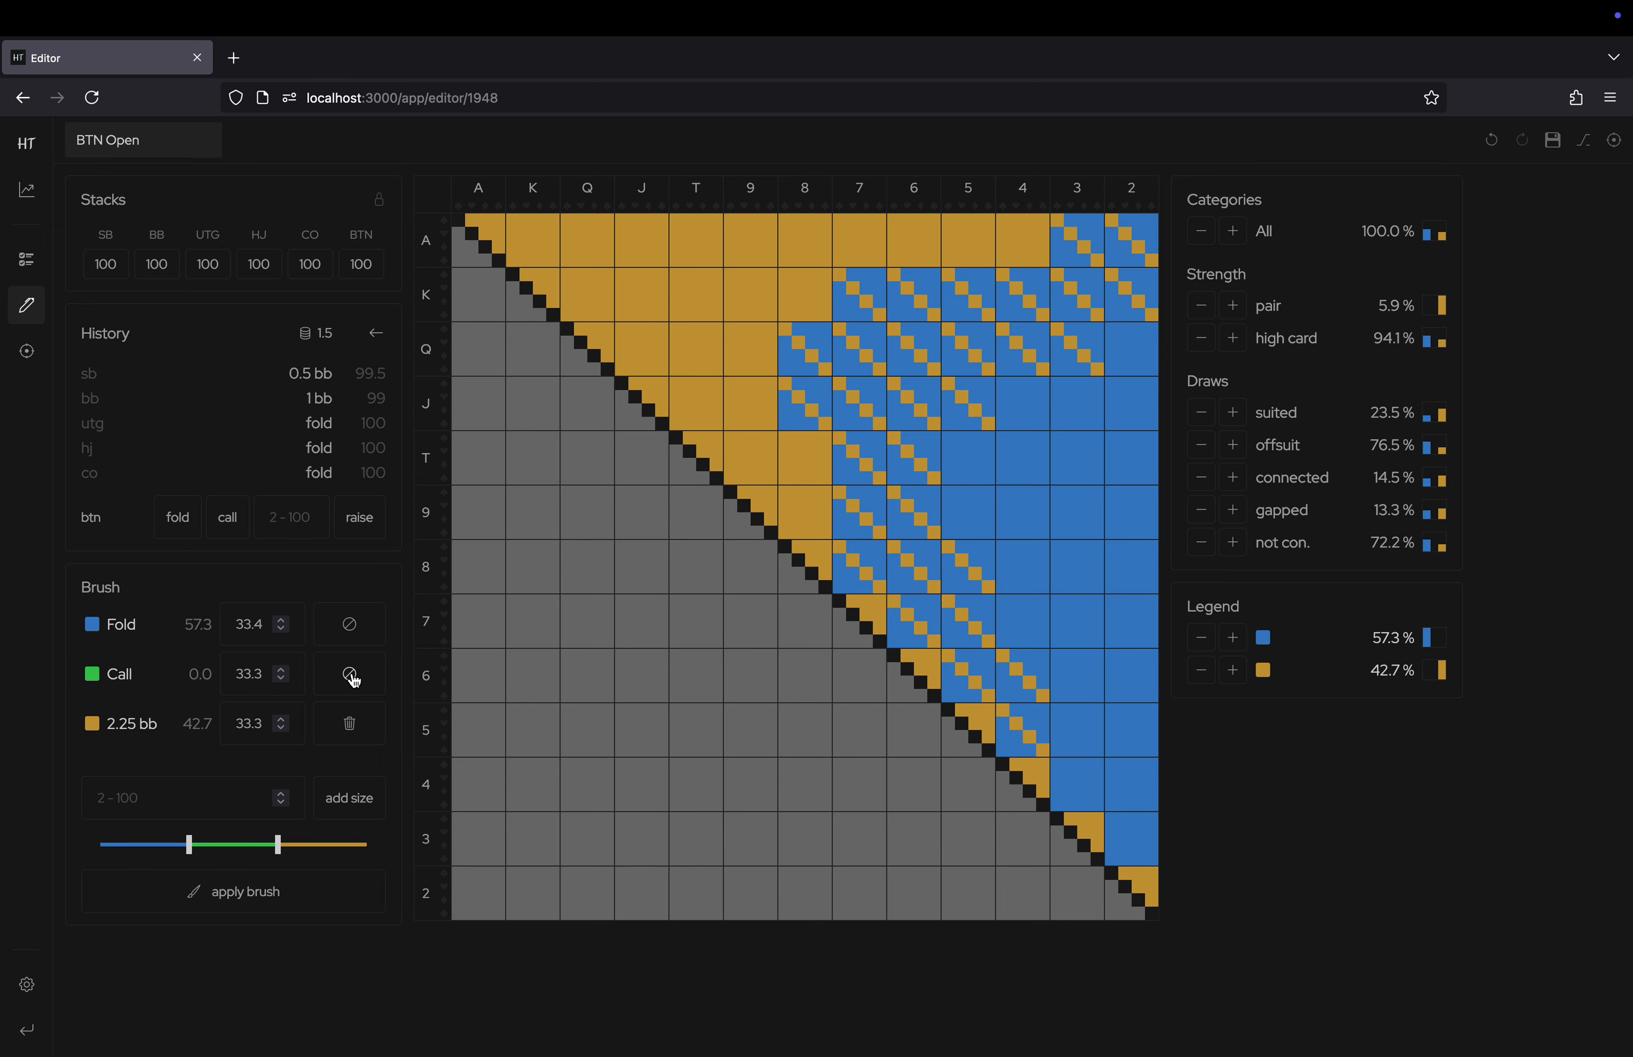
left_click(355, 680)
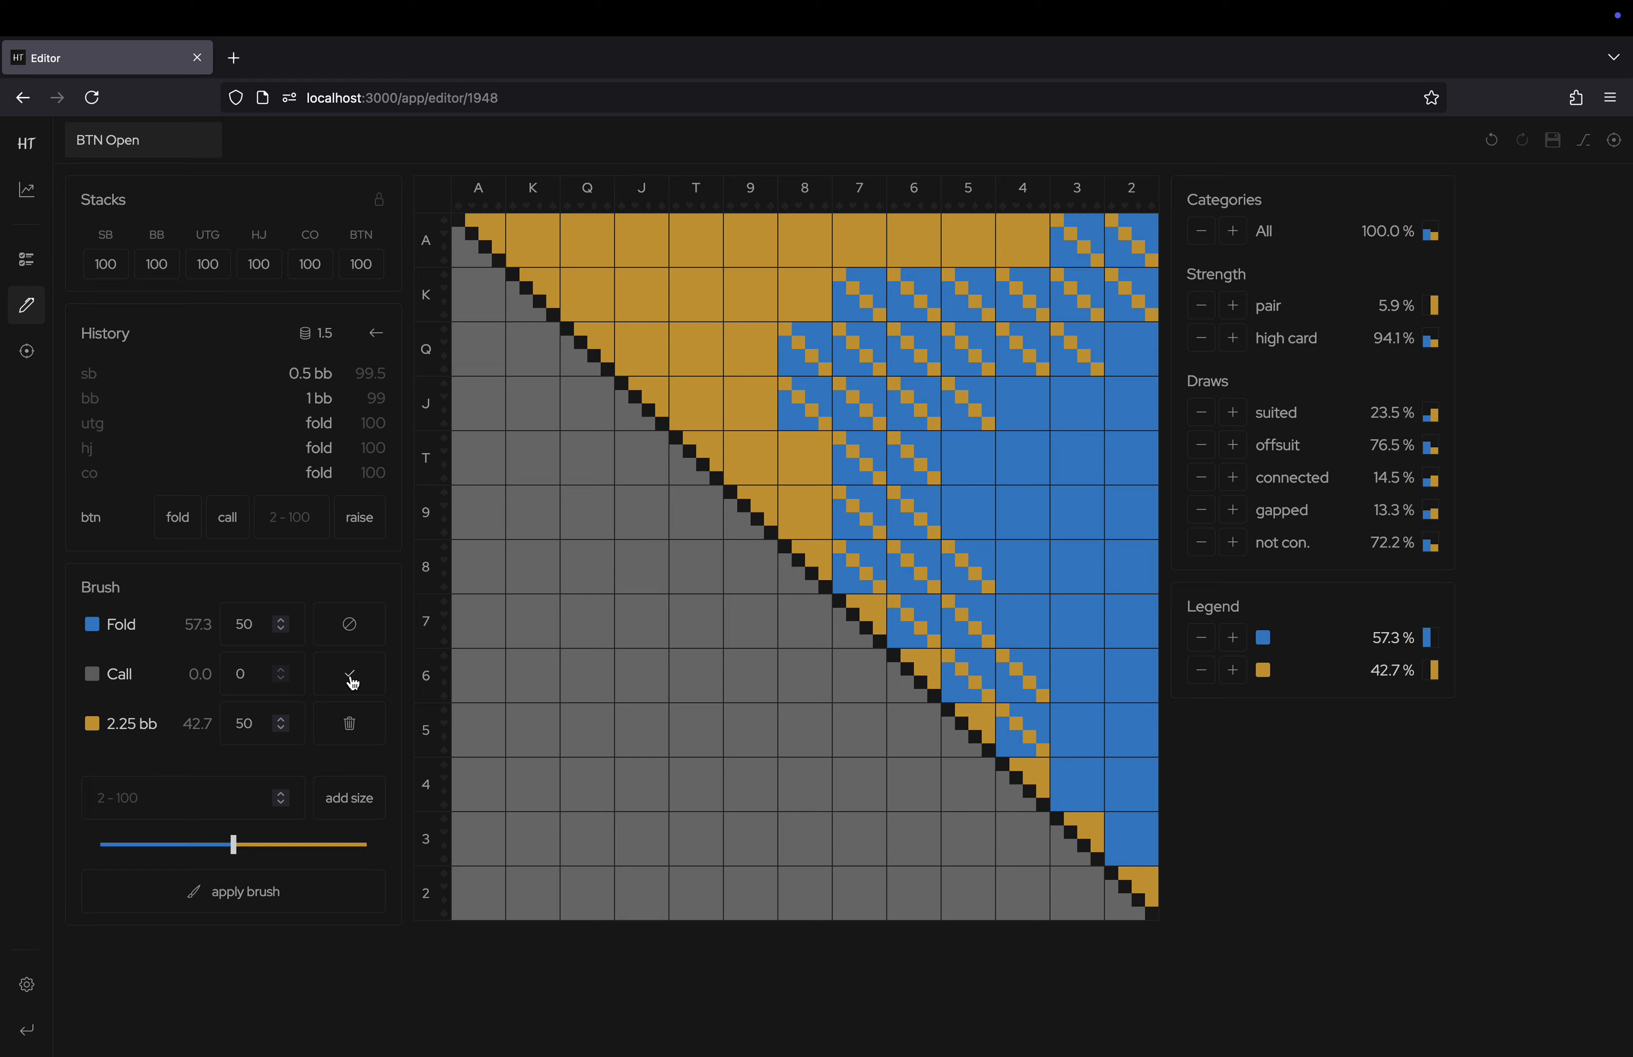
Add raise sizes of 4 bb and 7 bb to the brush and delete both again.
mouse_move(115, 721)
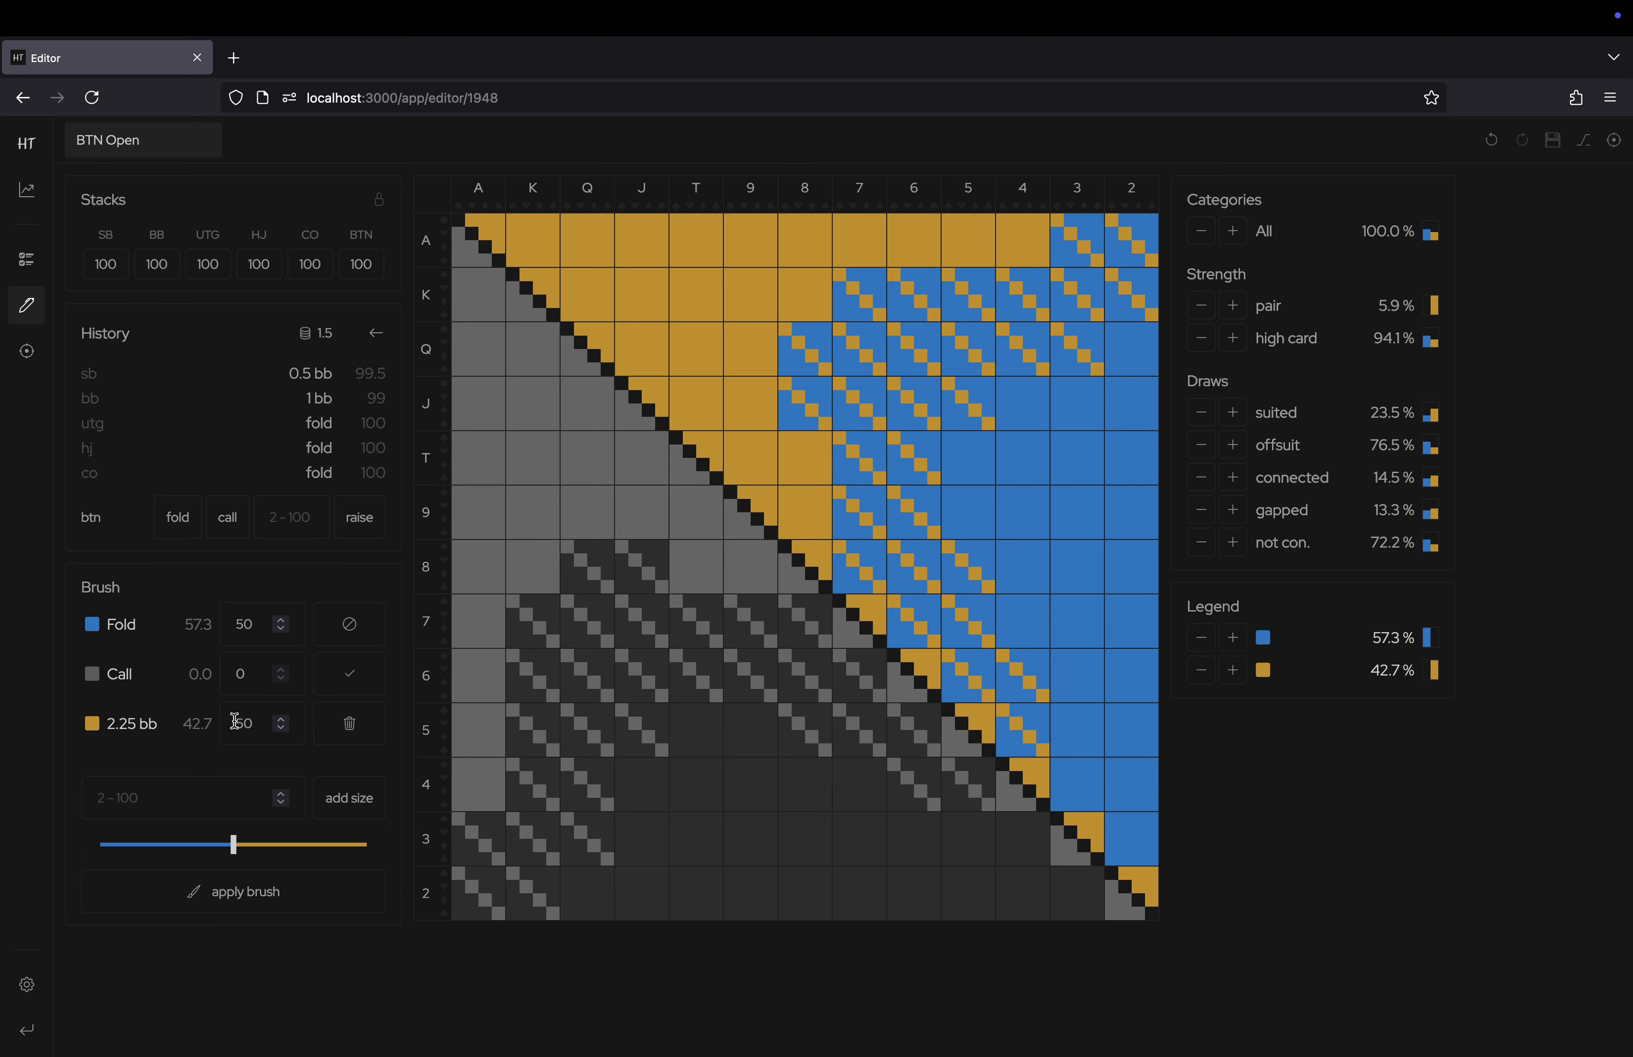
left_click(237, 796)
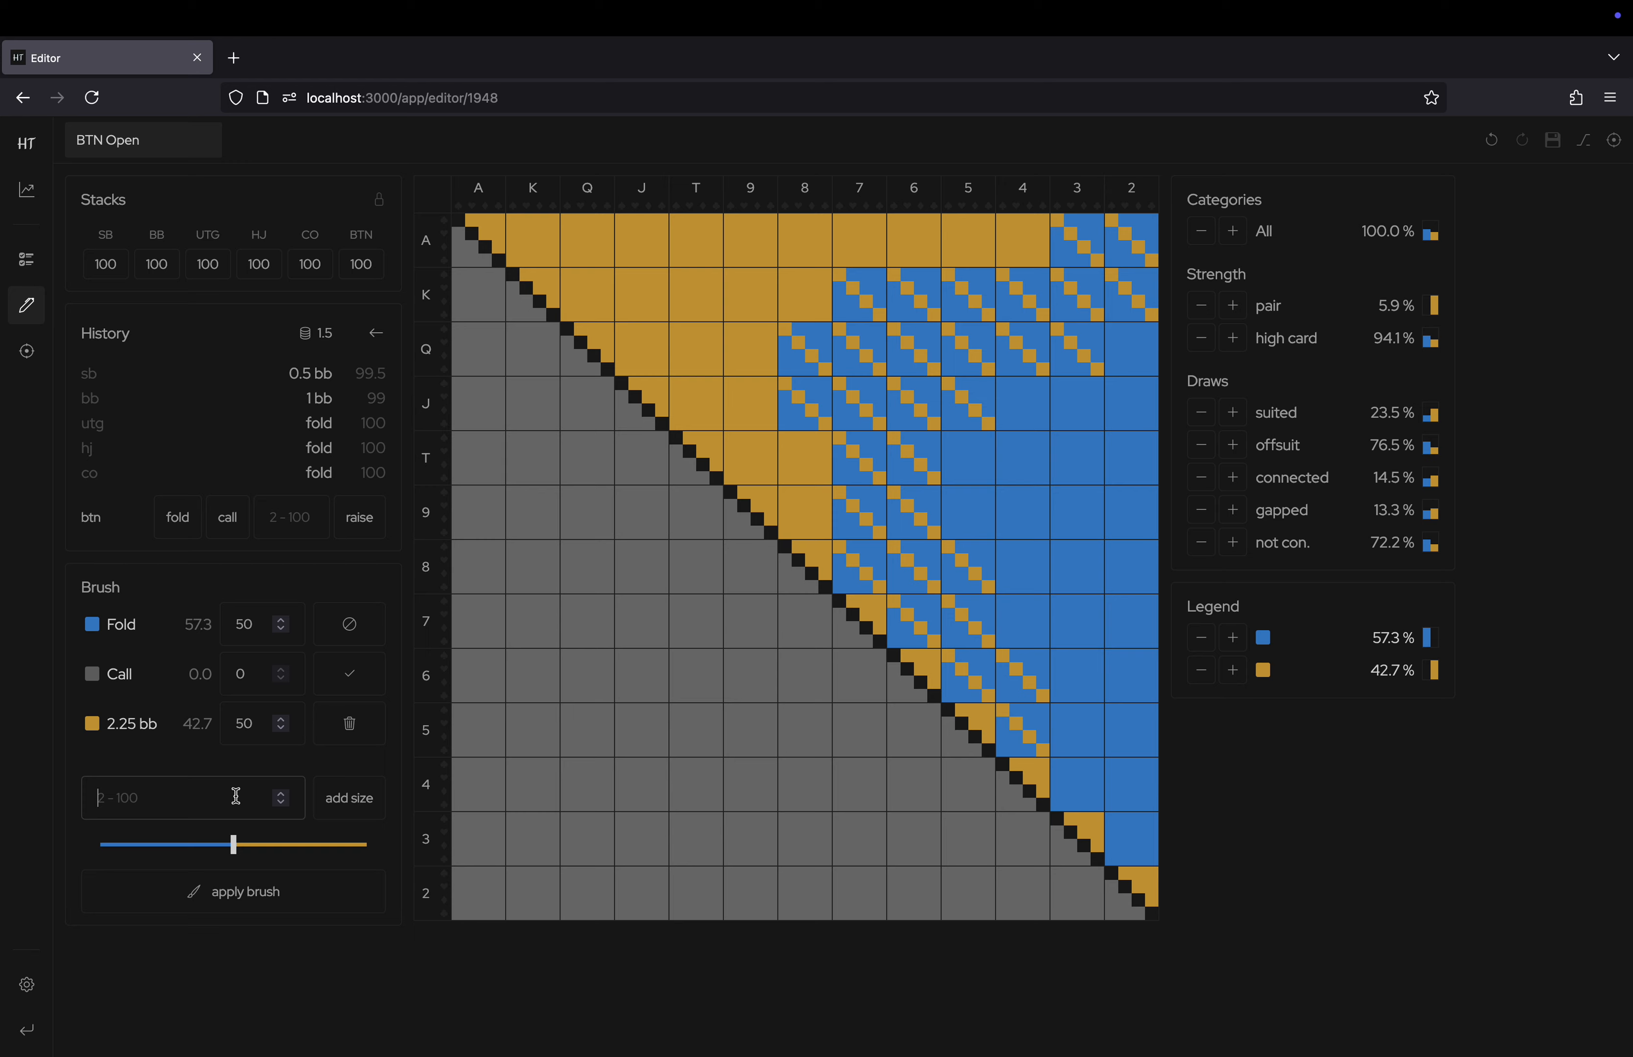
type("4")
left_click(336, 798)
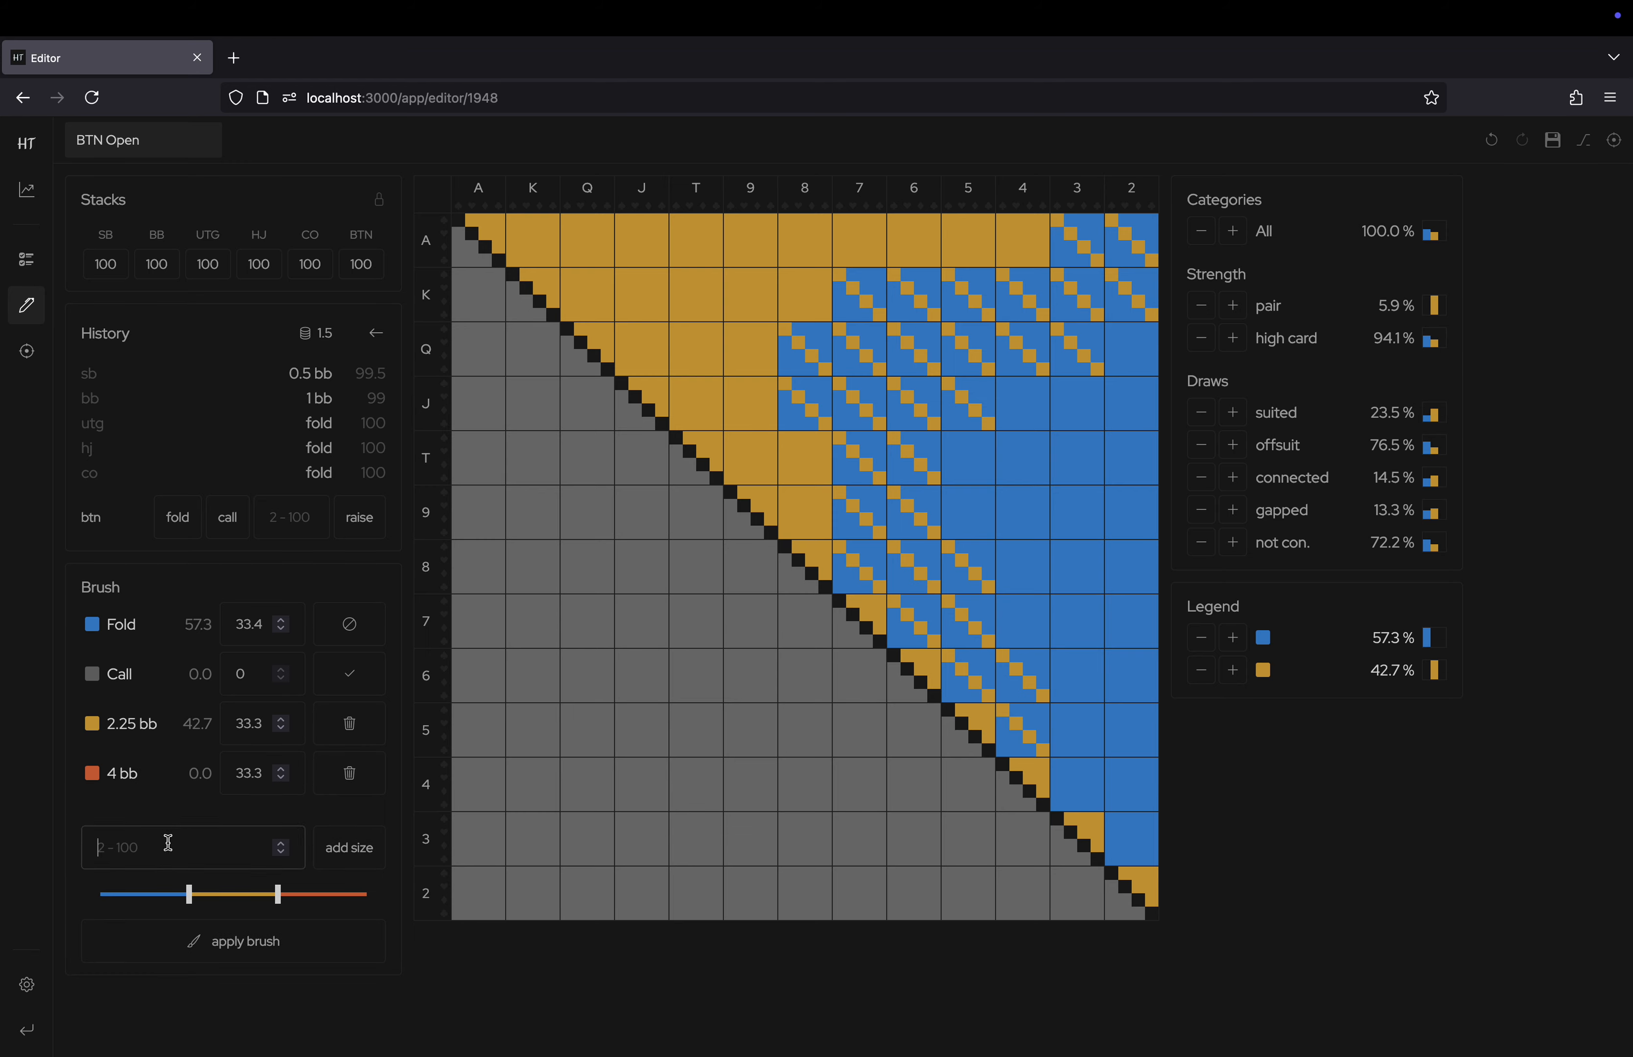
type("7")
left_click(344, 848)
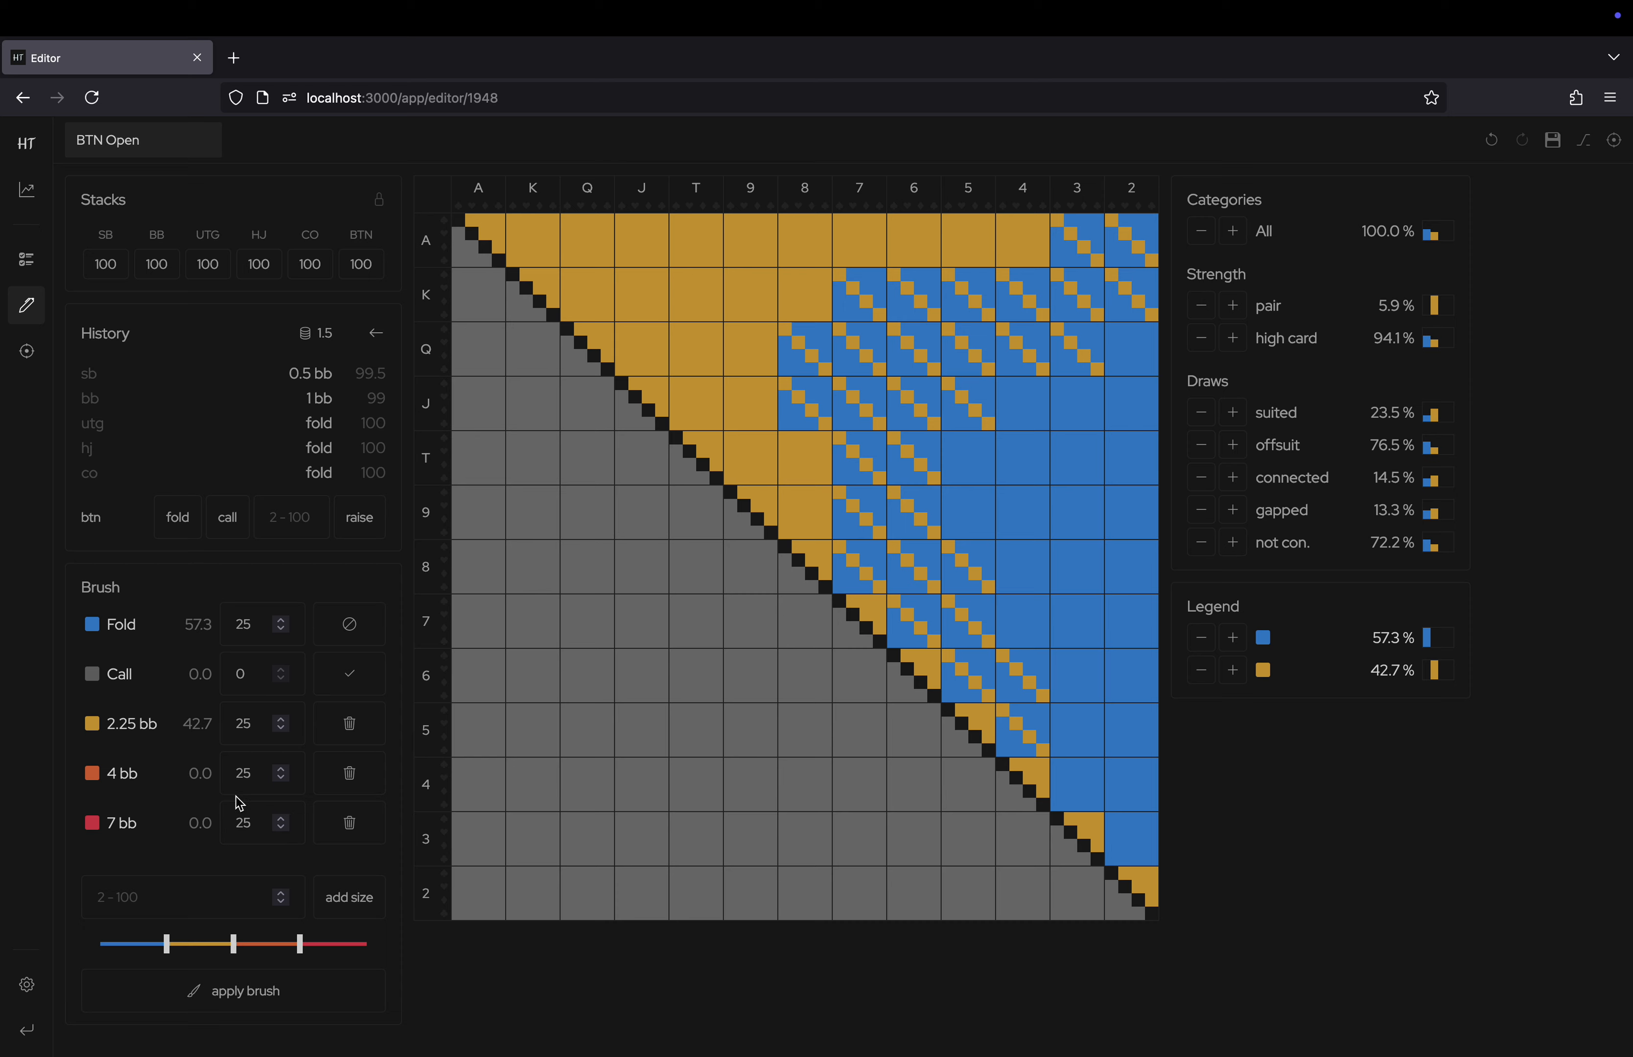
left_click(339, 774)
left_click(339, 774)
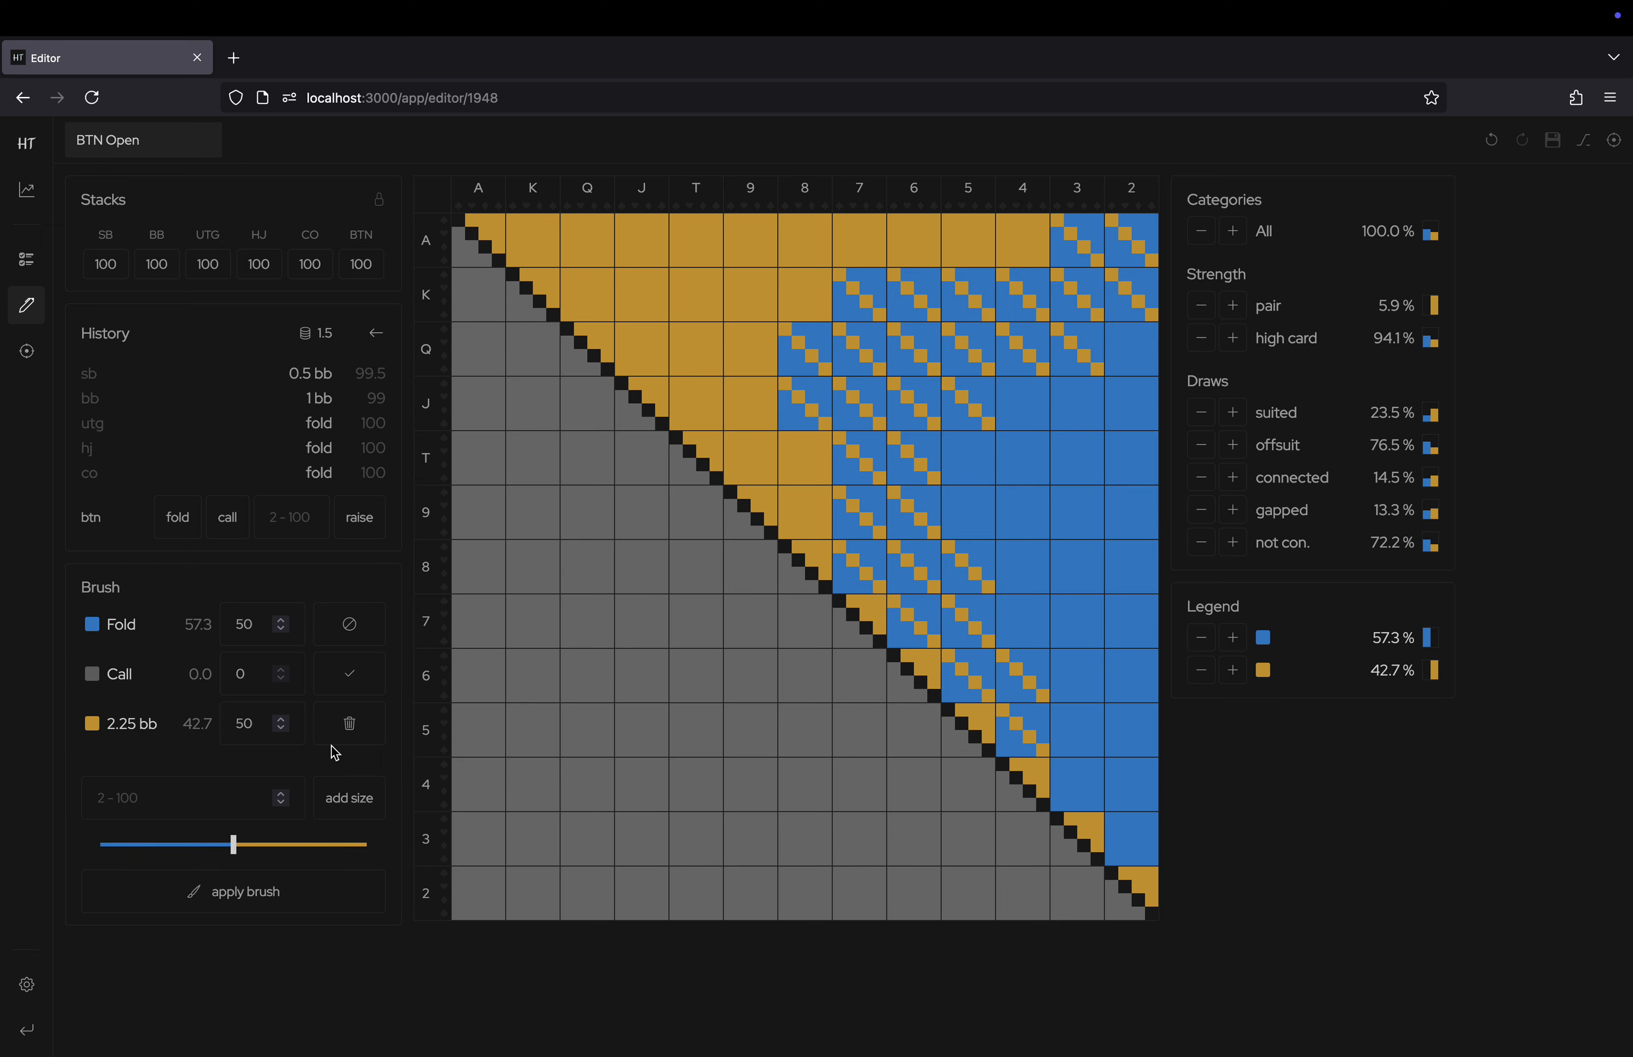
Set the brush frequencies to 80 for Fold and 20 for 2.25 bb.
double_click(247, 626)
left_click_drag(236, 854, 314, 851)
left_click(285, 629)
left_click(284, 629)
left_click(285, 629)
Apply the brush to the 63, 53 and 43 hands in the grid and undo the change.
left_click_drag(1070, 795, 1071, 680)
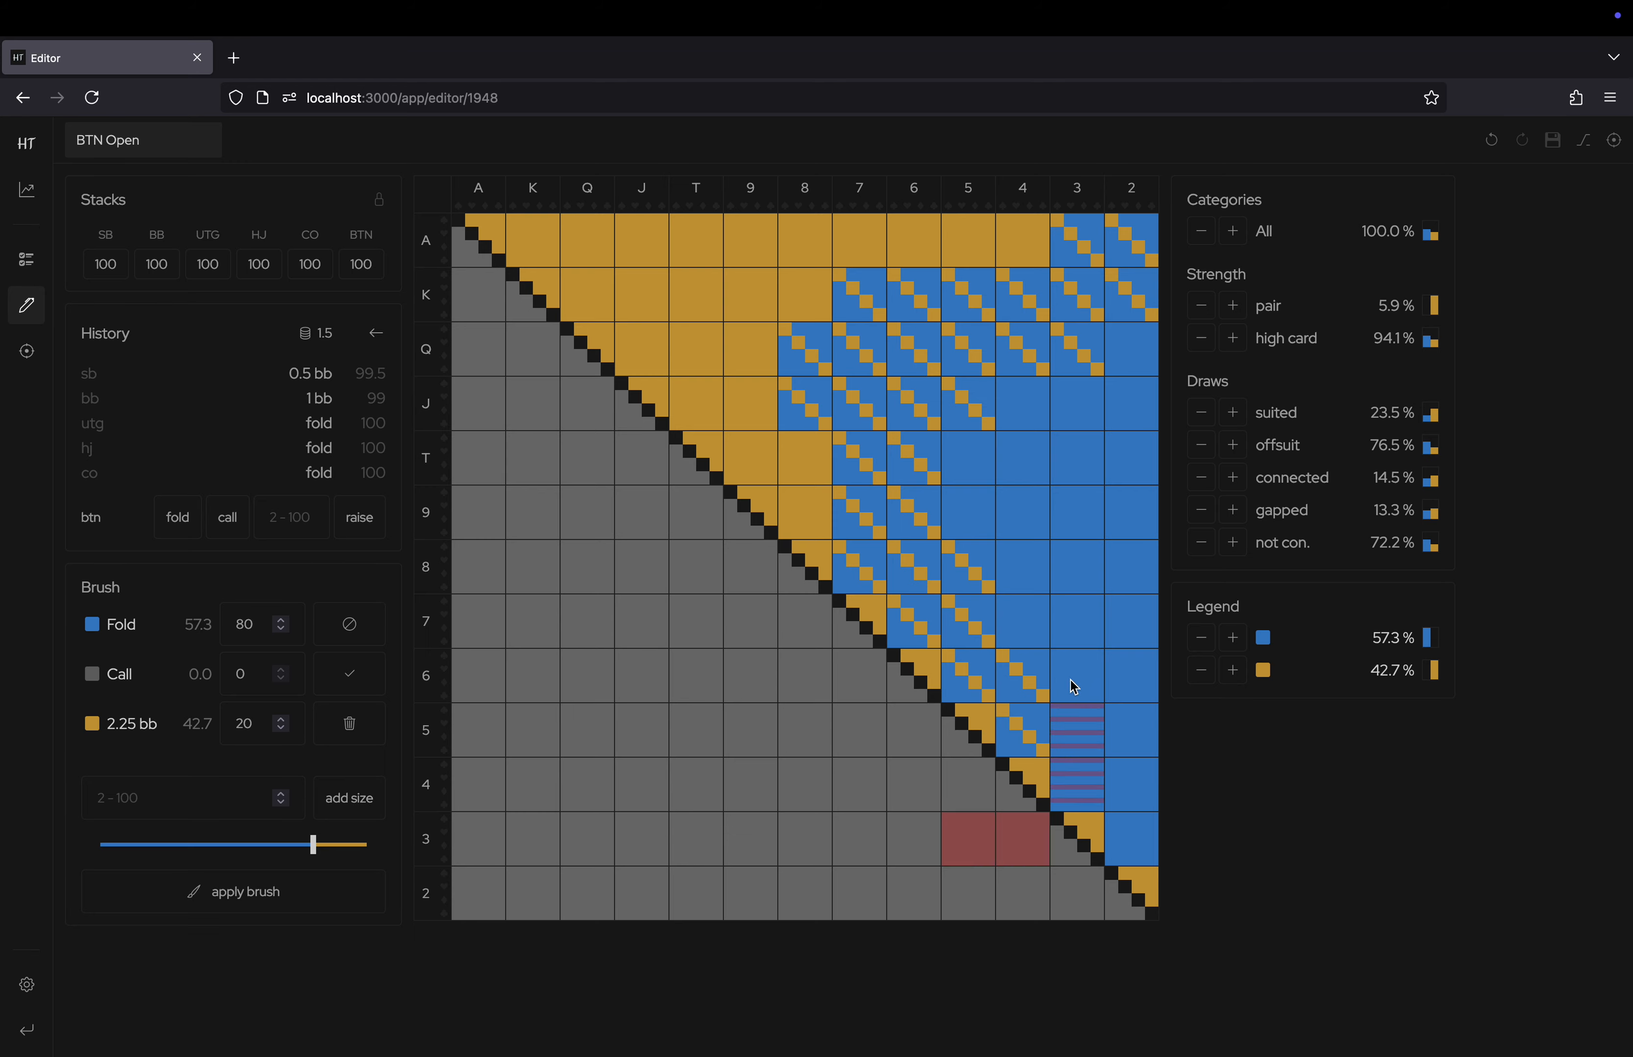
left_click(303, 902)
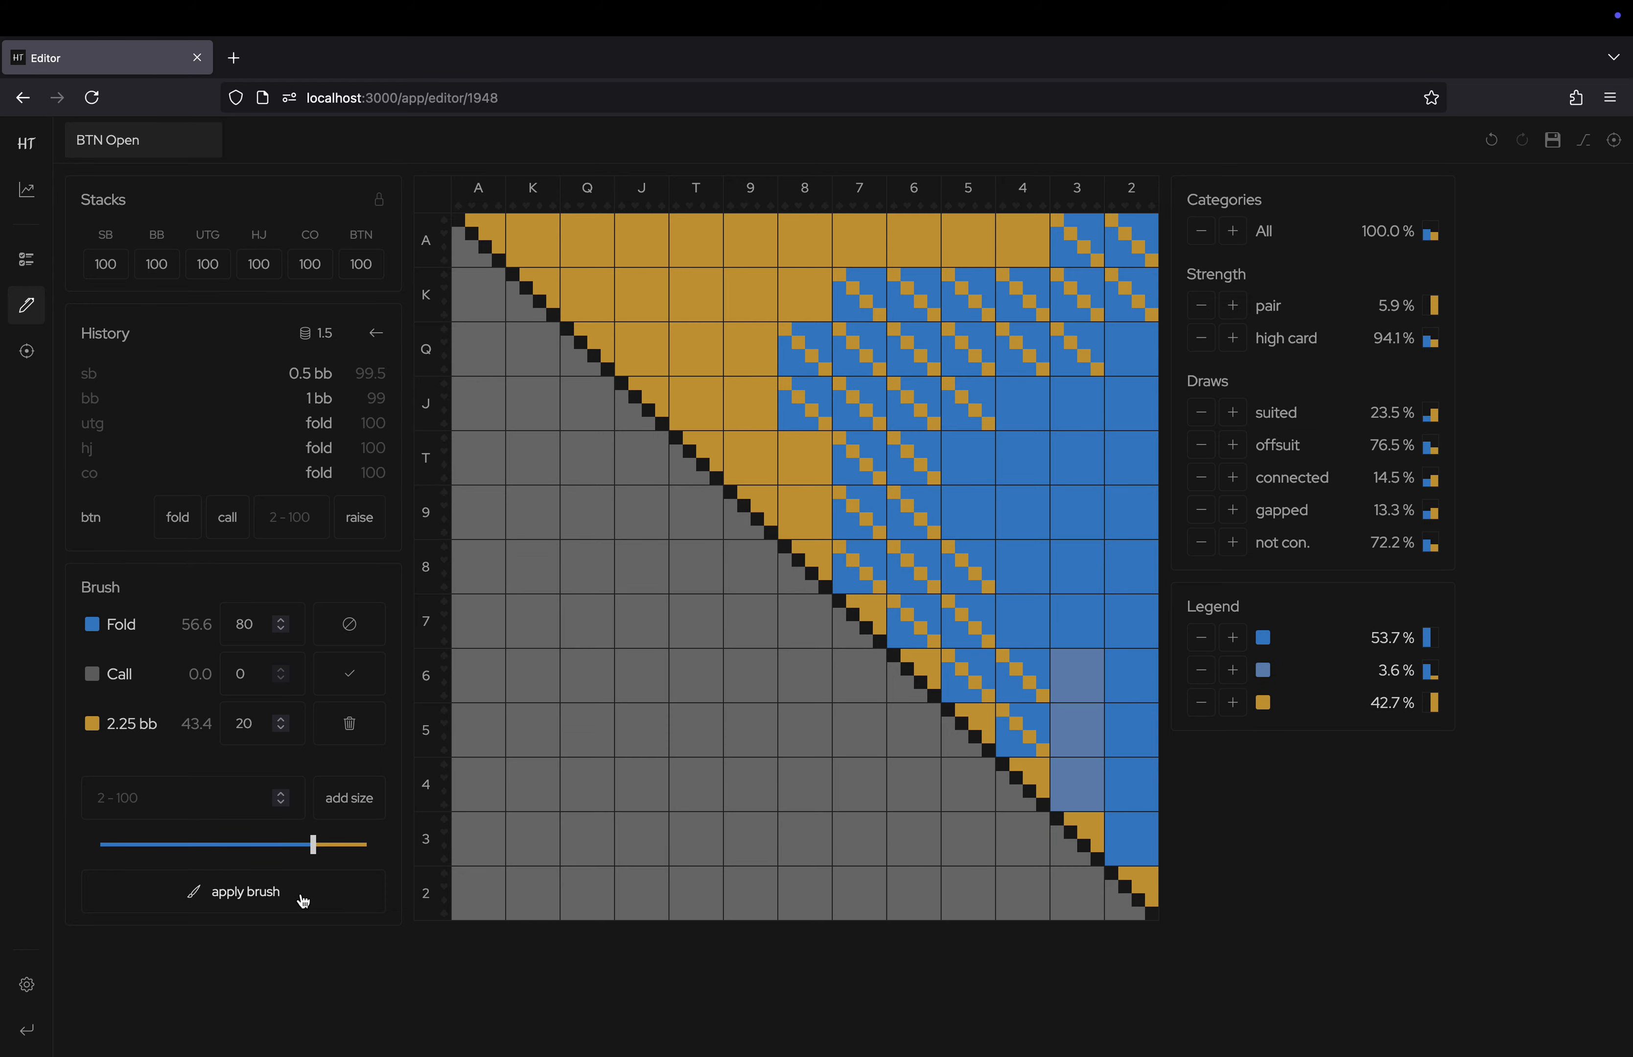
mouse_move(1319, 675)
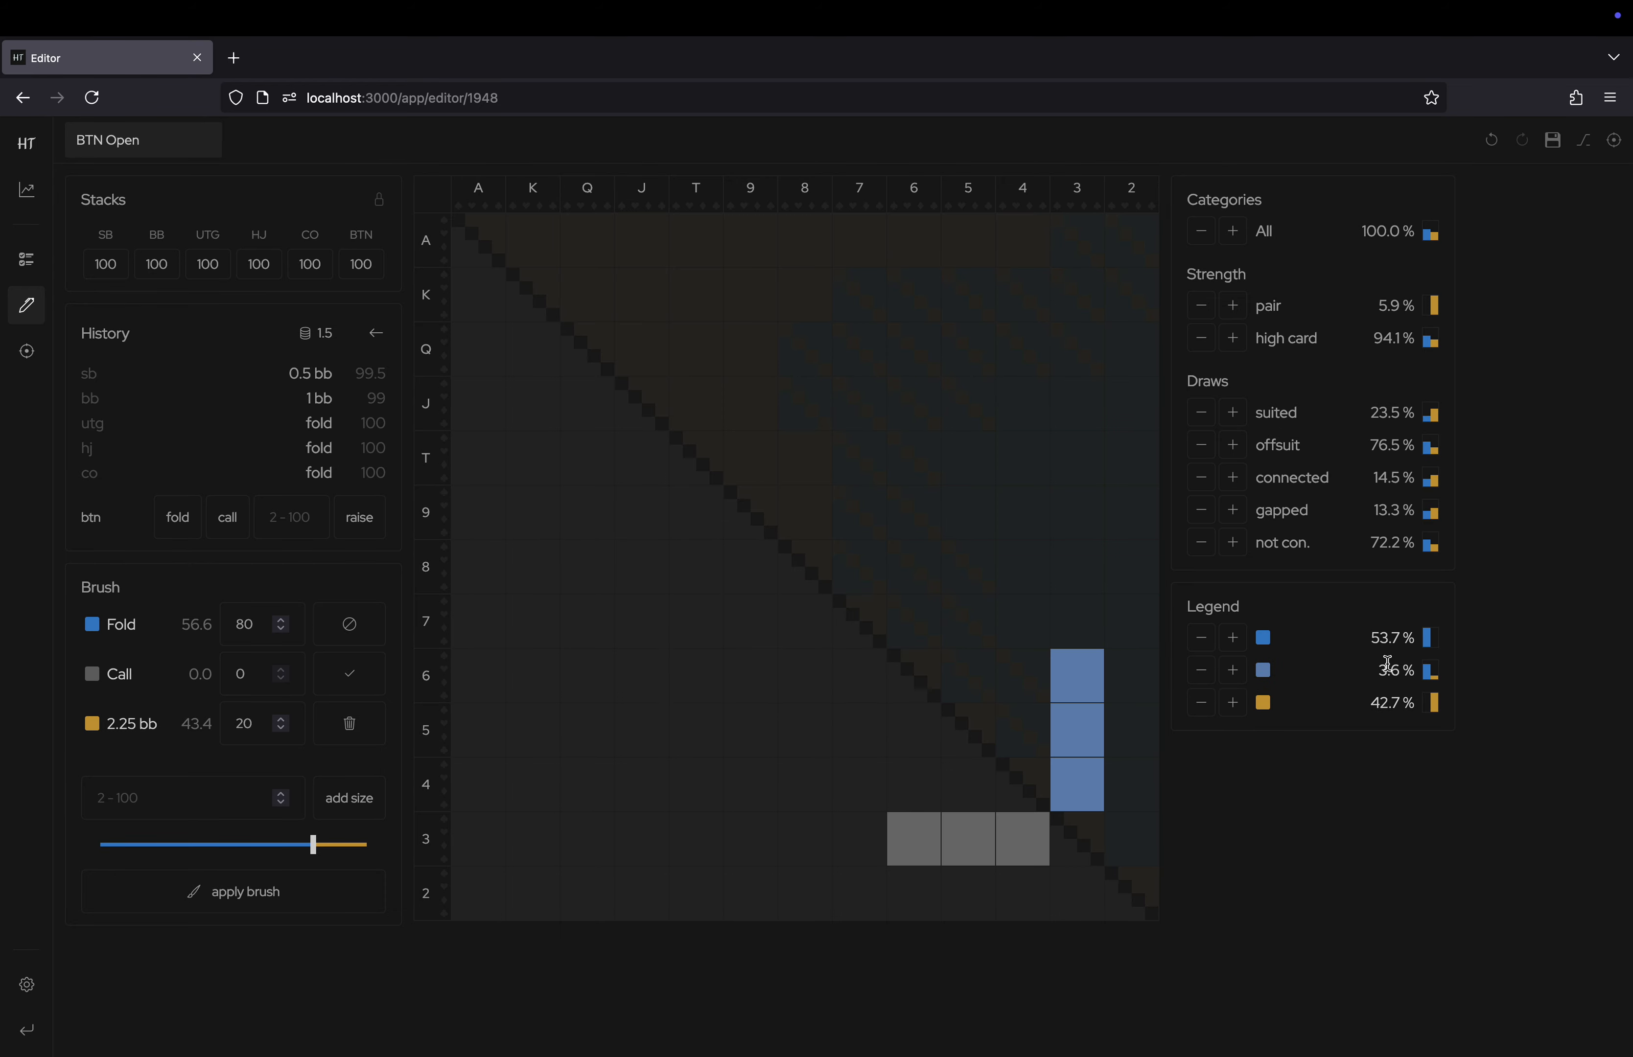
mouse_move(1430, 678)
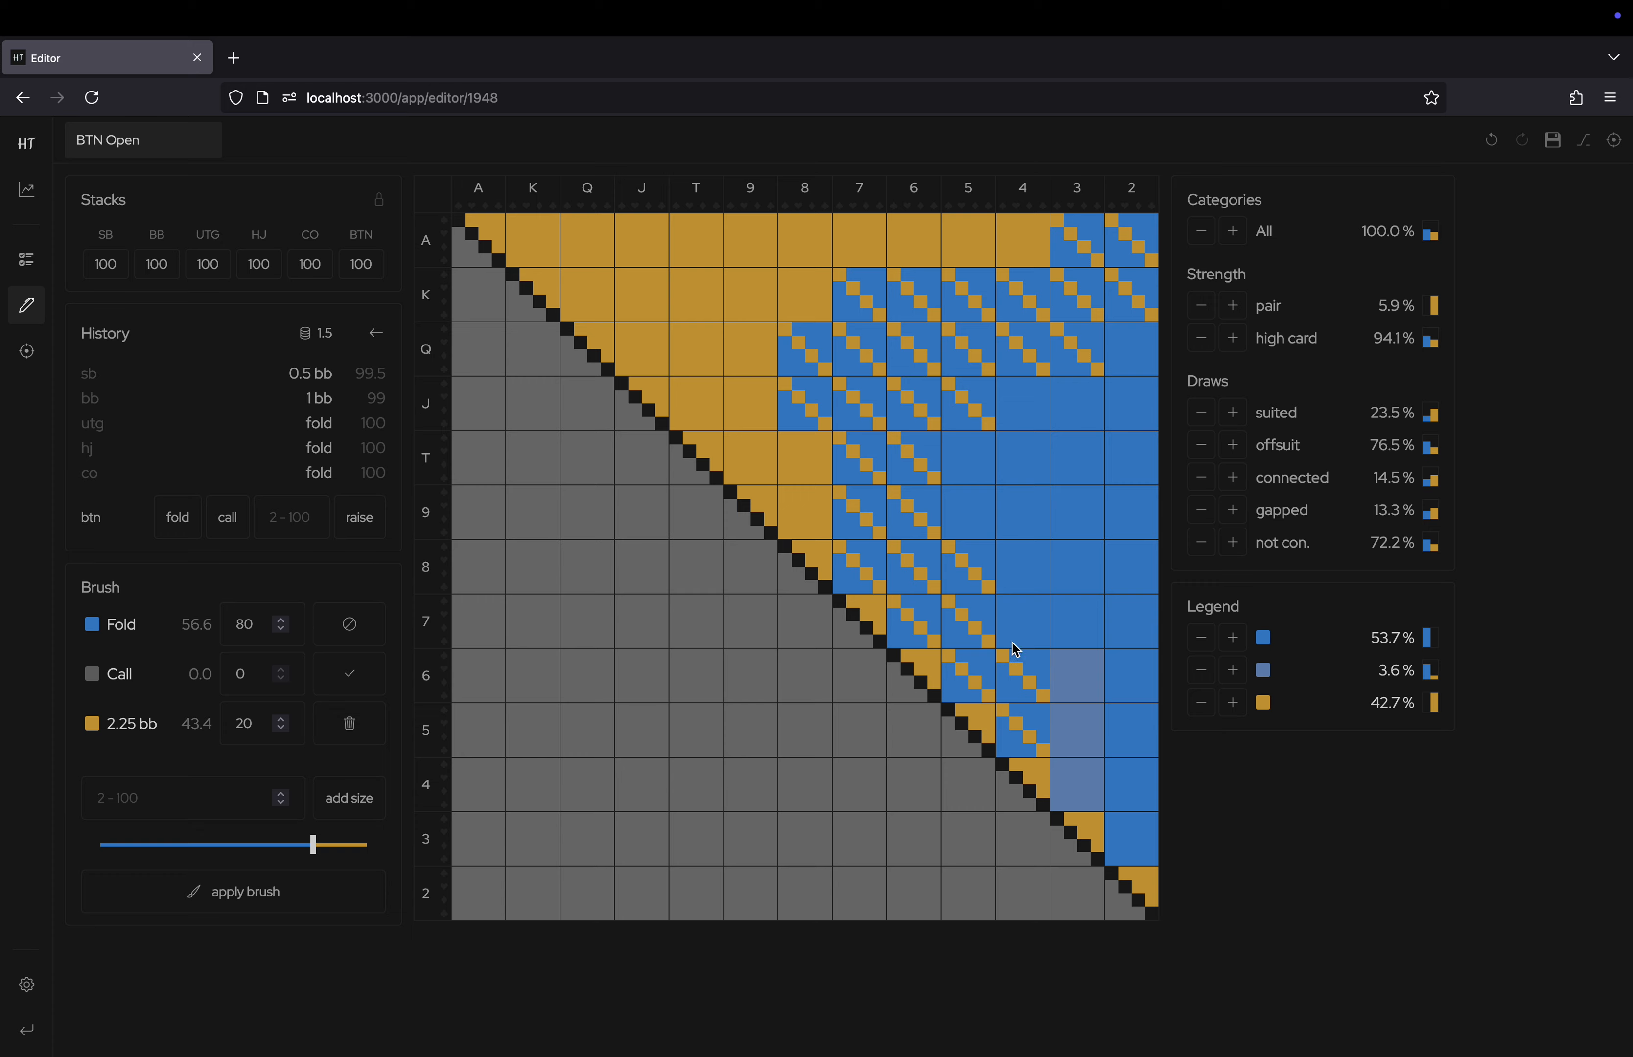
left_click(1492, 145)
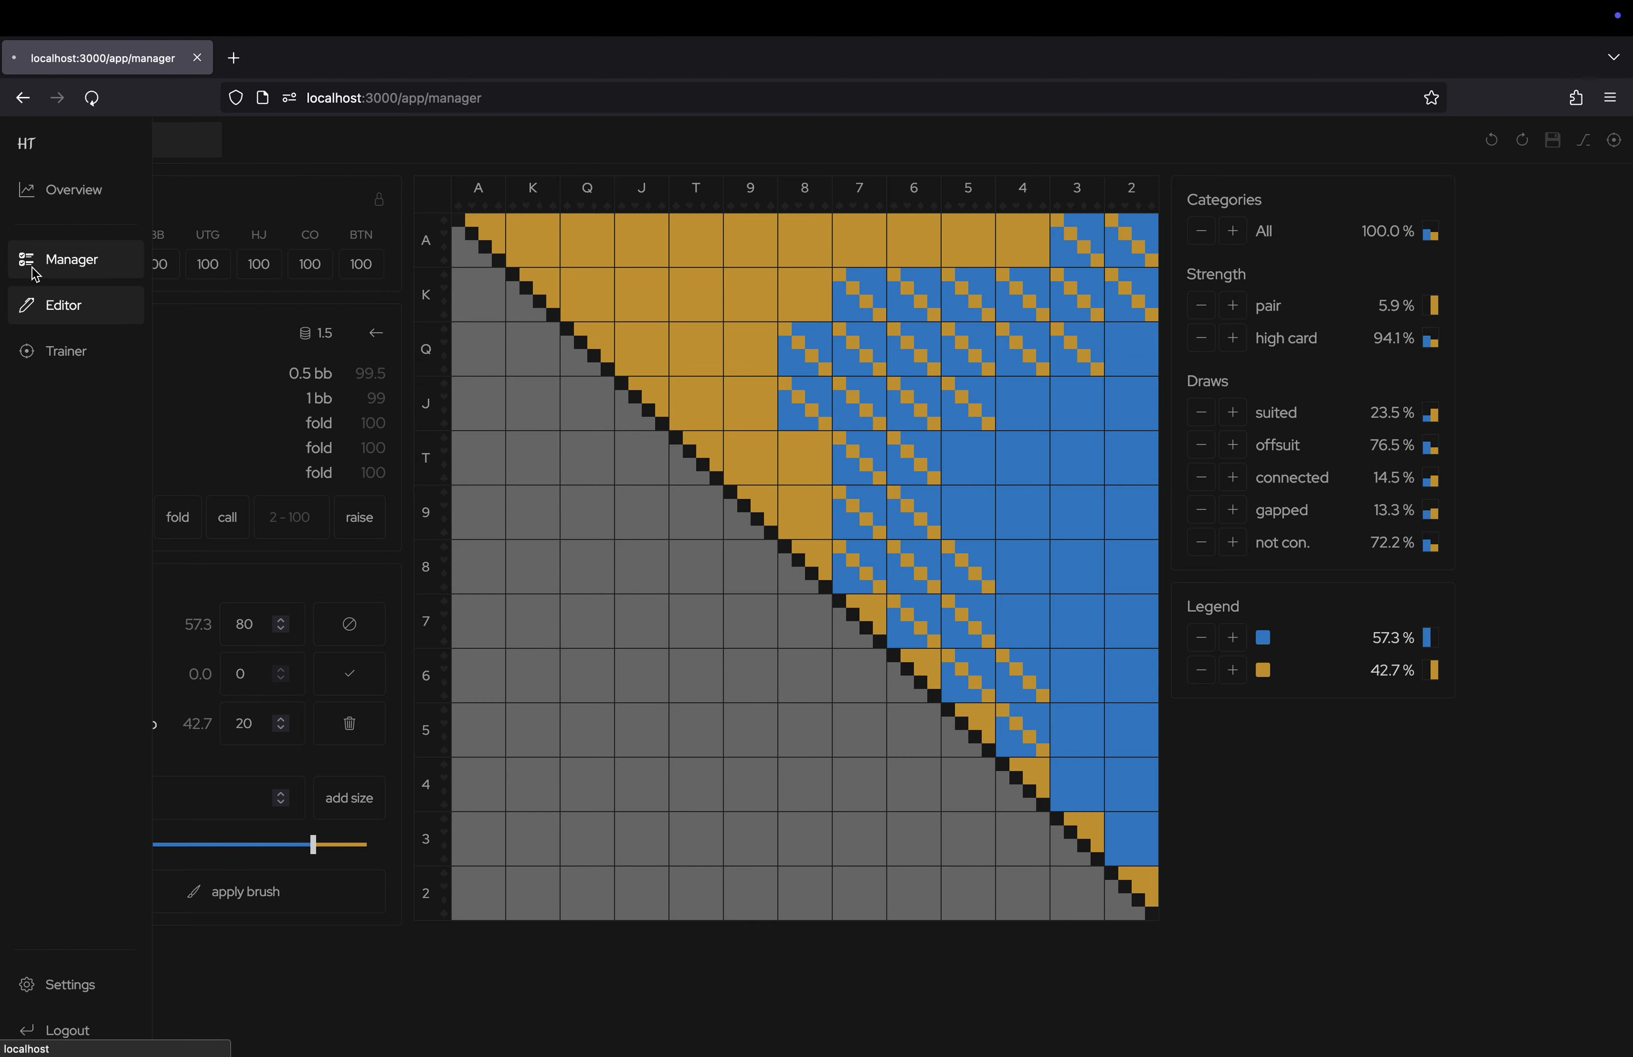
Open the UTG vs BB C-bet range from the manager's New Folder for editing.
left_click(49, 271)
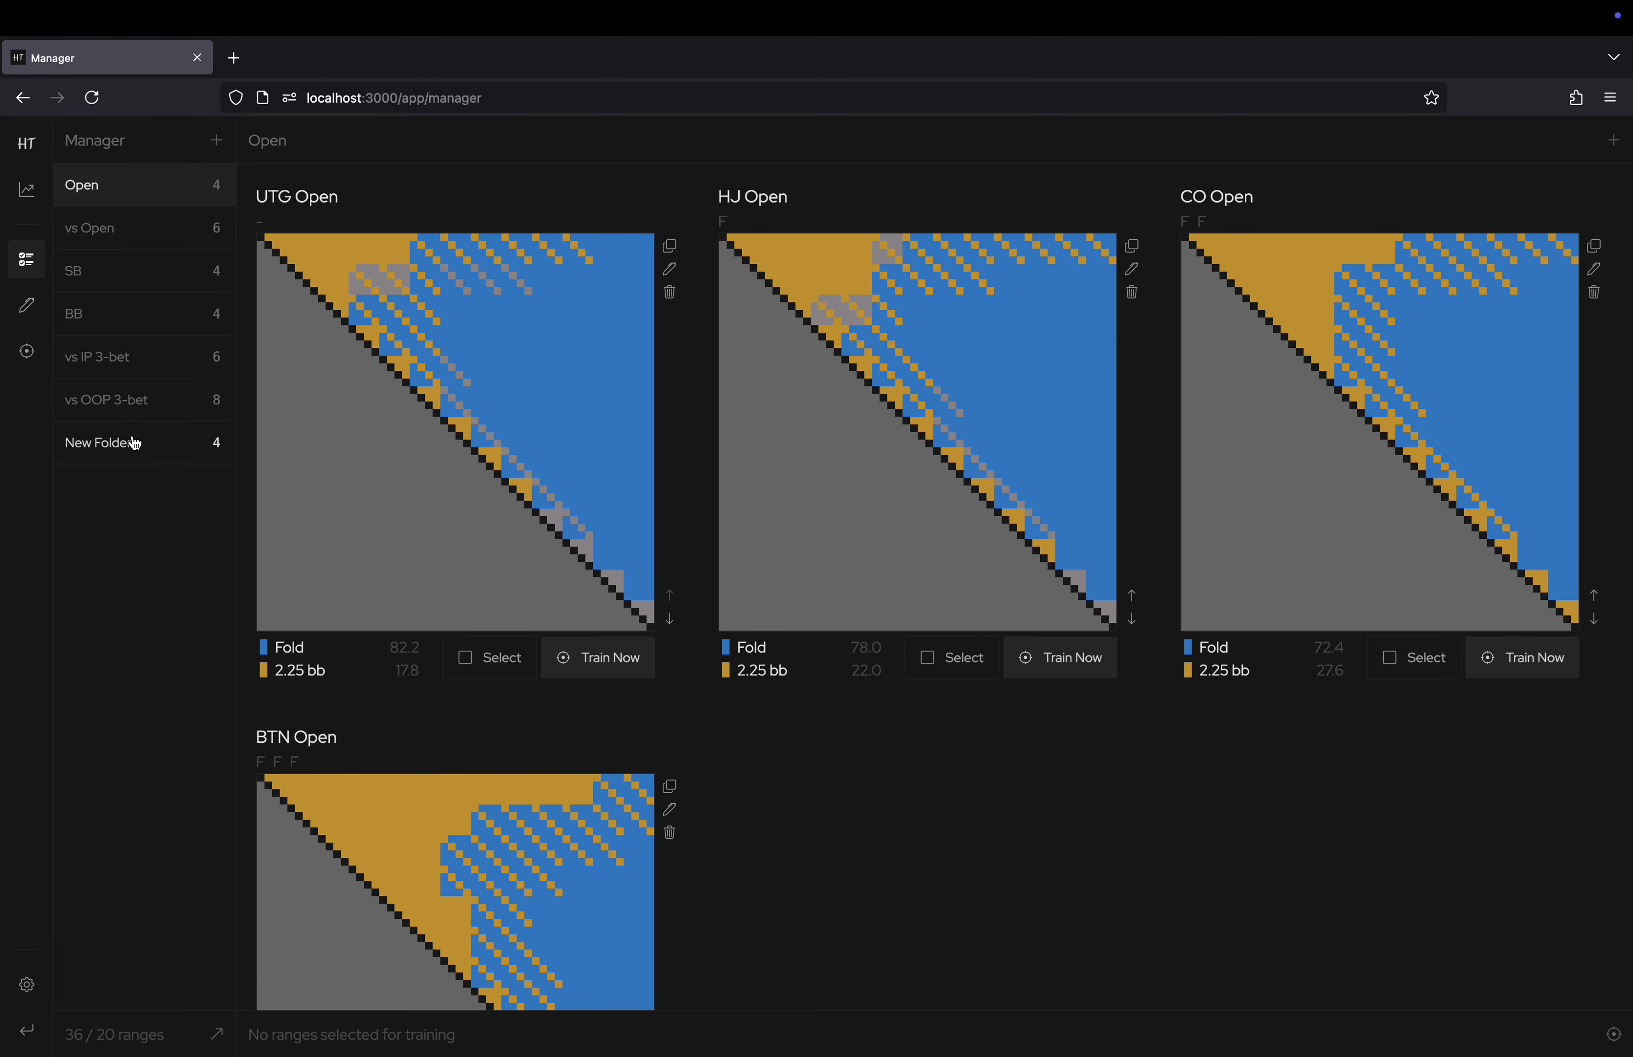
left_click(131, 440)
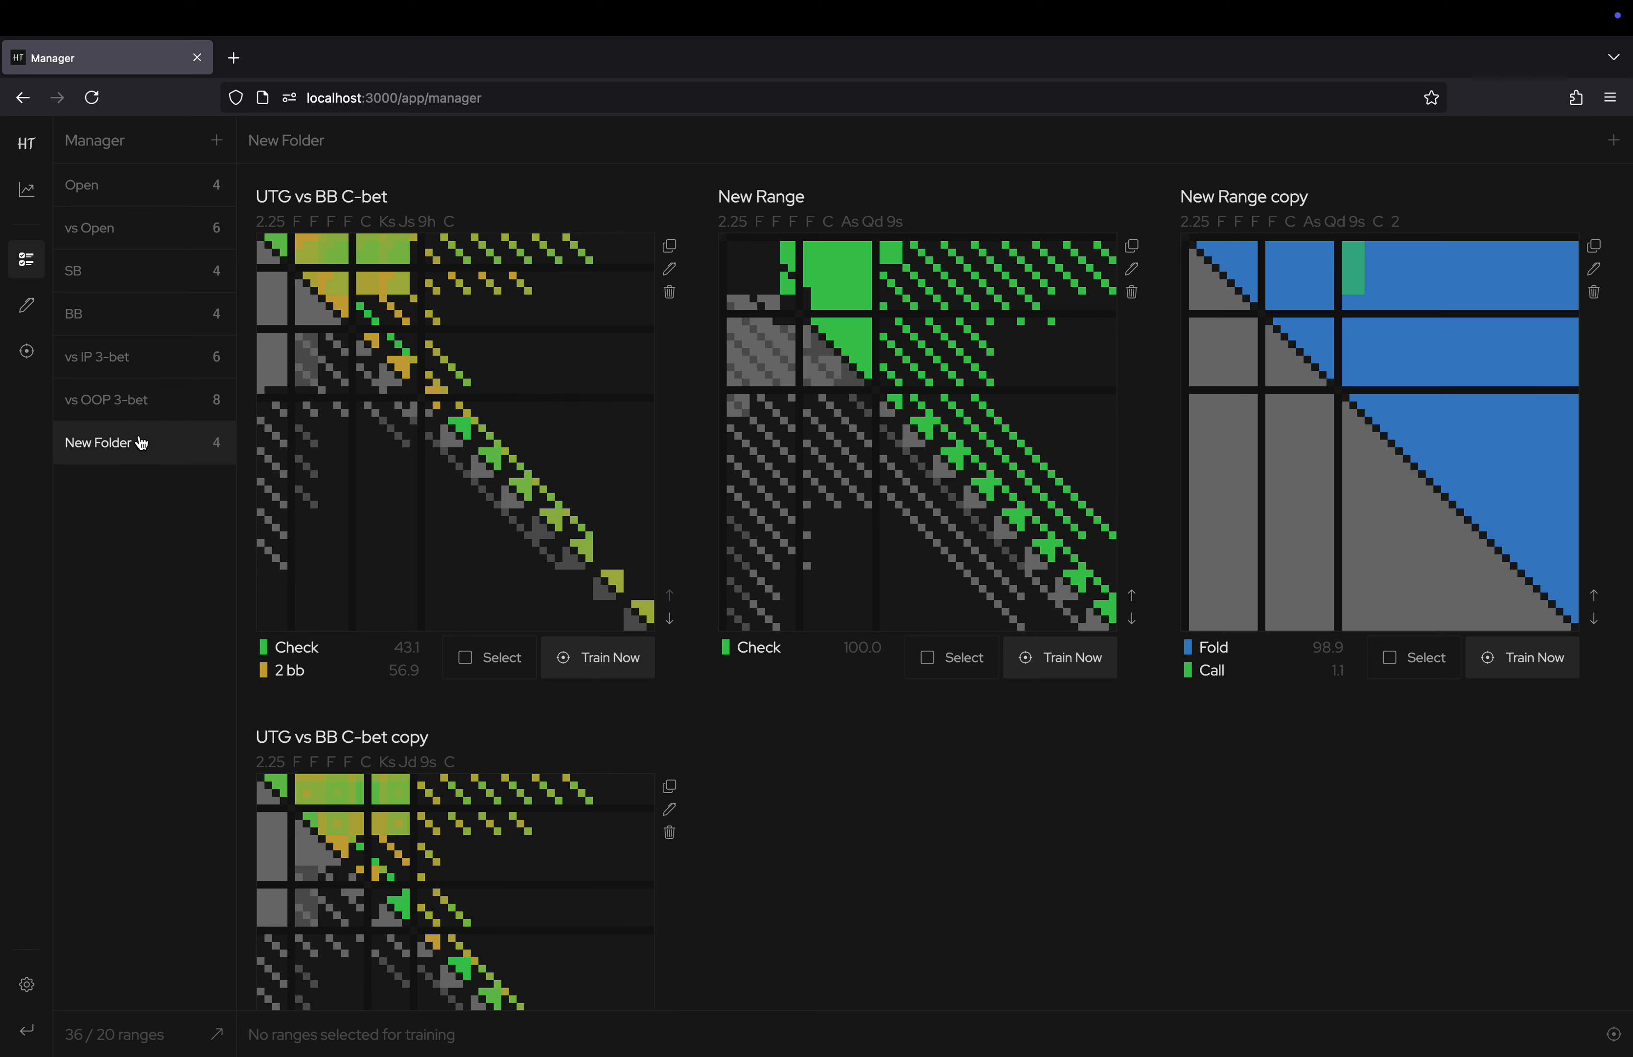
left_click(670, 273)
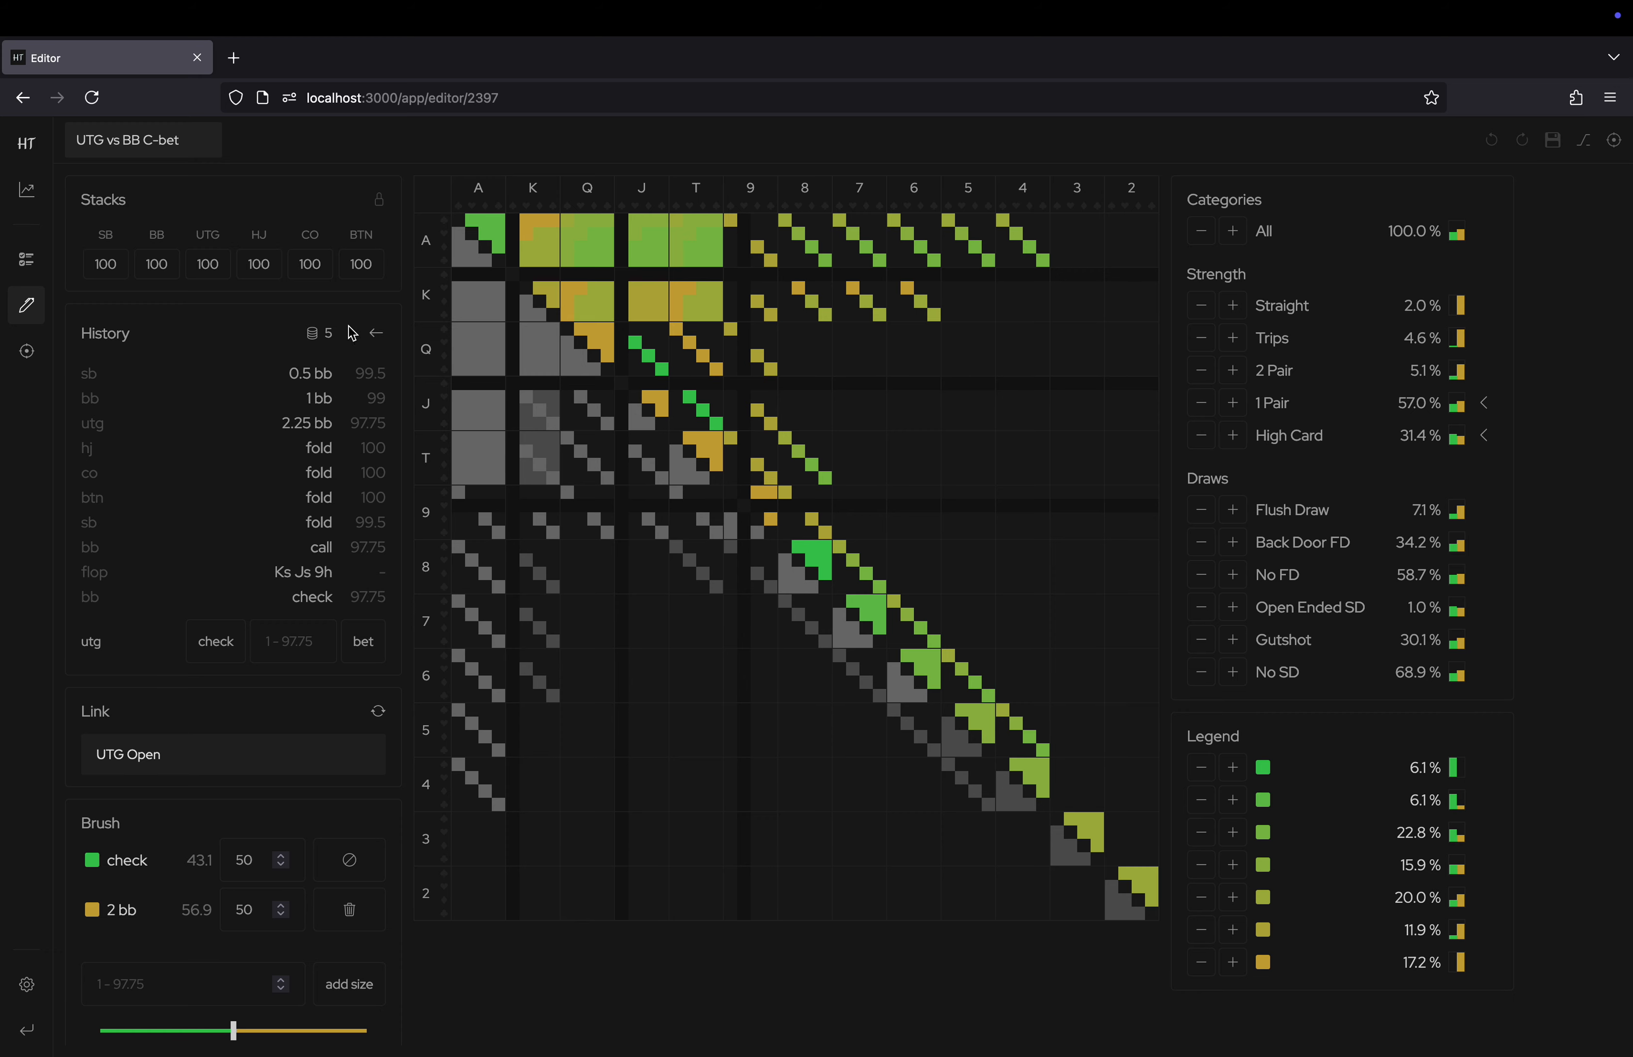
Review the hand history: UTG's raise, the big blind's call and the flop cards.
left_click_drag(290, 422, 336, 424)
left_click_drag(310, 547, 334, 551)
left_click(335, 551)
left_click_drag(278, 569, 333, 564)
left_click(285, 572)
Check the linked-range choices, view the UTG Open range in the manager and return to the C-bet range.
left_click(201, 772)
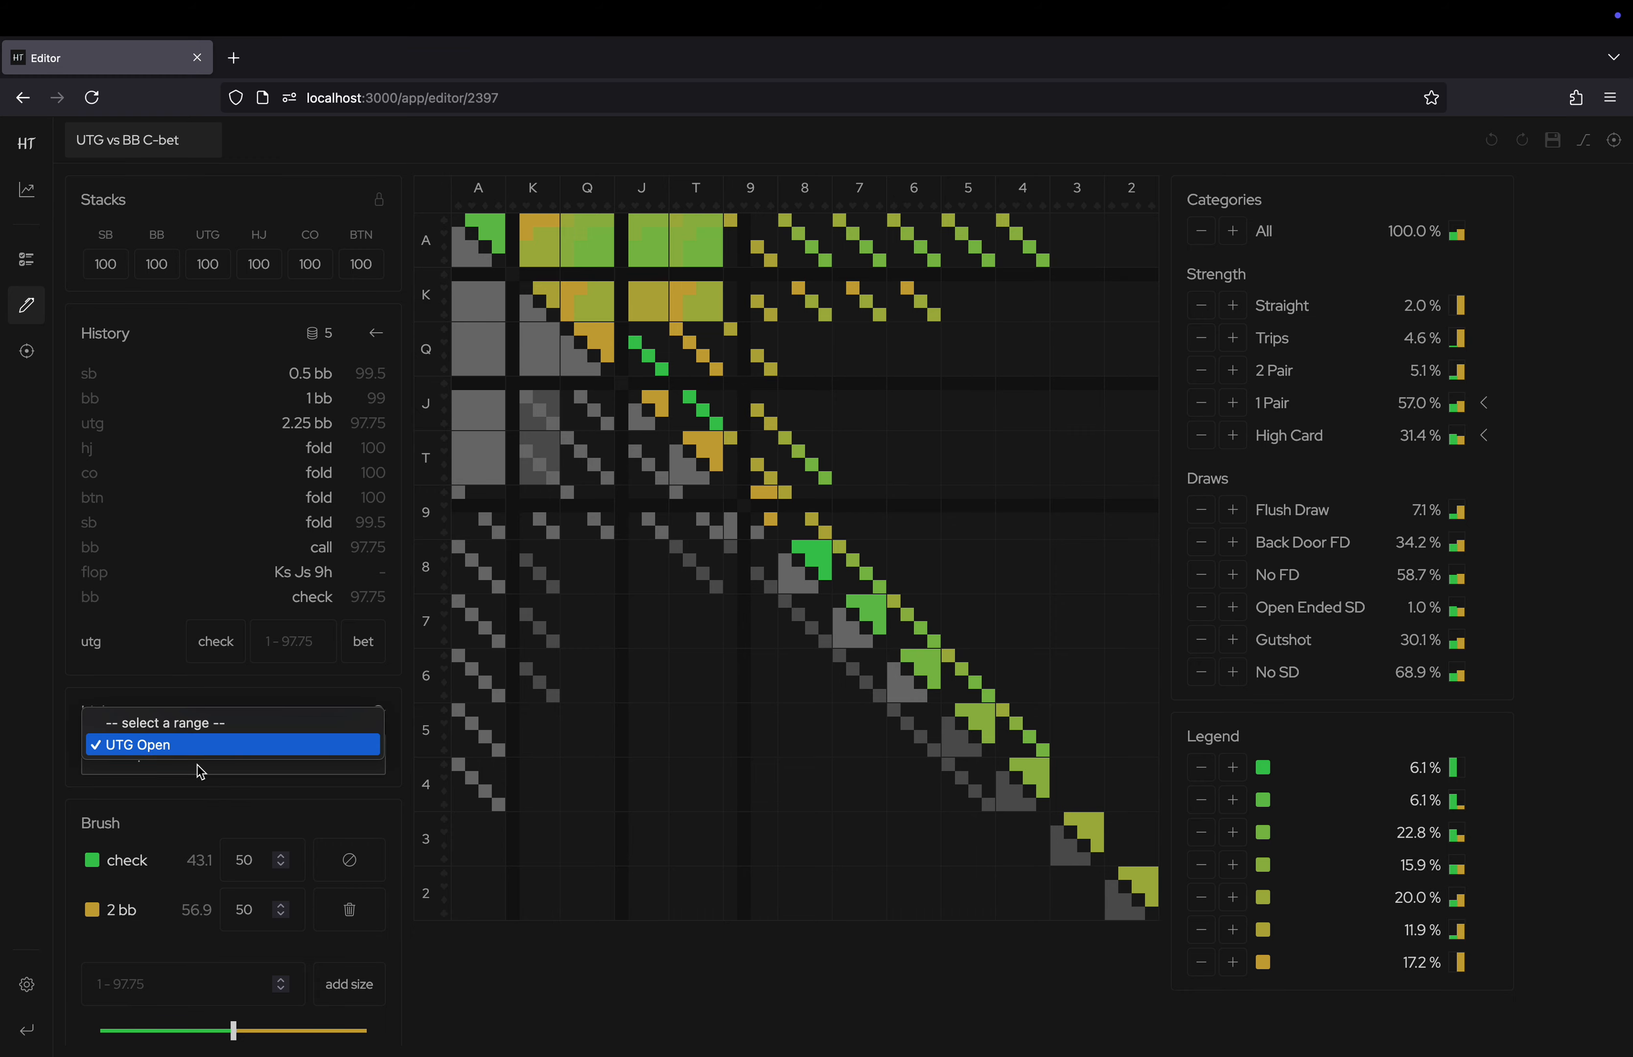
left_click(201, 752)
key("alt+Left")
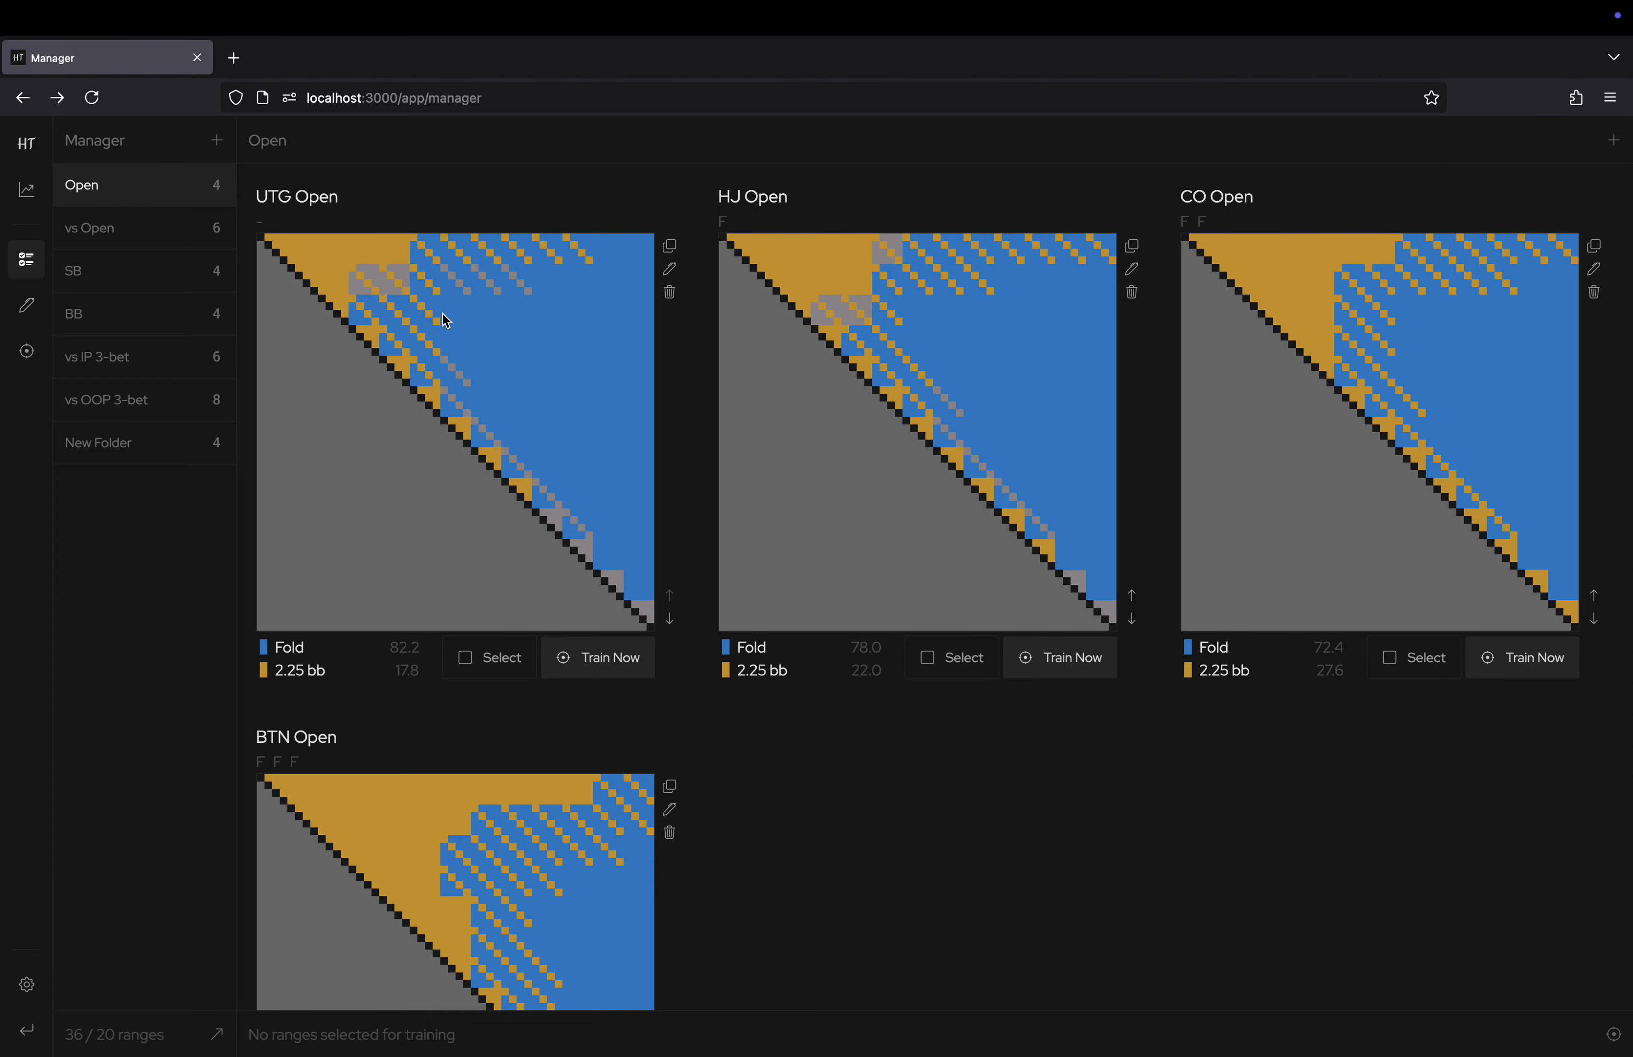
key("alt+Right")
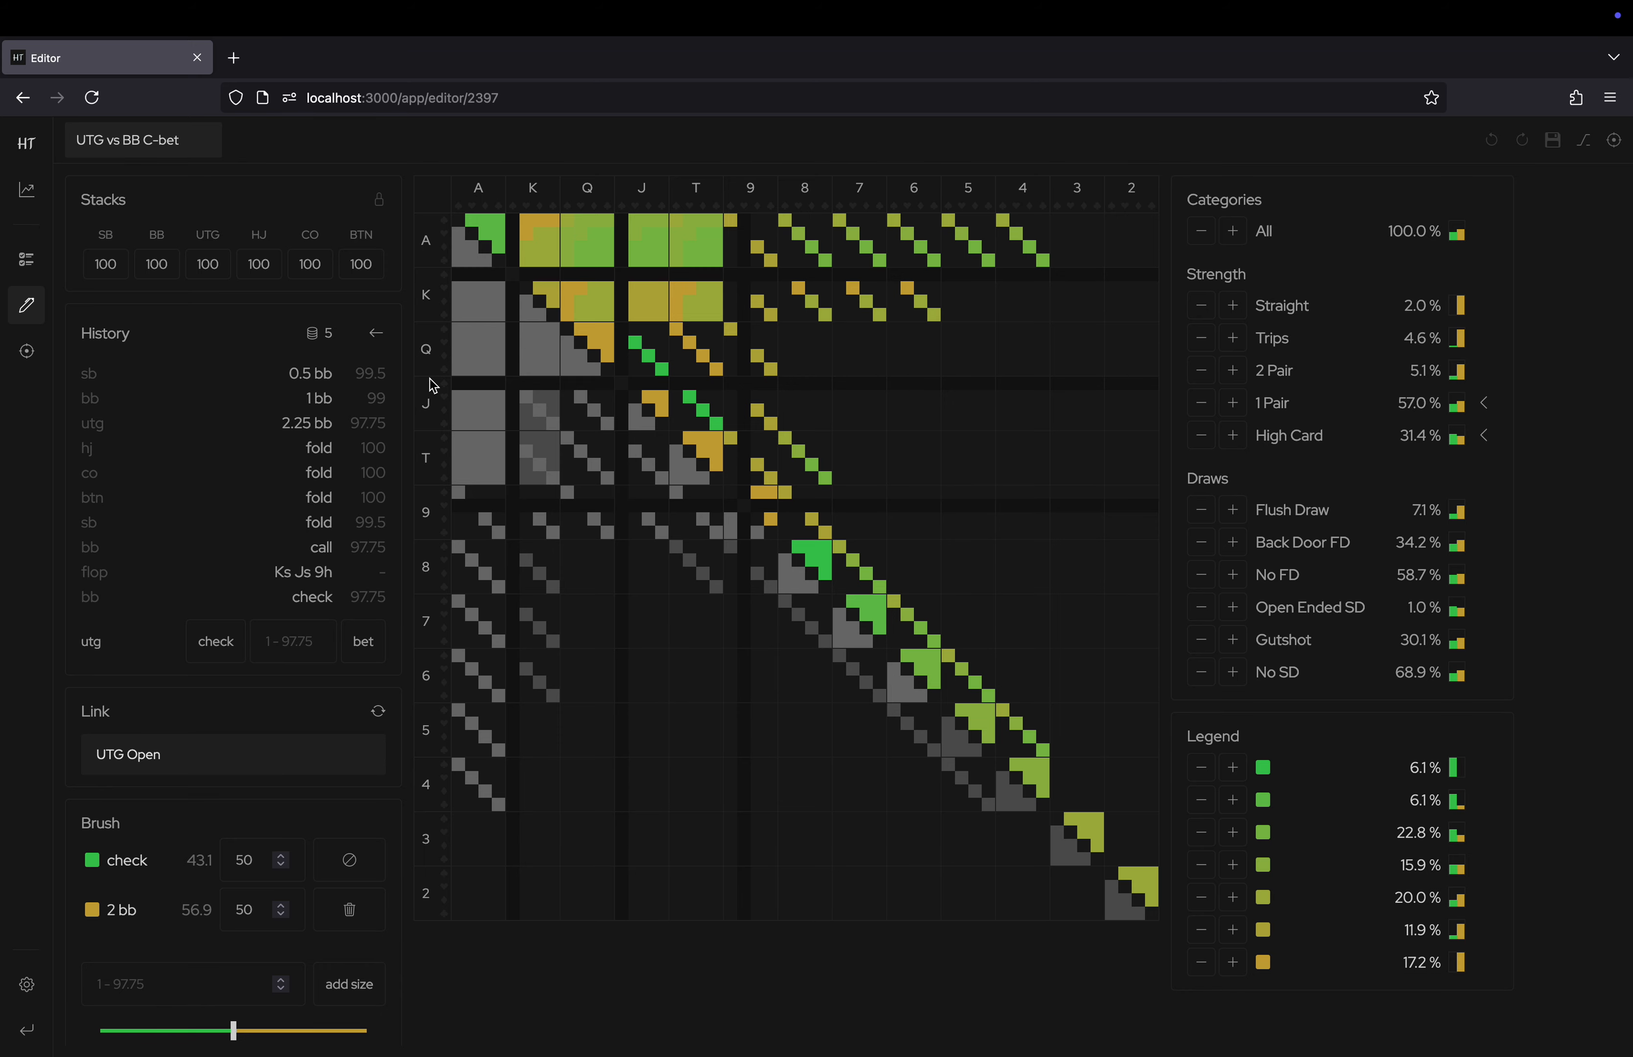
Clear the C-bet range's link and link it to UTG Open again.
left_click(232, 763)
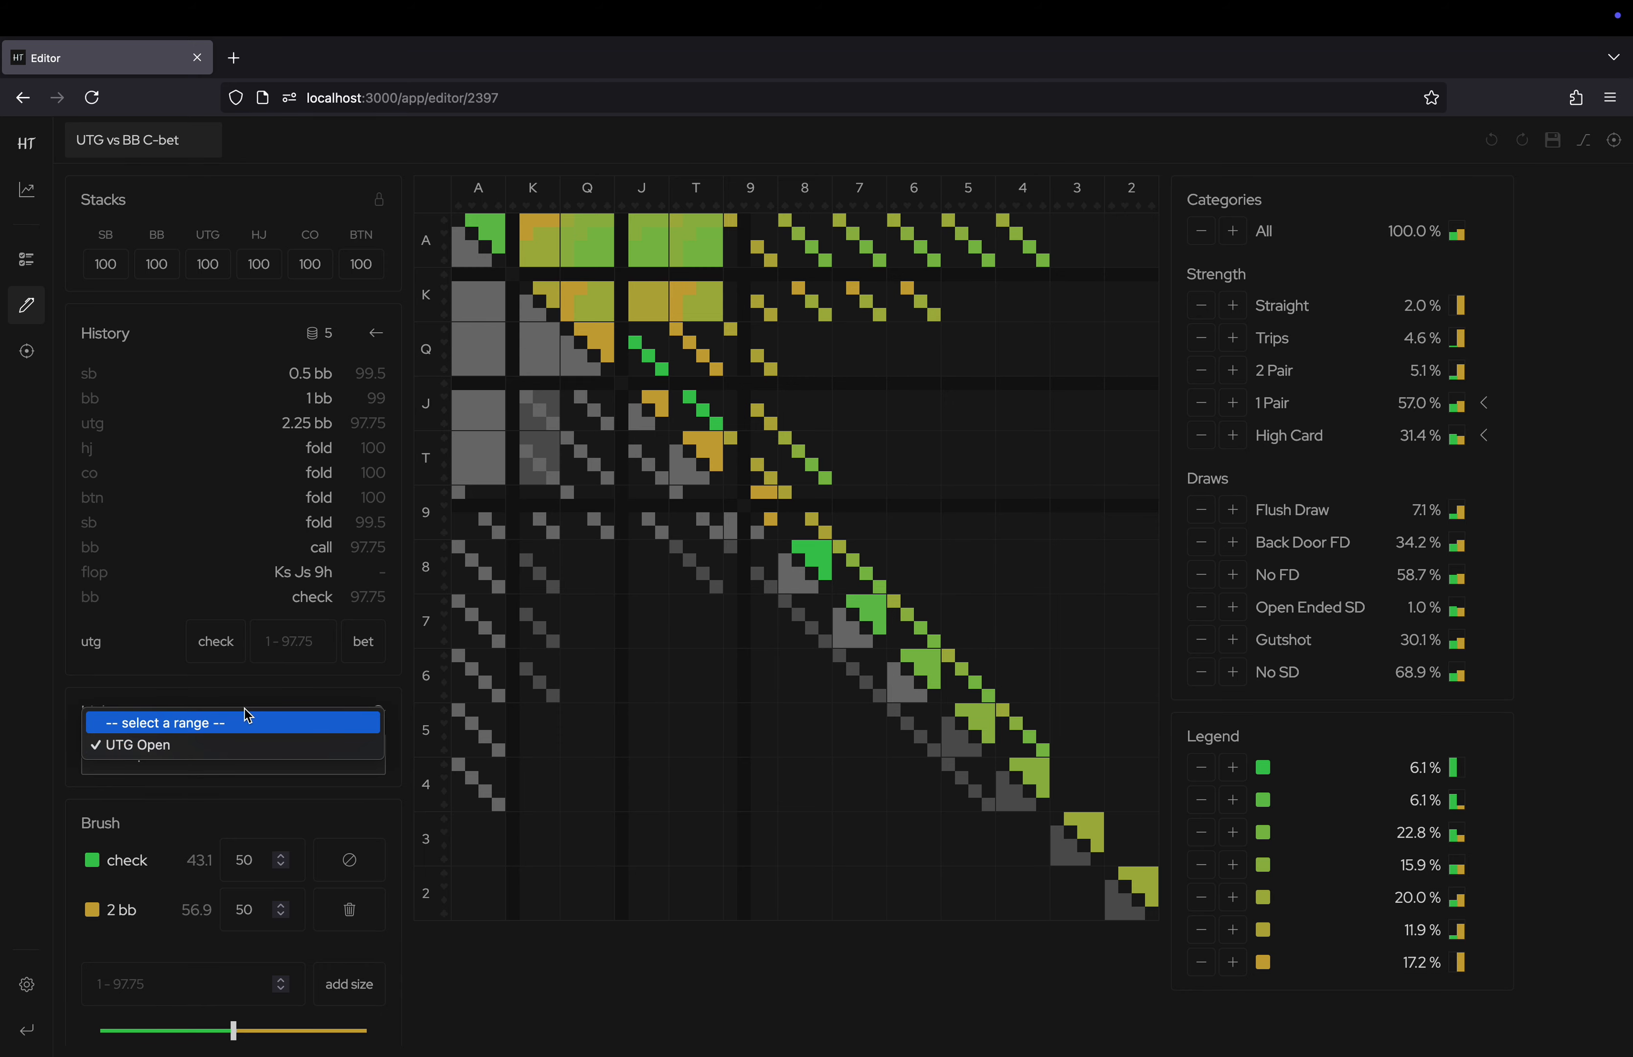
left_click(252, 731)
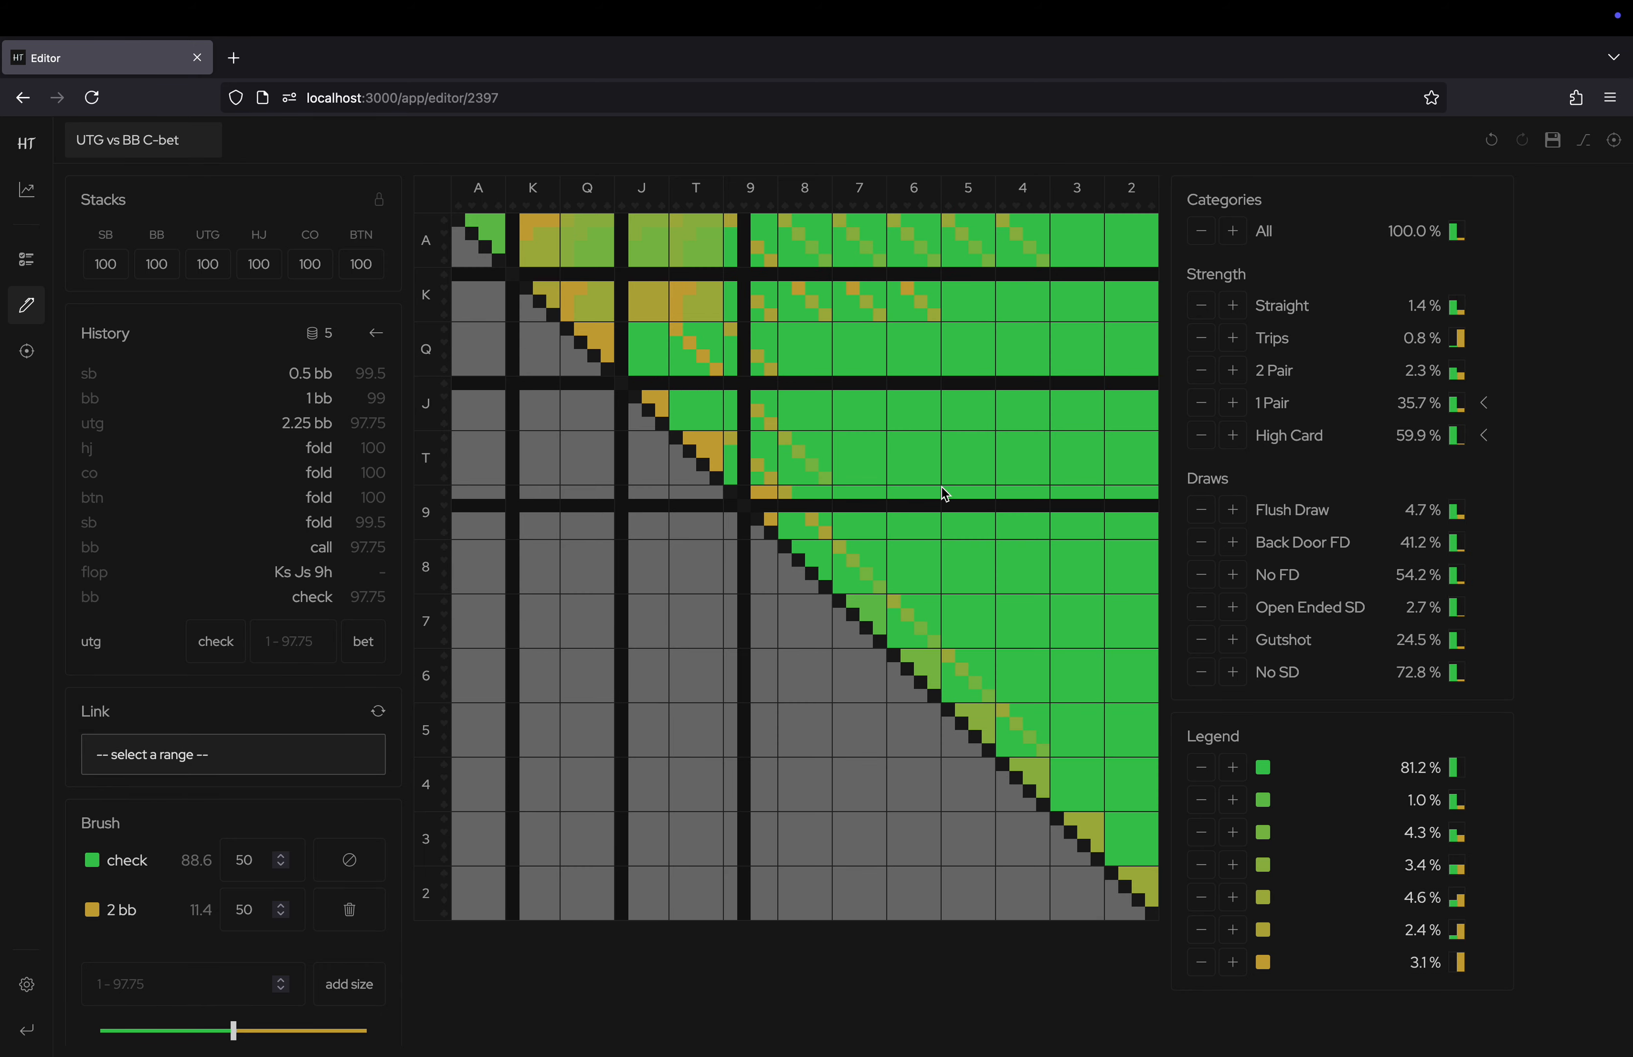
left_click(368, 766)
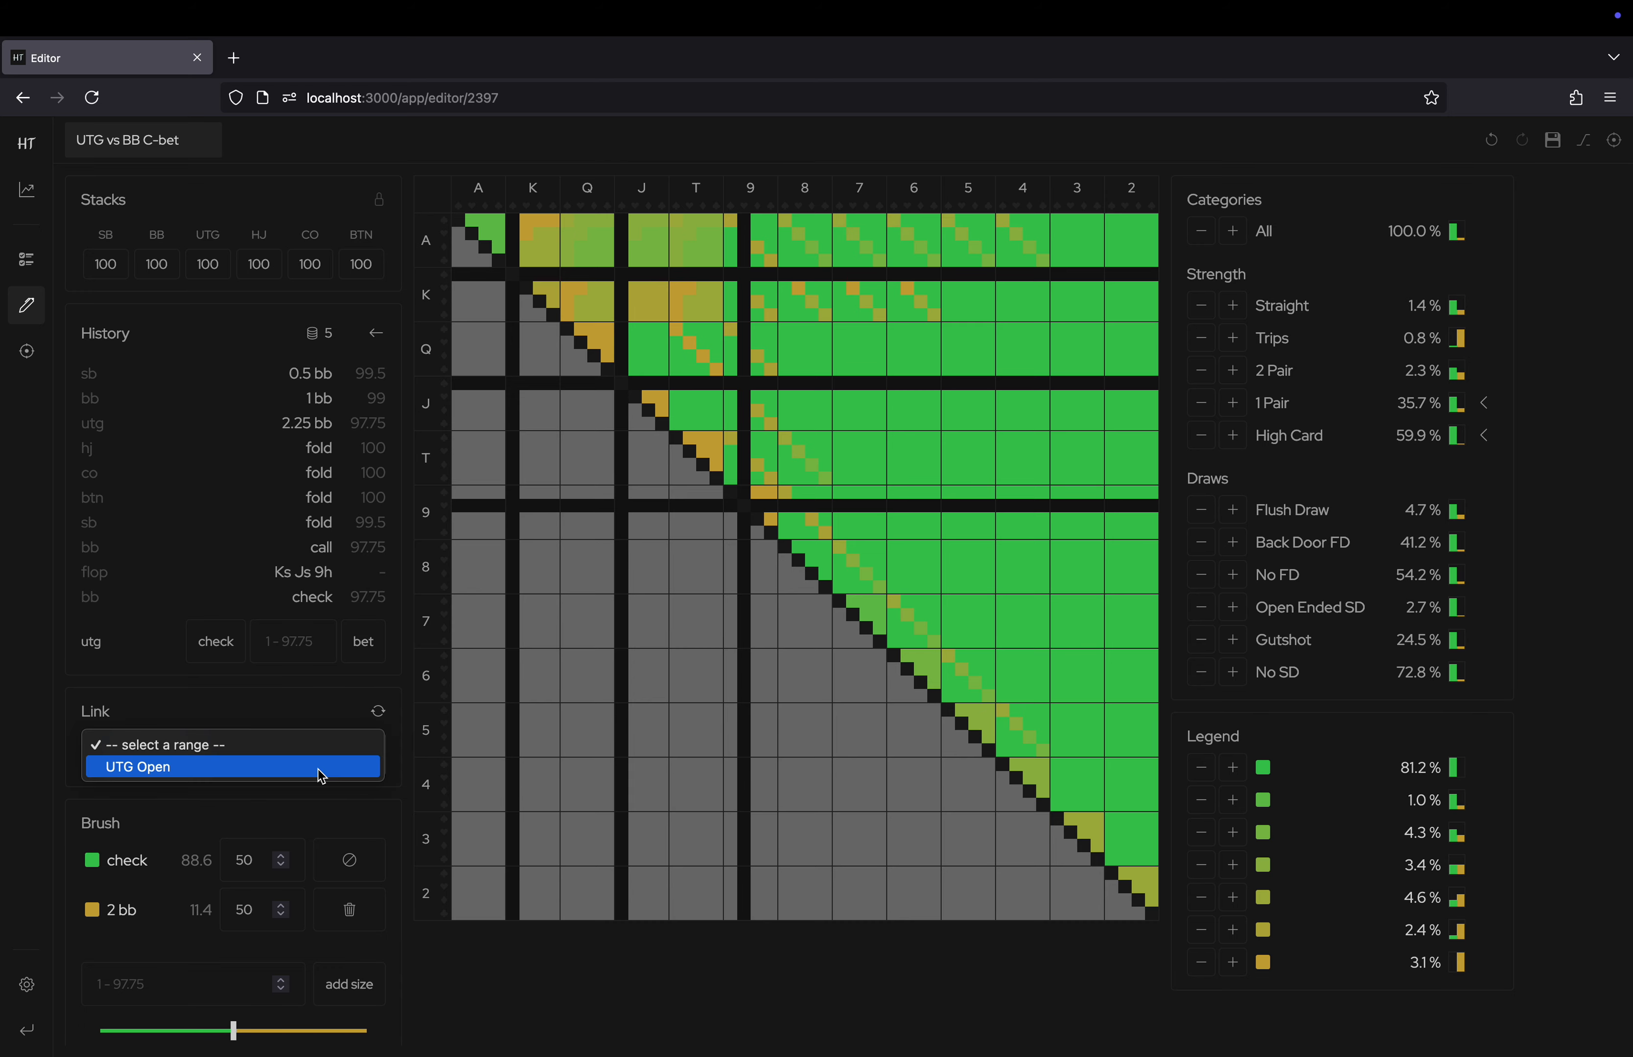
left_click(305, 767)
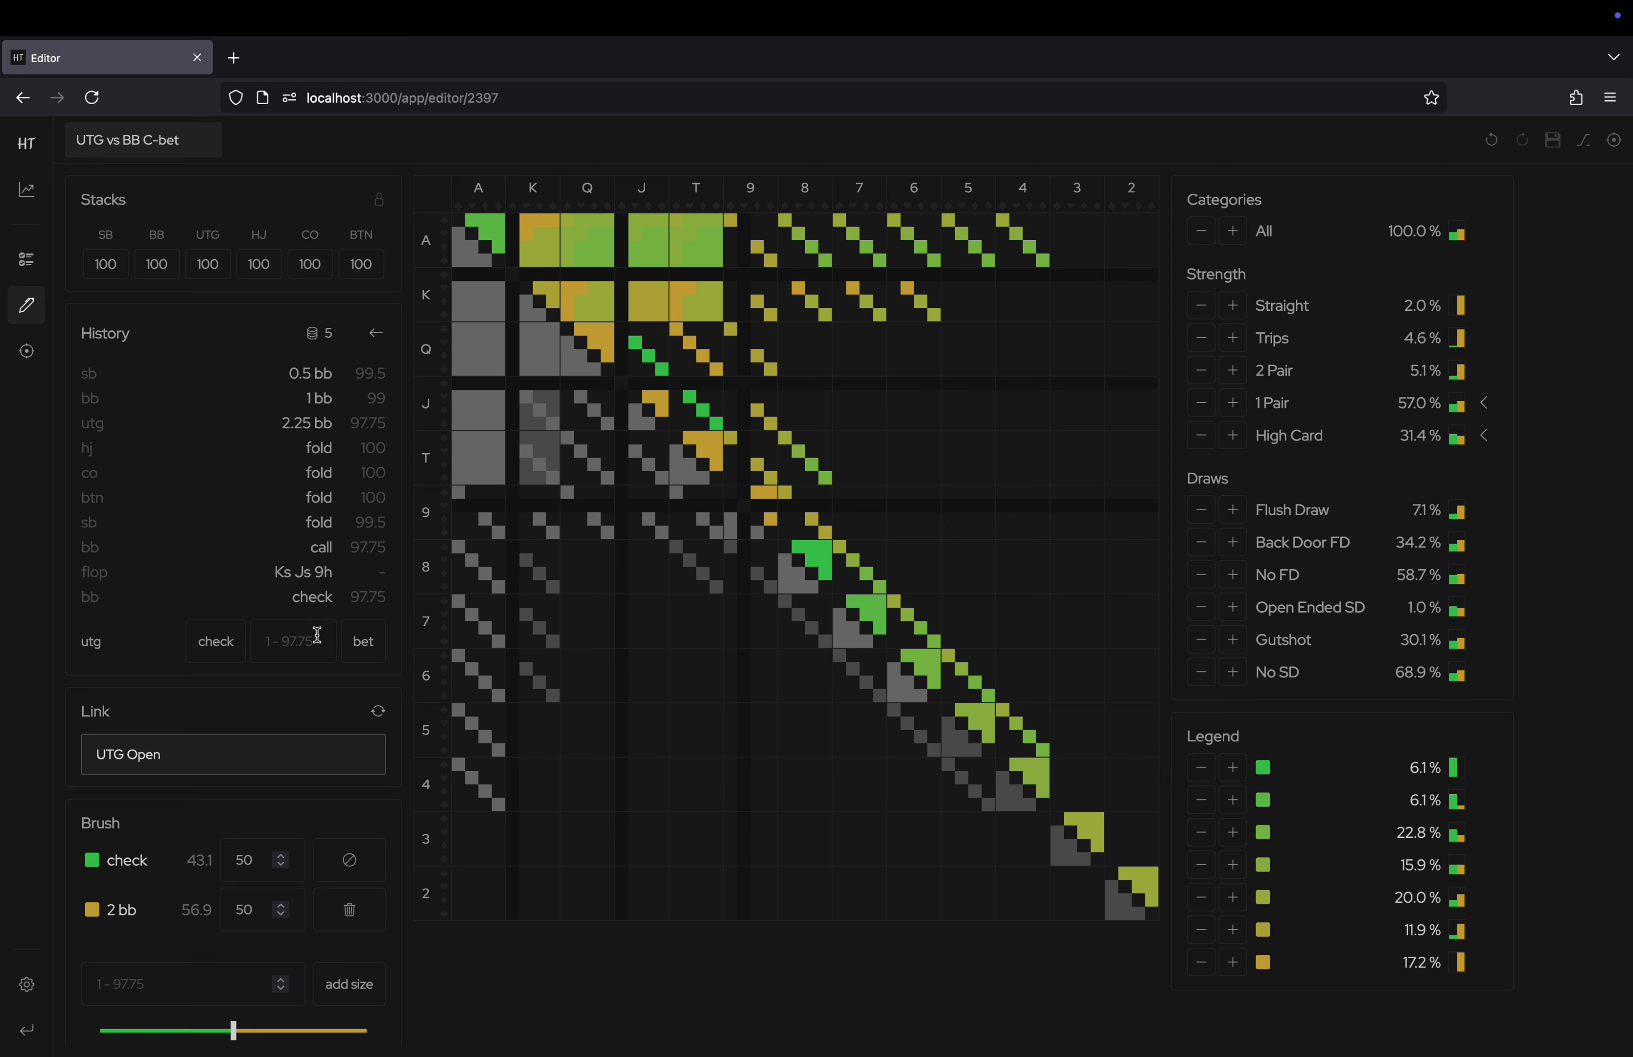
Inspect the available linked ranges and the brush's check and 2 bb actions.
left_click(283, 752)
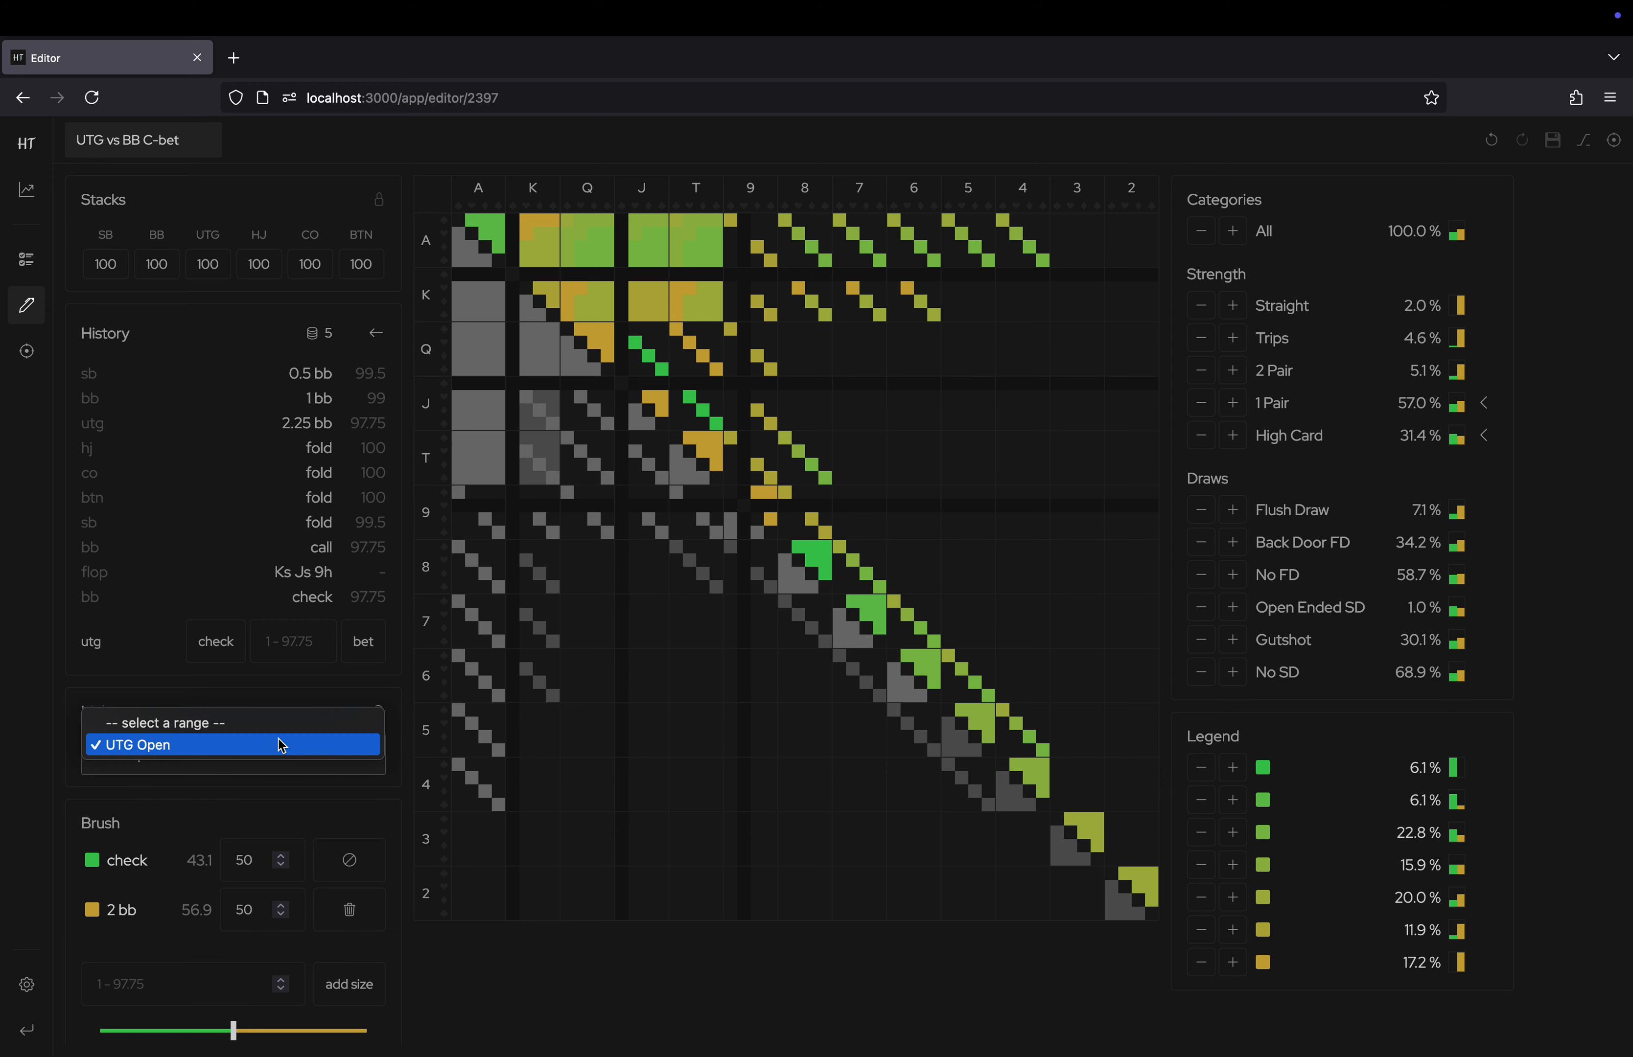
left_click(506, 986)
scroll(339, 831, "down", 1)
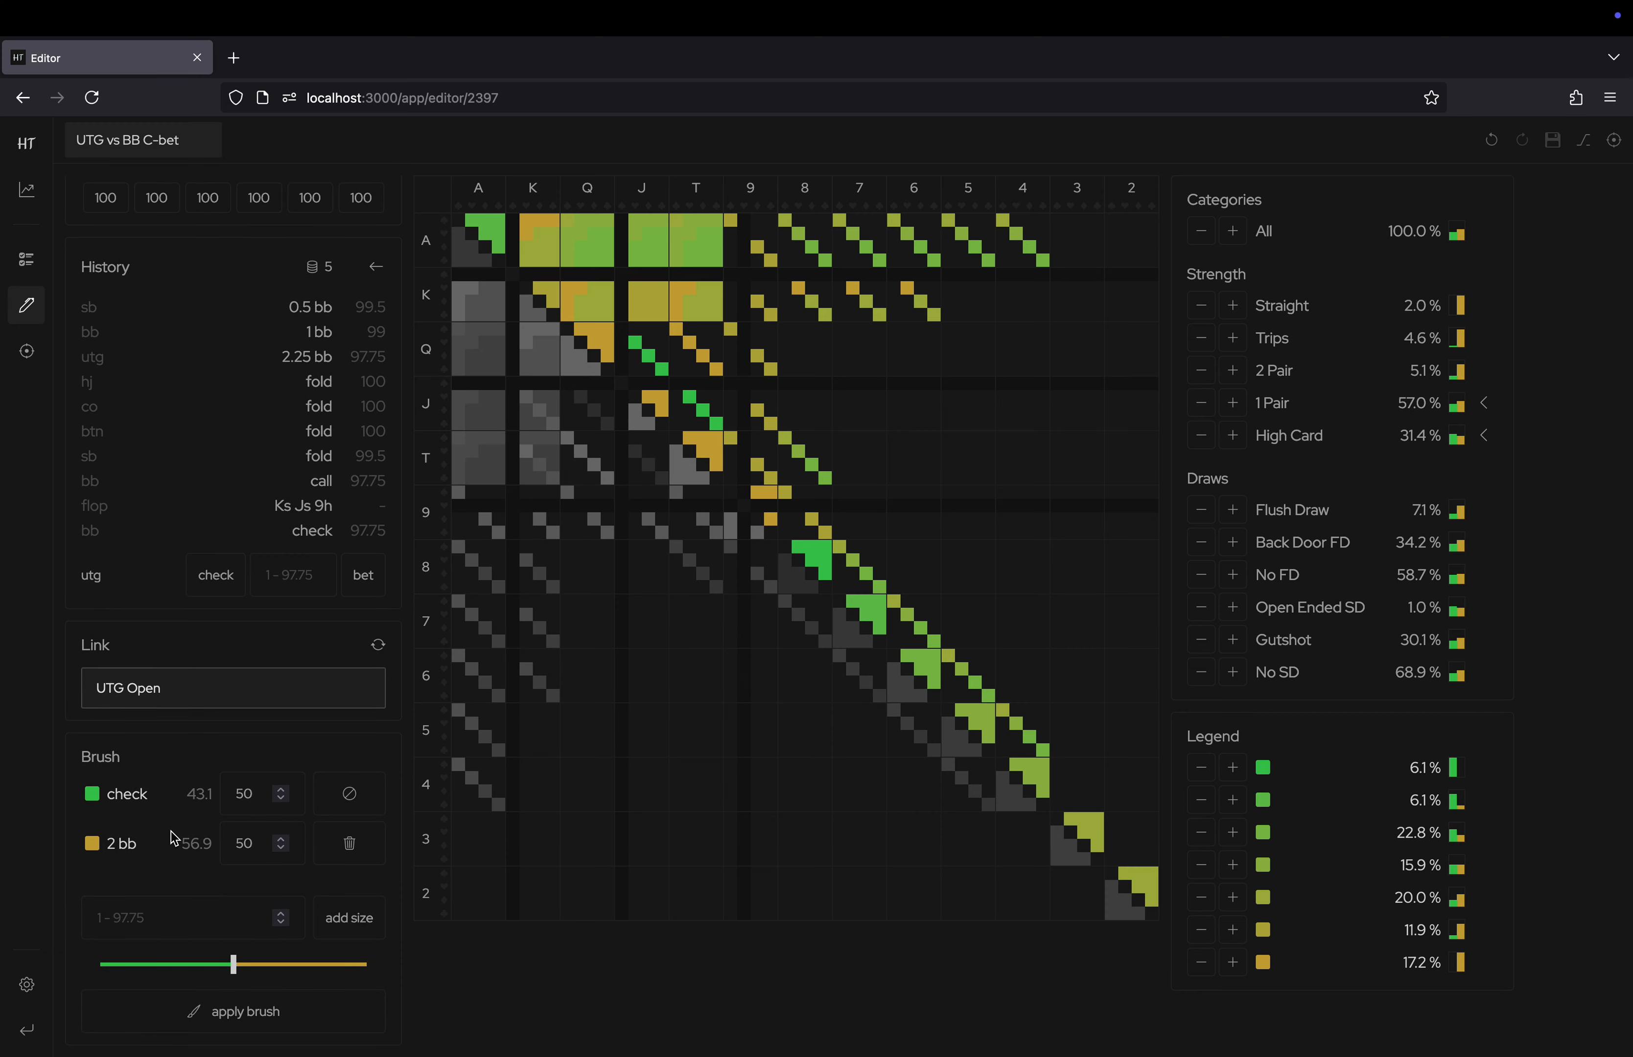
mouse_move(131, 797)
mouse_move(142, 843)
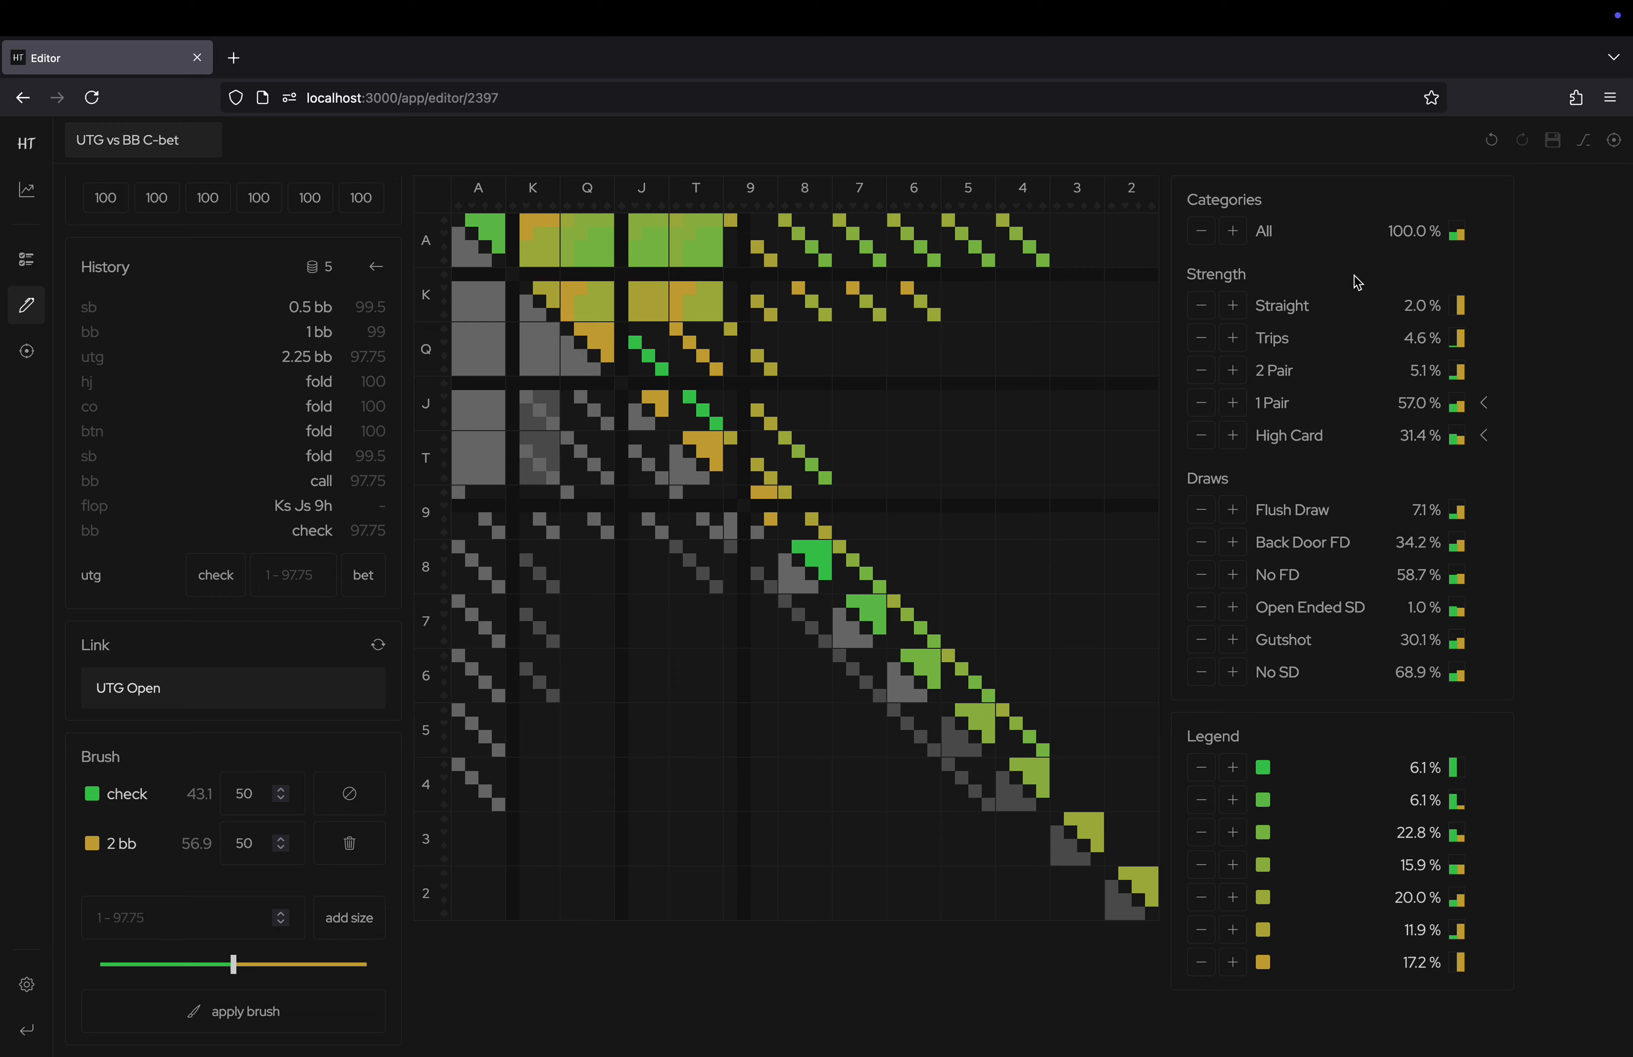
Examine the hand strength categories, expanding the 1 Pair and High Card subcategories and collapsing them again.
mouse_move(1305, 310)
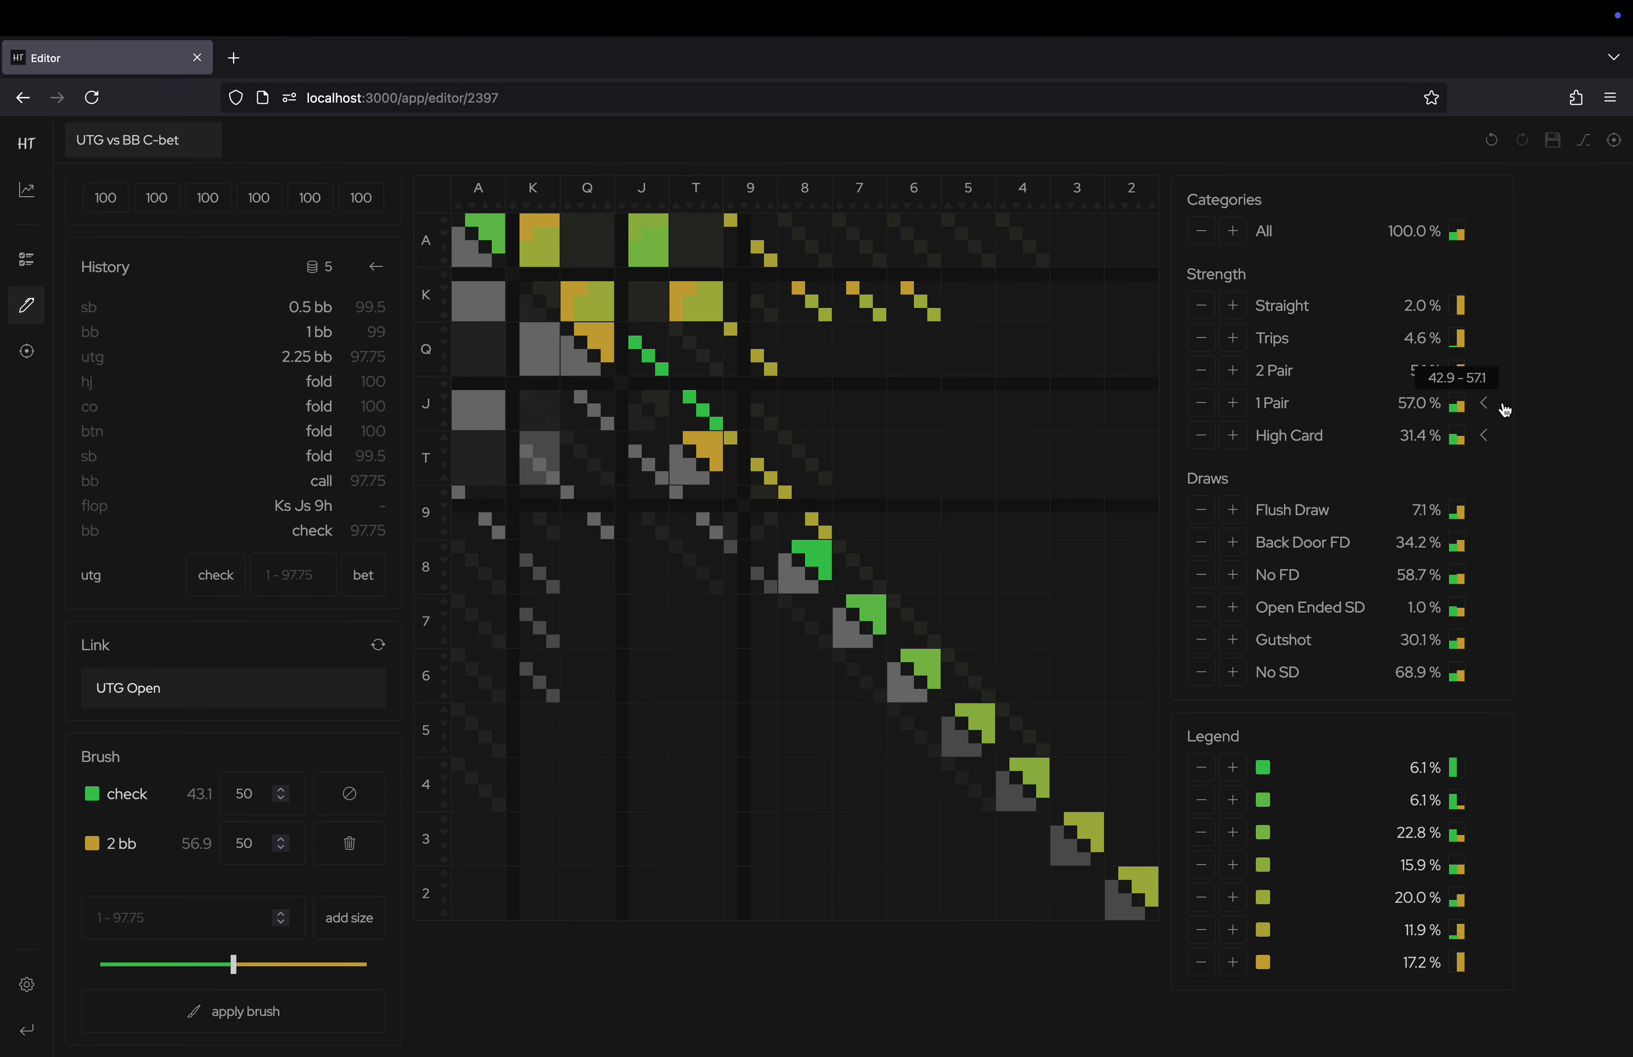
left_click(1486, 403)
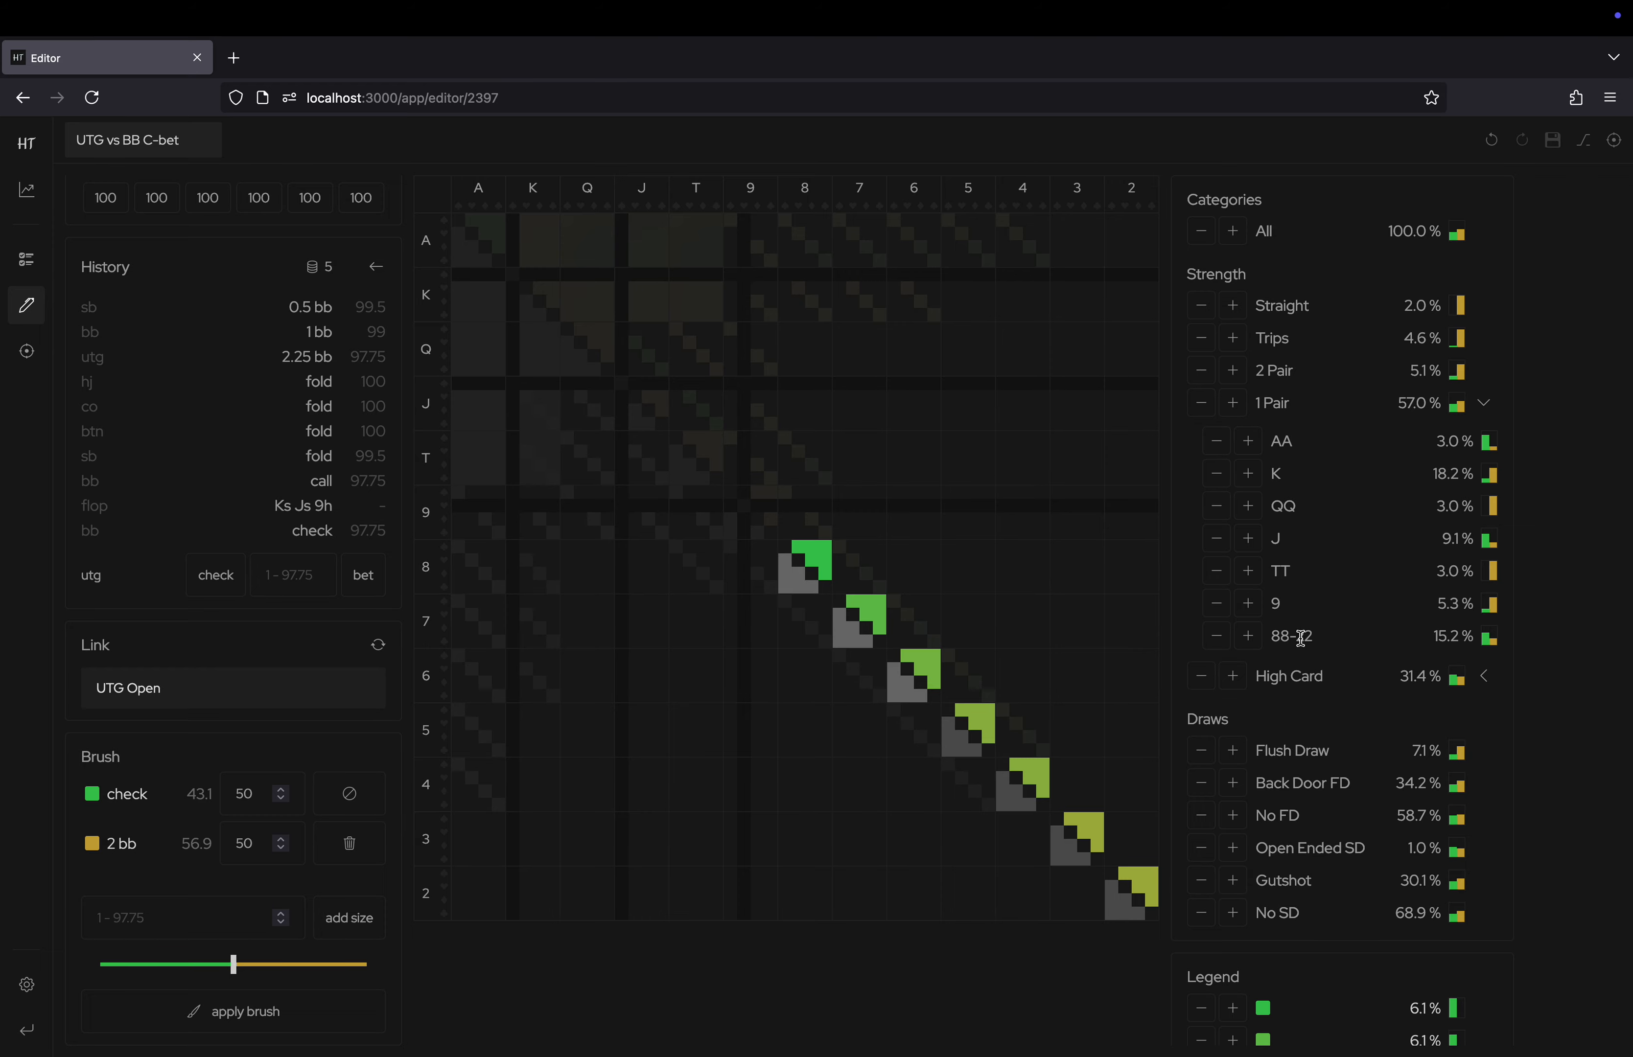
left_click(1391, 678)
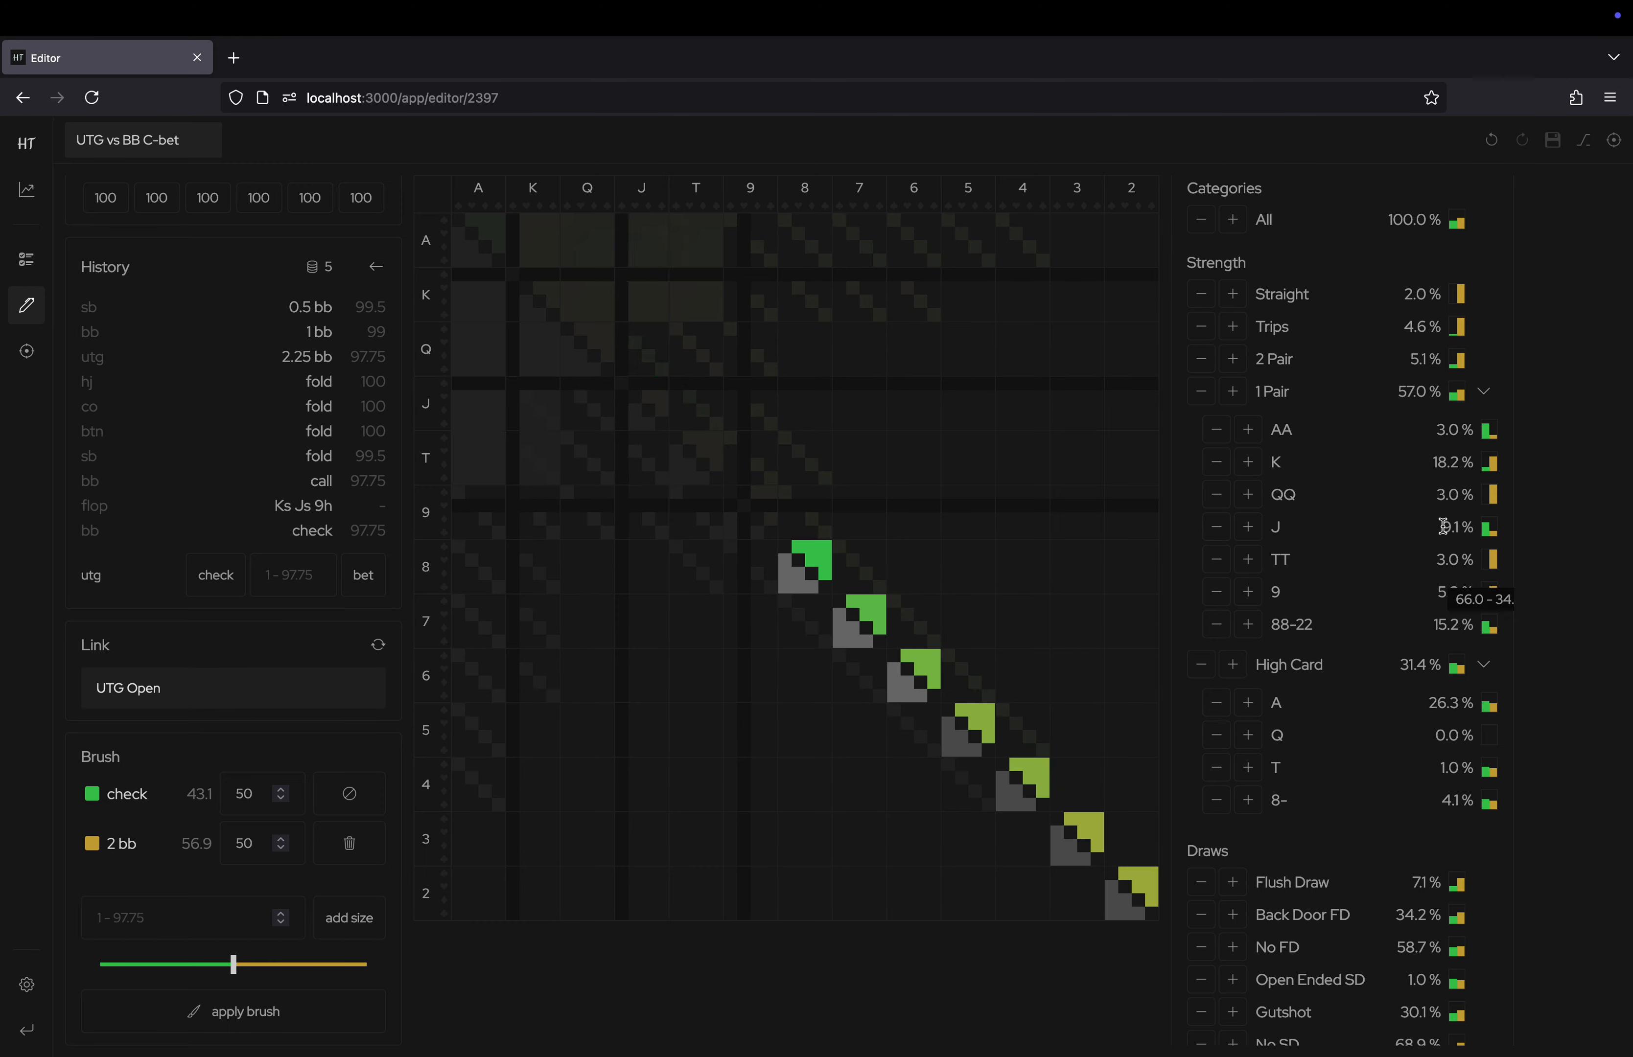
left_click(1486, 397)
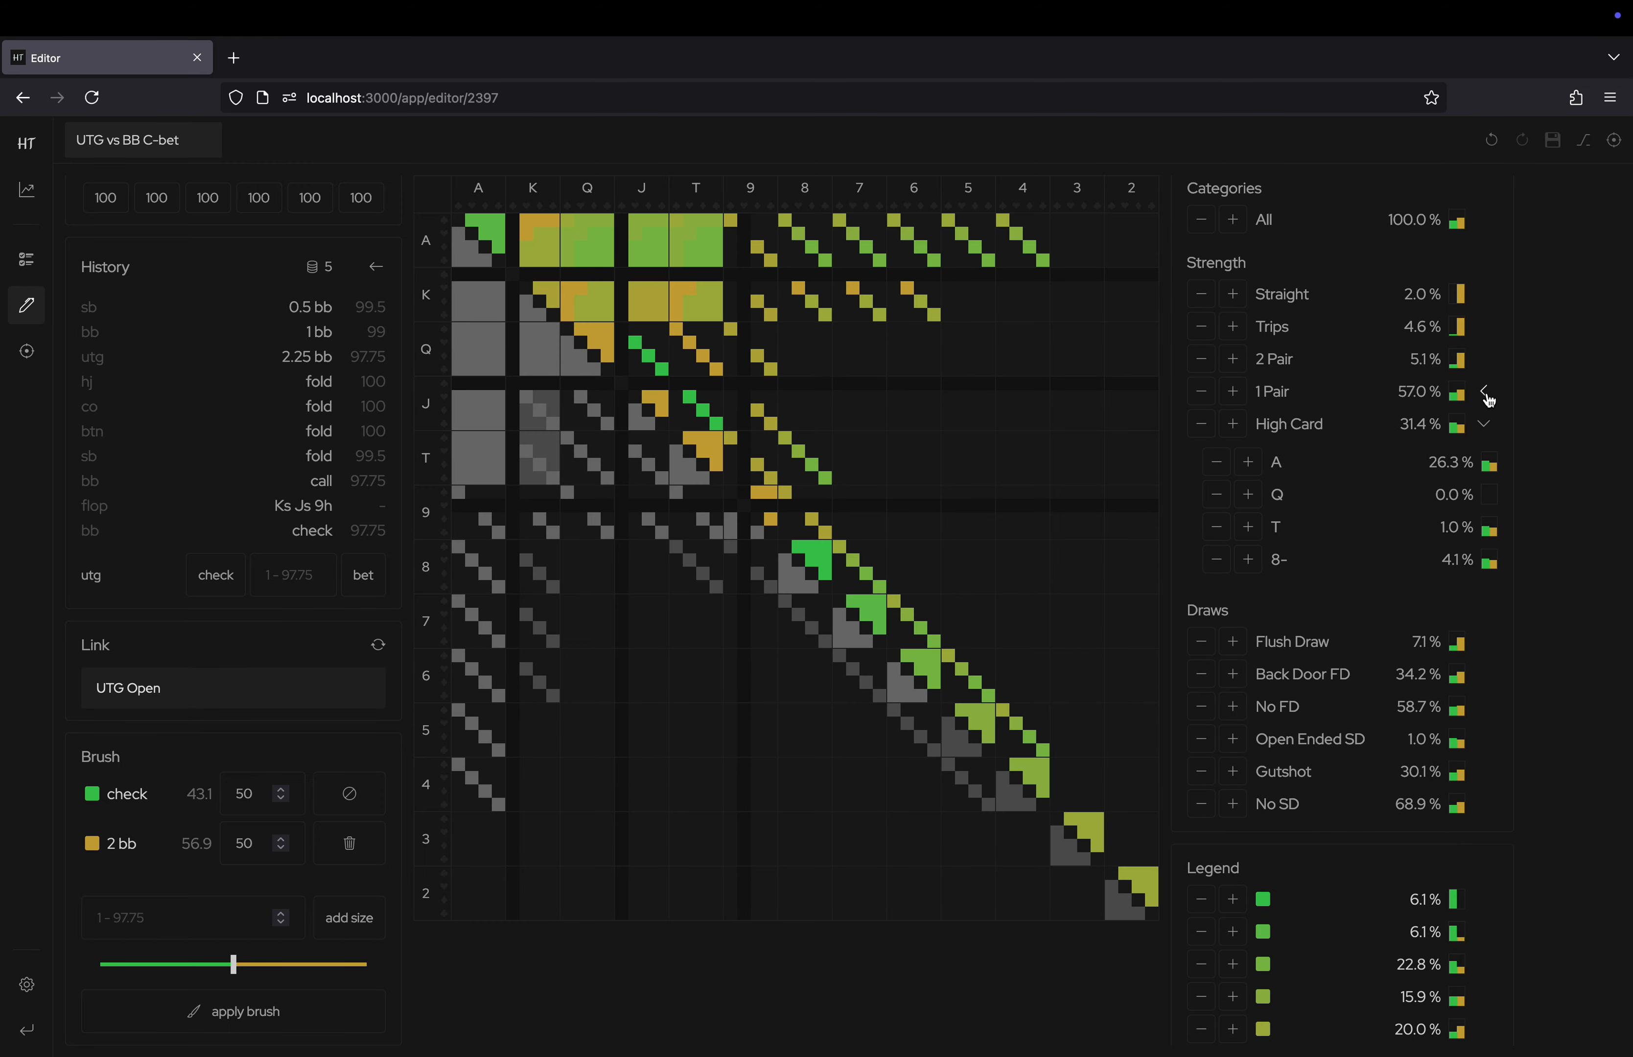
left_click(1487, 440)
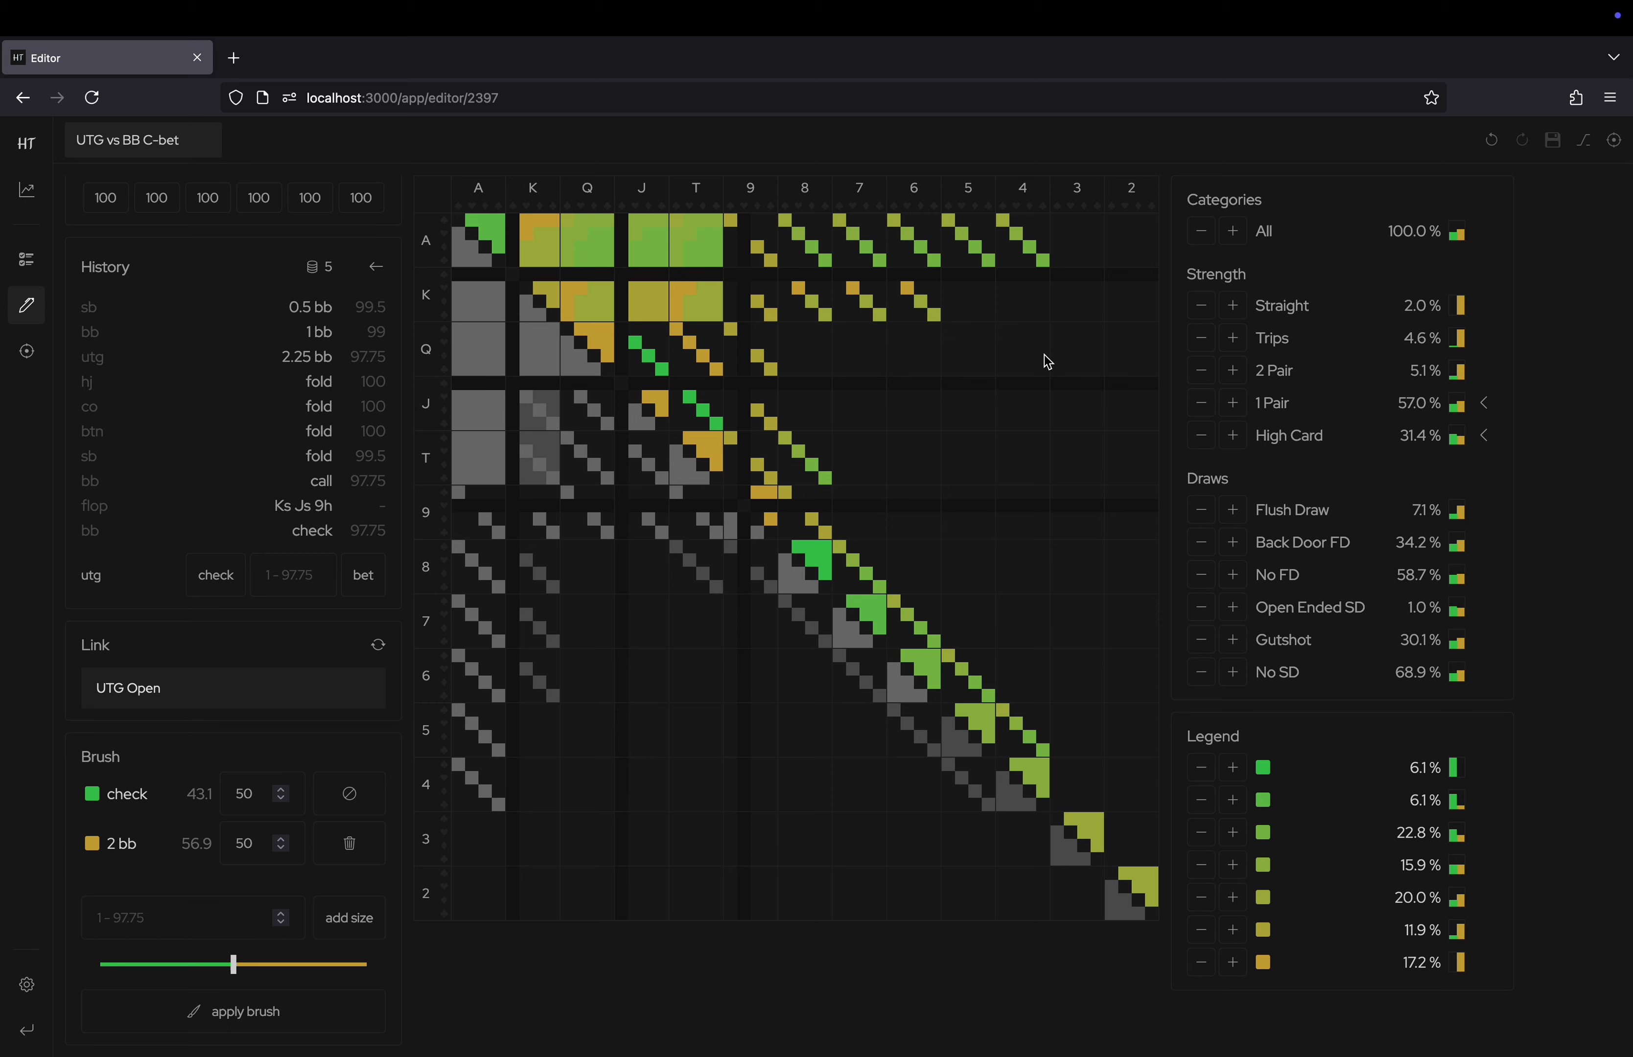
Read the hotkey information for selecting combos and dismiss it.
mouse_move(703, 250)
left_mouse_down()
mouse_move(723, 259)
mouse_move(717, 225)
mouse_move(699, 242)
mouse_move(714, 258)
mouse_move(694, 251)
mouse_move(717, 220)
left_mouse_up()
left_click(1585, 144)
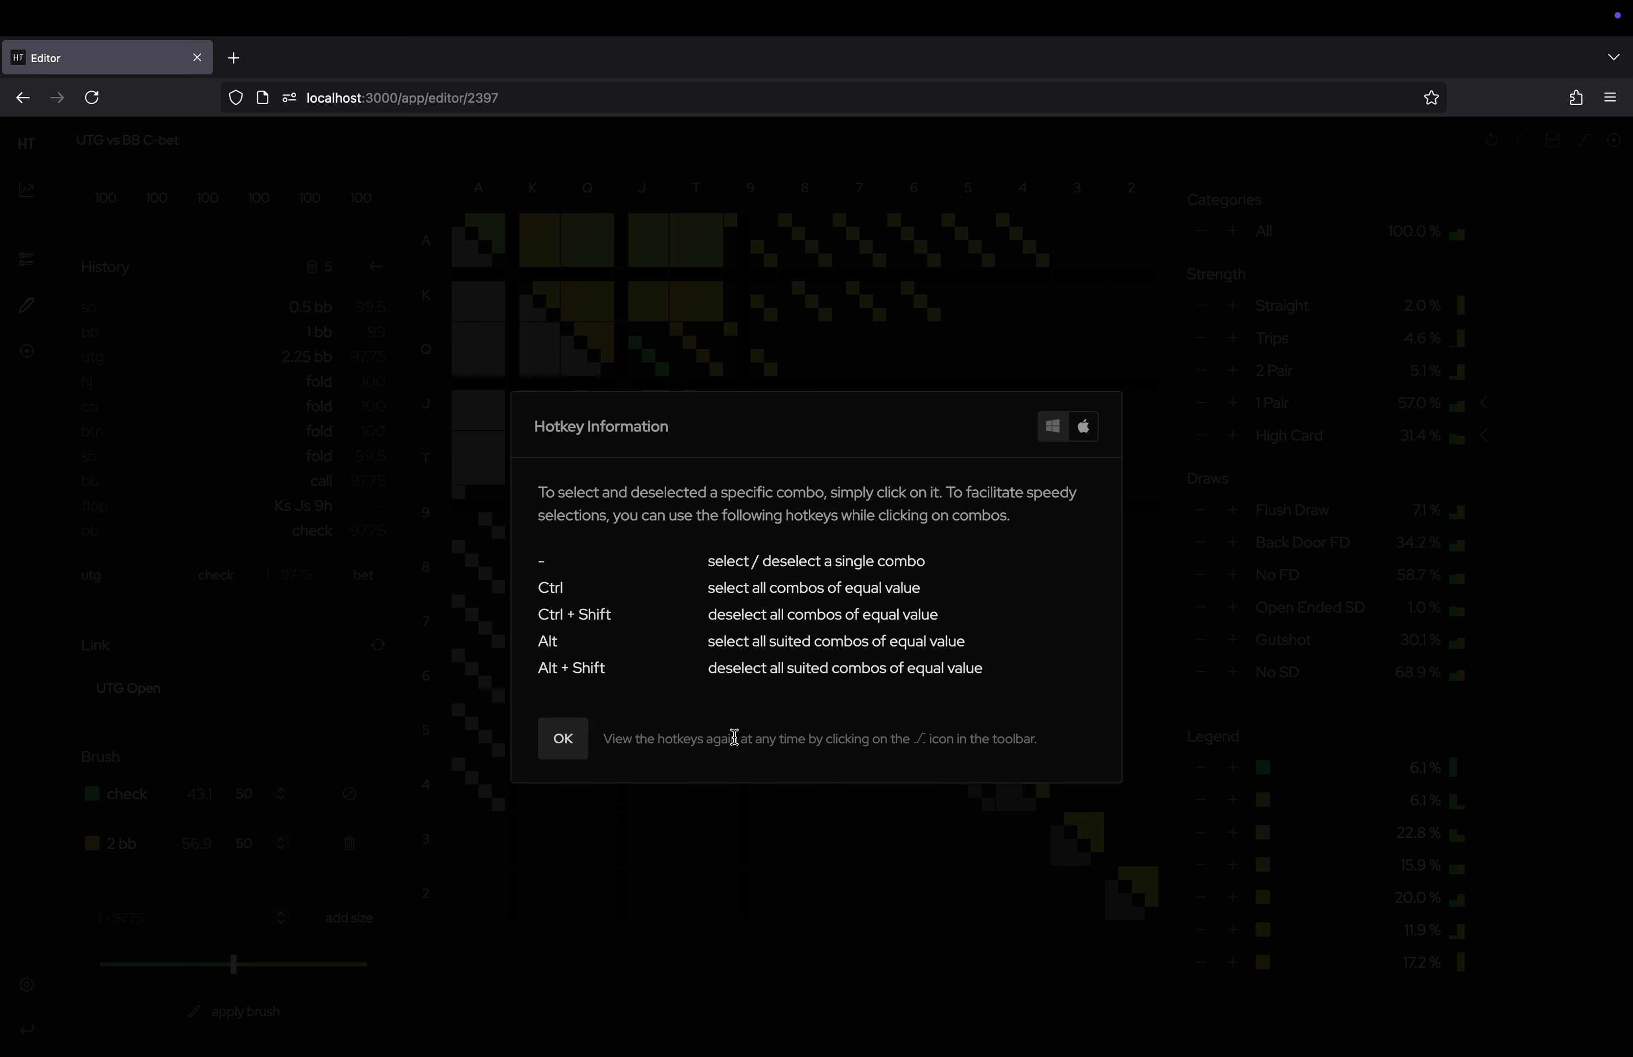
left_click(573, 747)
left_click(562, 740)
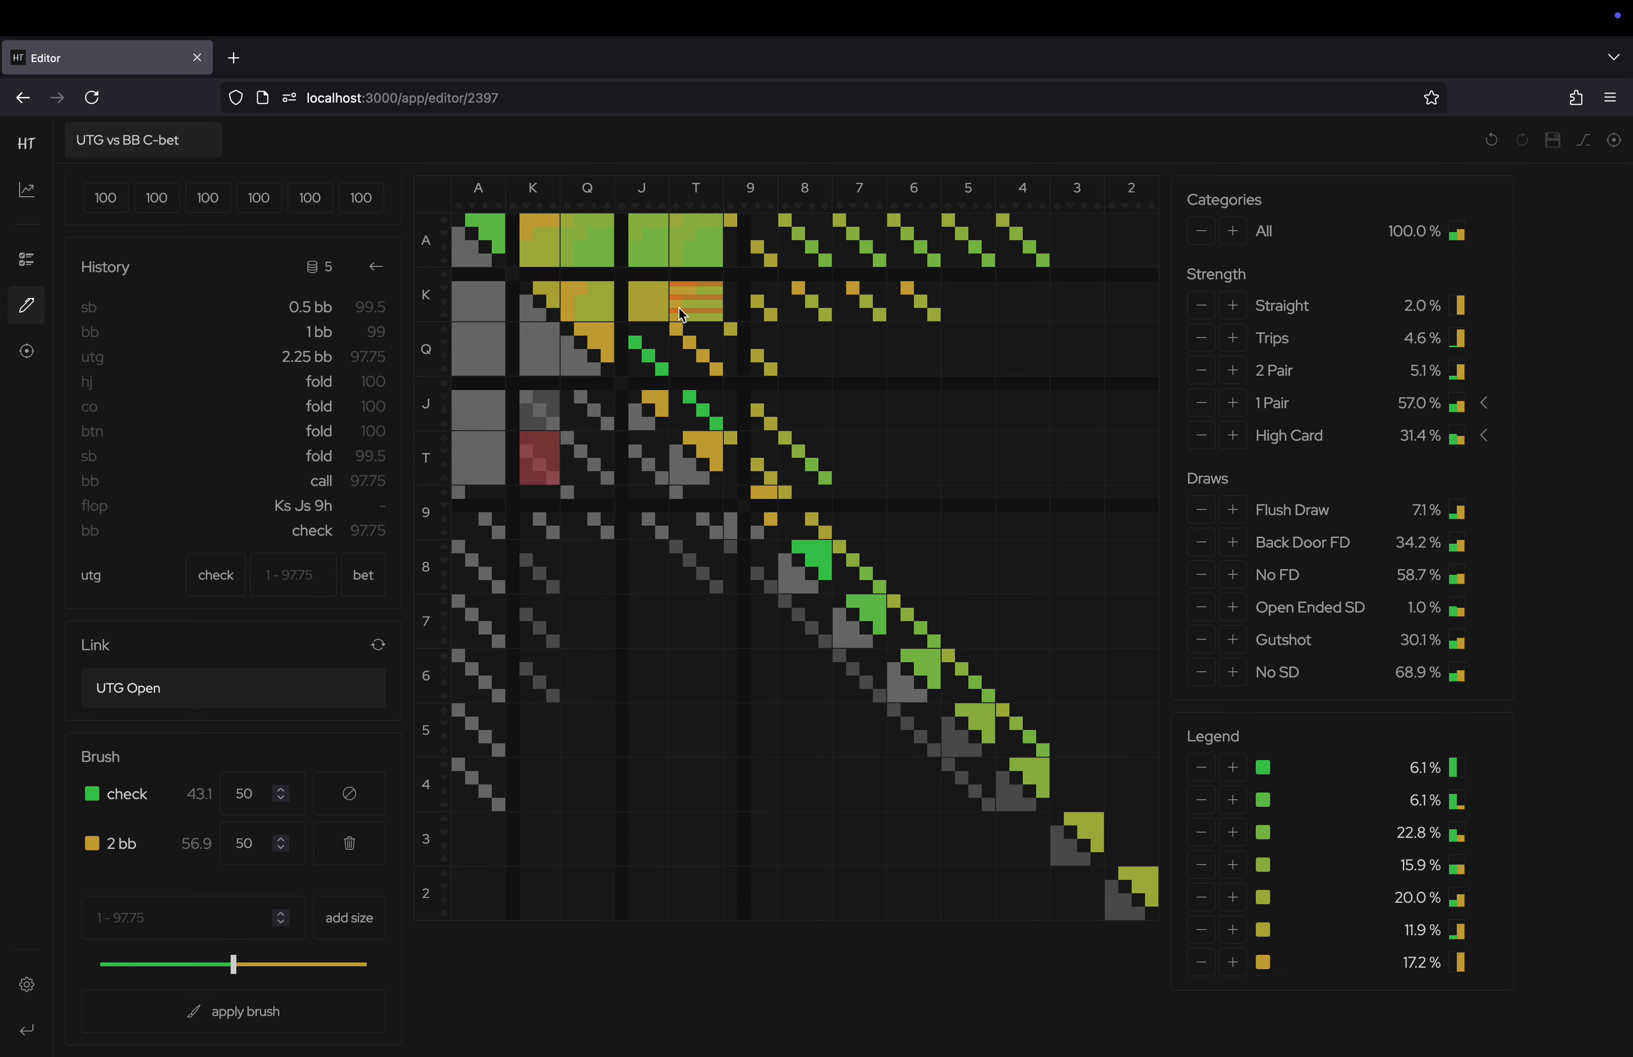
Select all combos of AT, AJ, KJ, AQ and KQ in the grid.
left_click(696, 243)
left_click(644, 244)
left_click(648, 294)
left_click(586, 244)
left_click(586, 297)
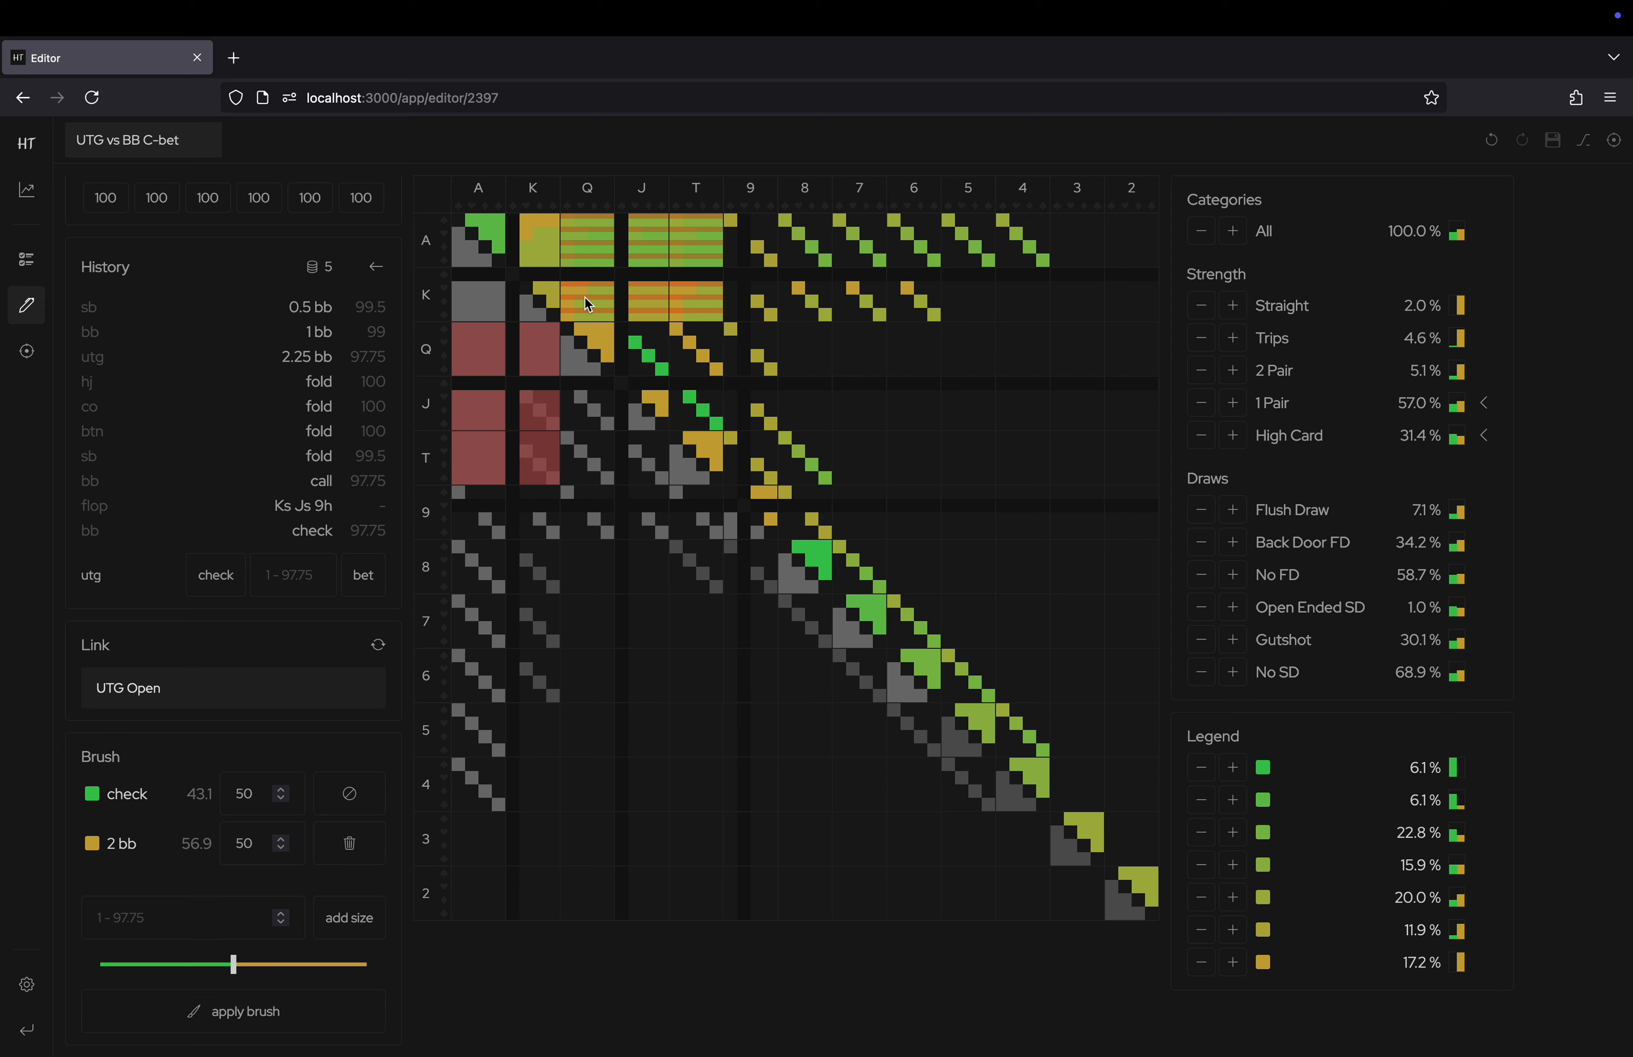
Deselect all combos of KQ, AQ, AJ, KJ, KT and AT.
left_click(586, 297)
left_click(592, 251)
left_click(640, 240)
left_click(648, 311)
left_click(697, 307)
left_click(696, 239)
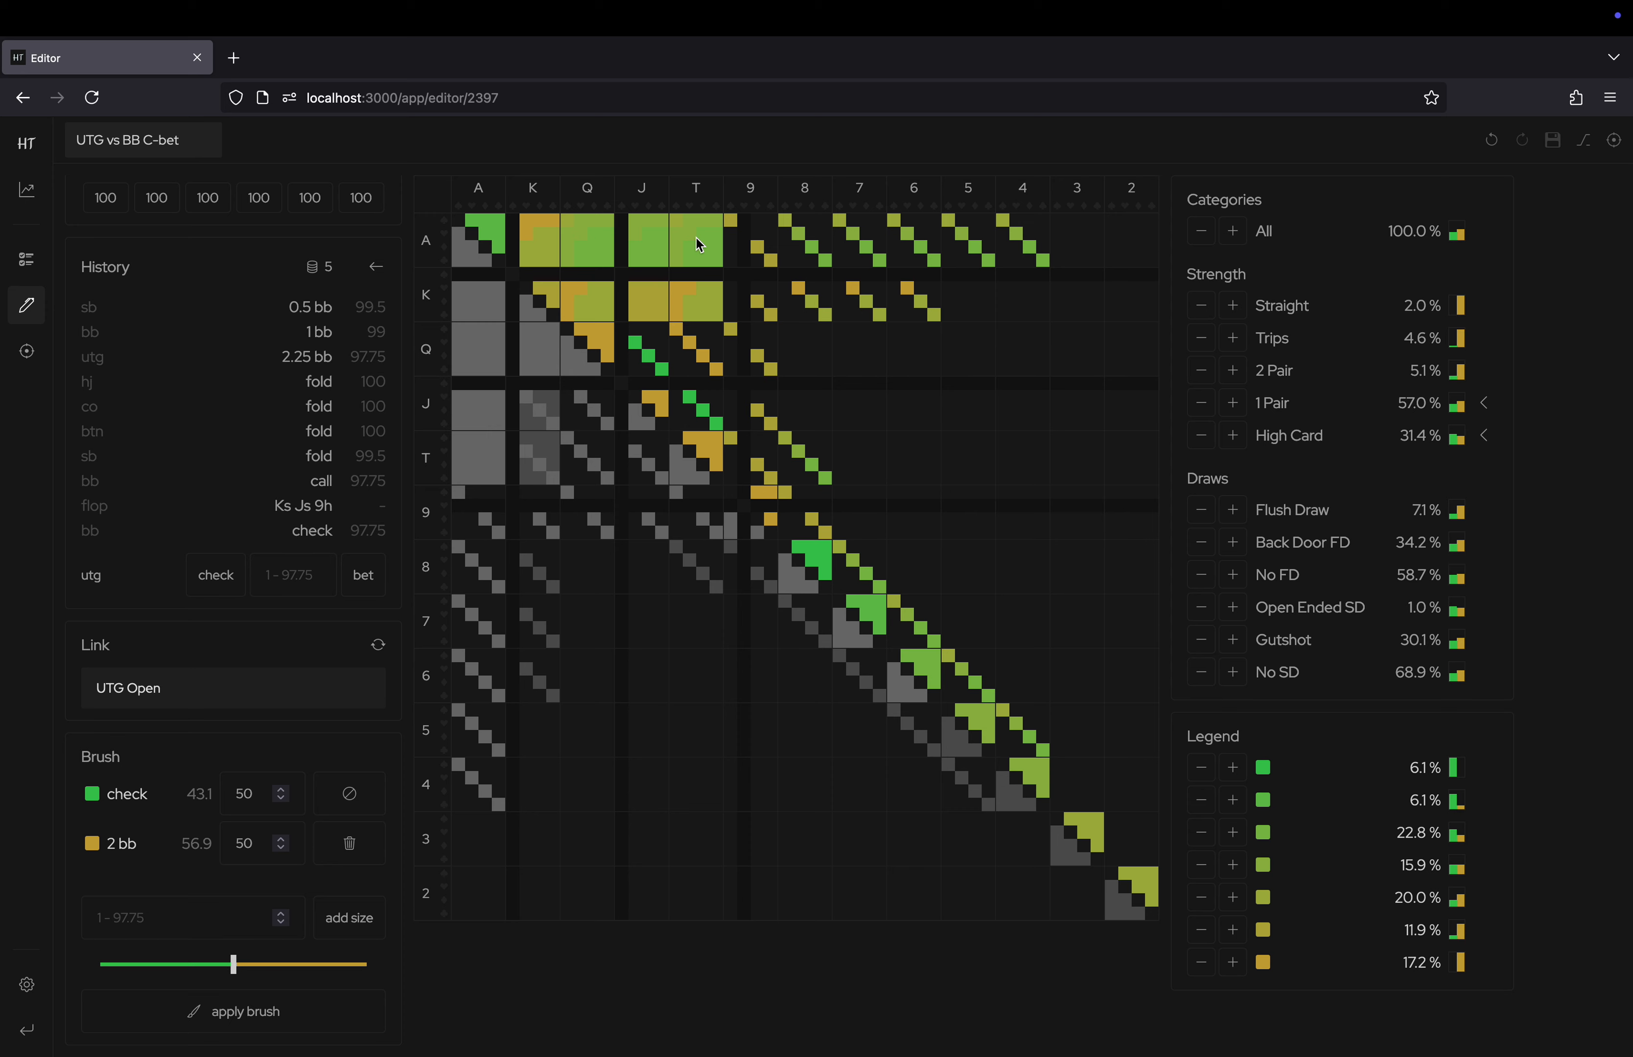
Select only the suited combos of AT, KT, KJ, AJ, AQ and KQ in the grid.
left_click(697, 240)
left_click(694, 302)
left_click(639, 303)
left_click(639, 264)
left_click(587, 242)
left_click(587, 303)
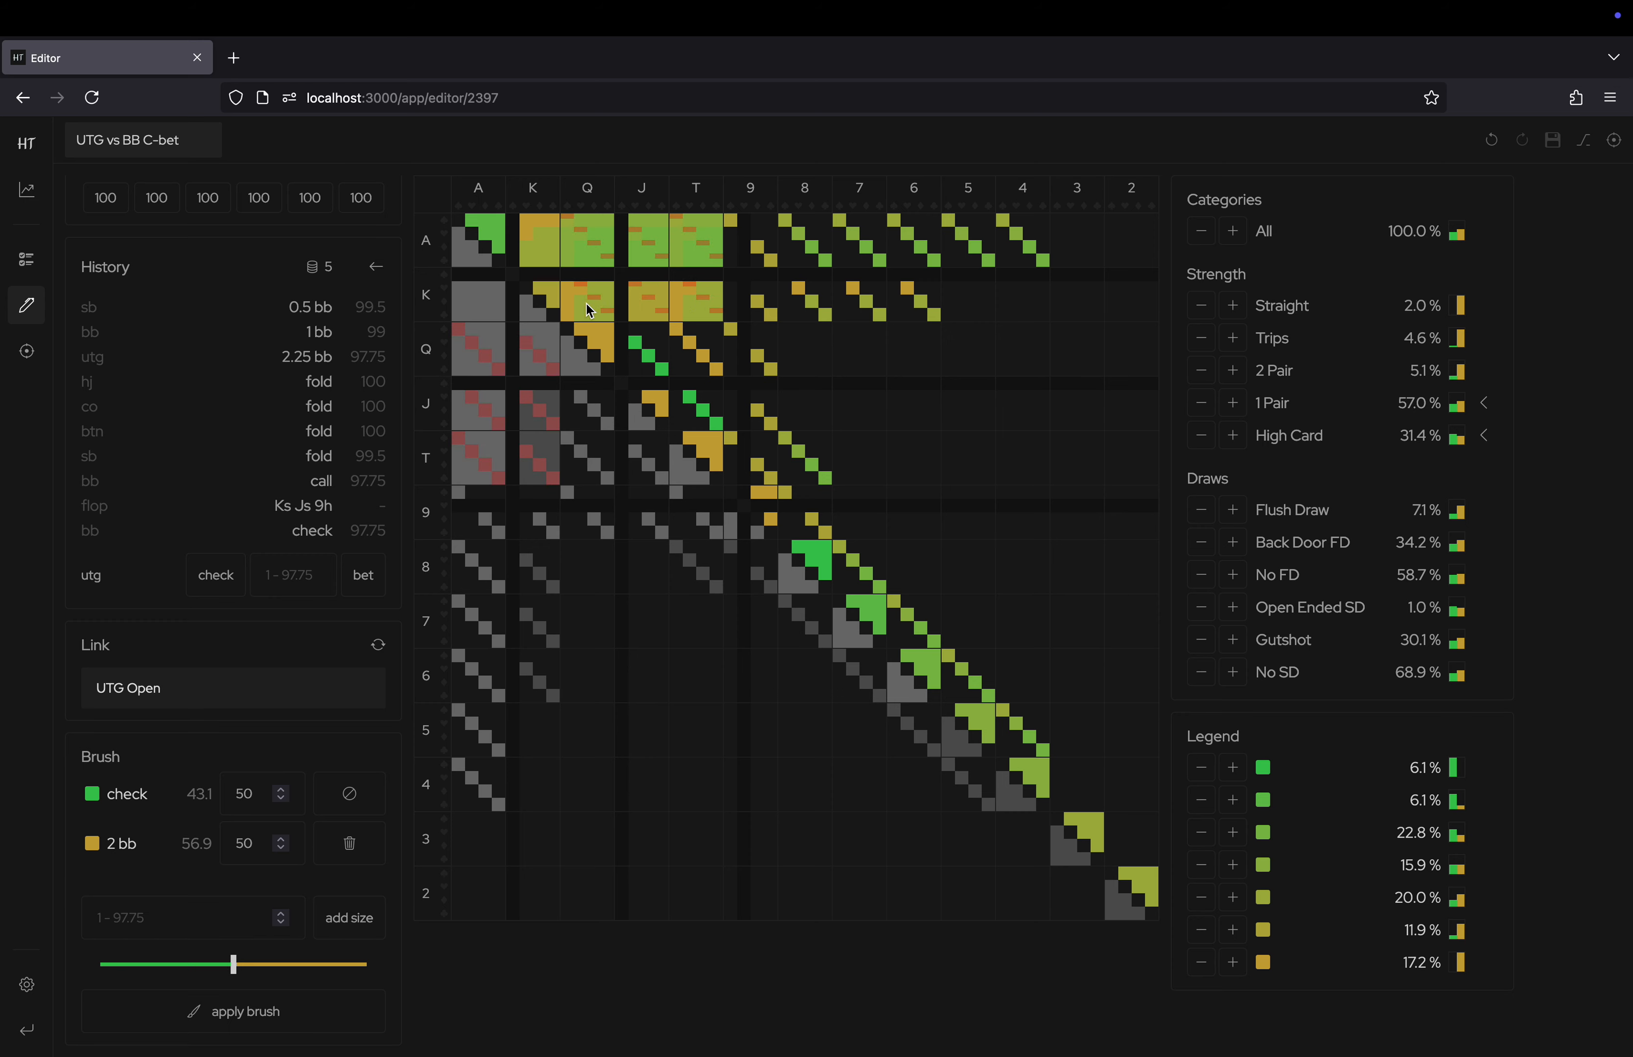
Deselect the suited combos of KQ, AQ, AJ, KJ, KT and AT.
left_click(586, 303)
left_click(593, 238)
left_click(638, 236)
left_click(641, 313)
left_click(706, 309)
left_click(709, 266)
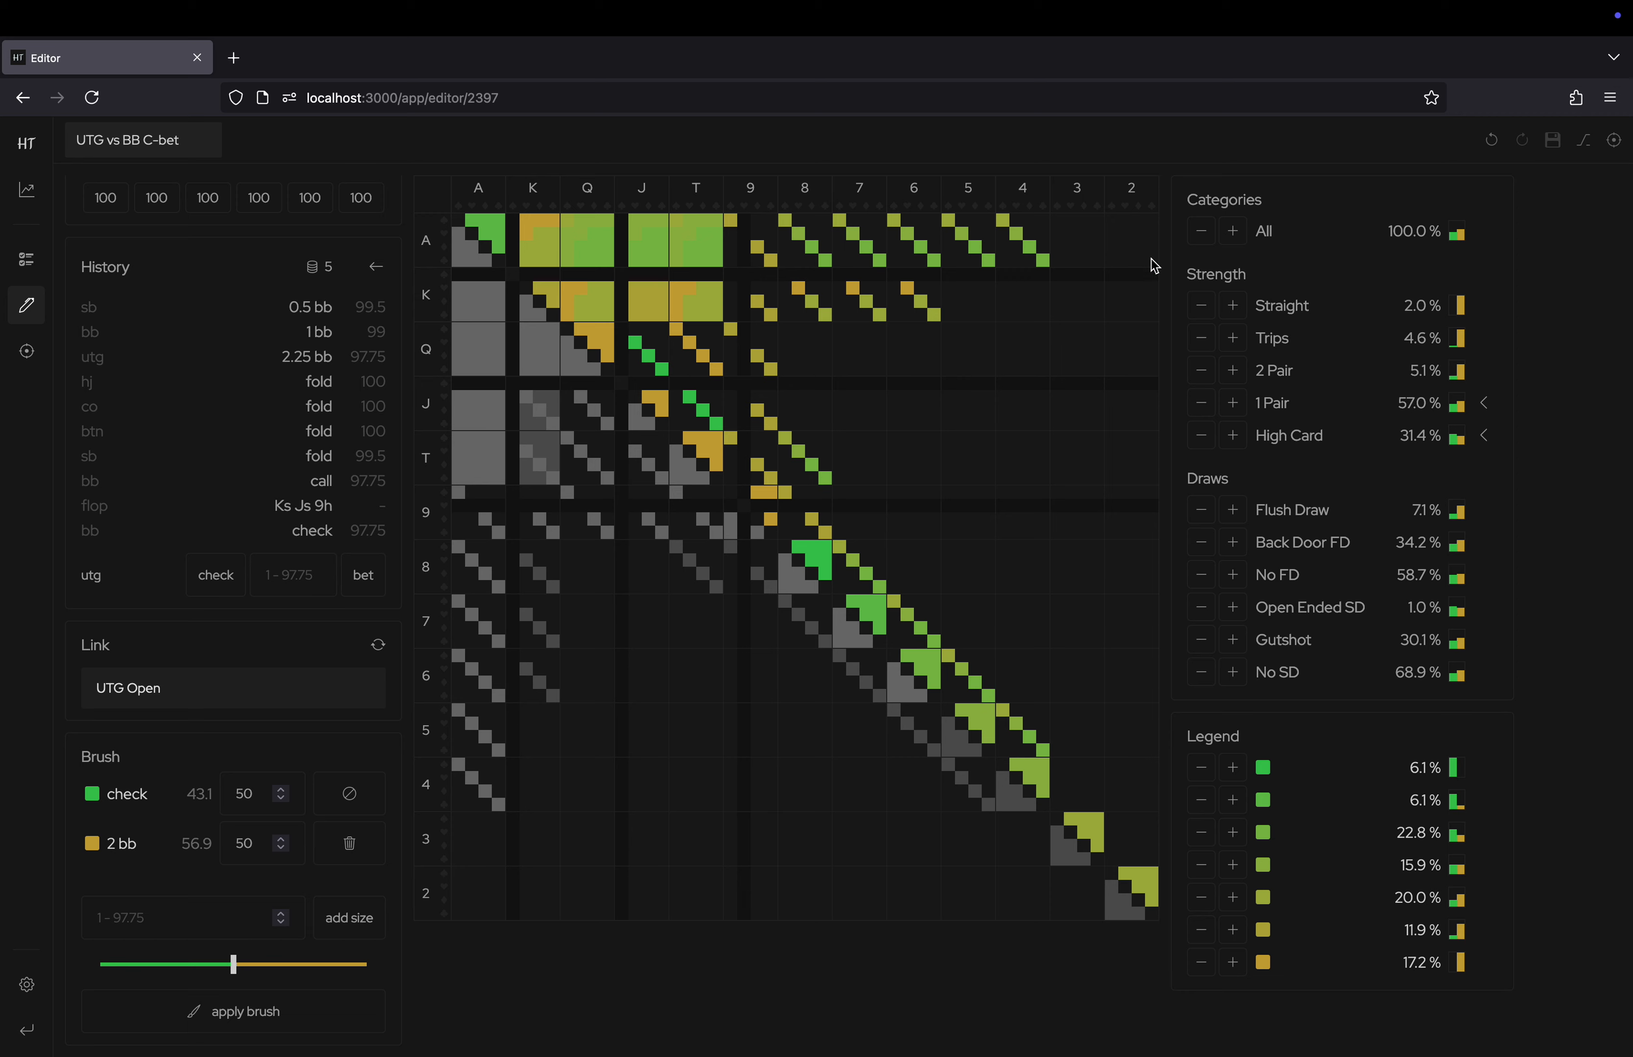
Select the Trips and 2 Pair hands and paint them with a brush of check 0 and 2 bb 100.
mouse_move(1300, 304)
left_click(1234, 342)
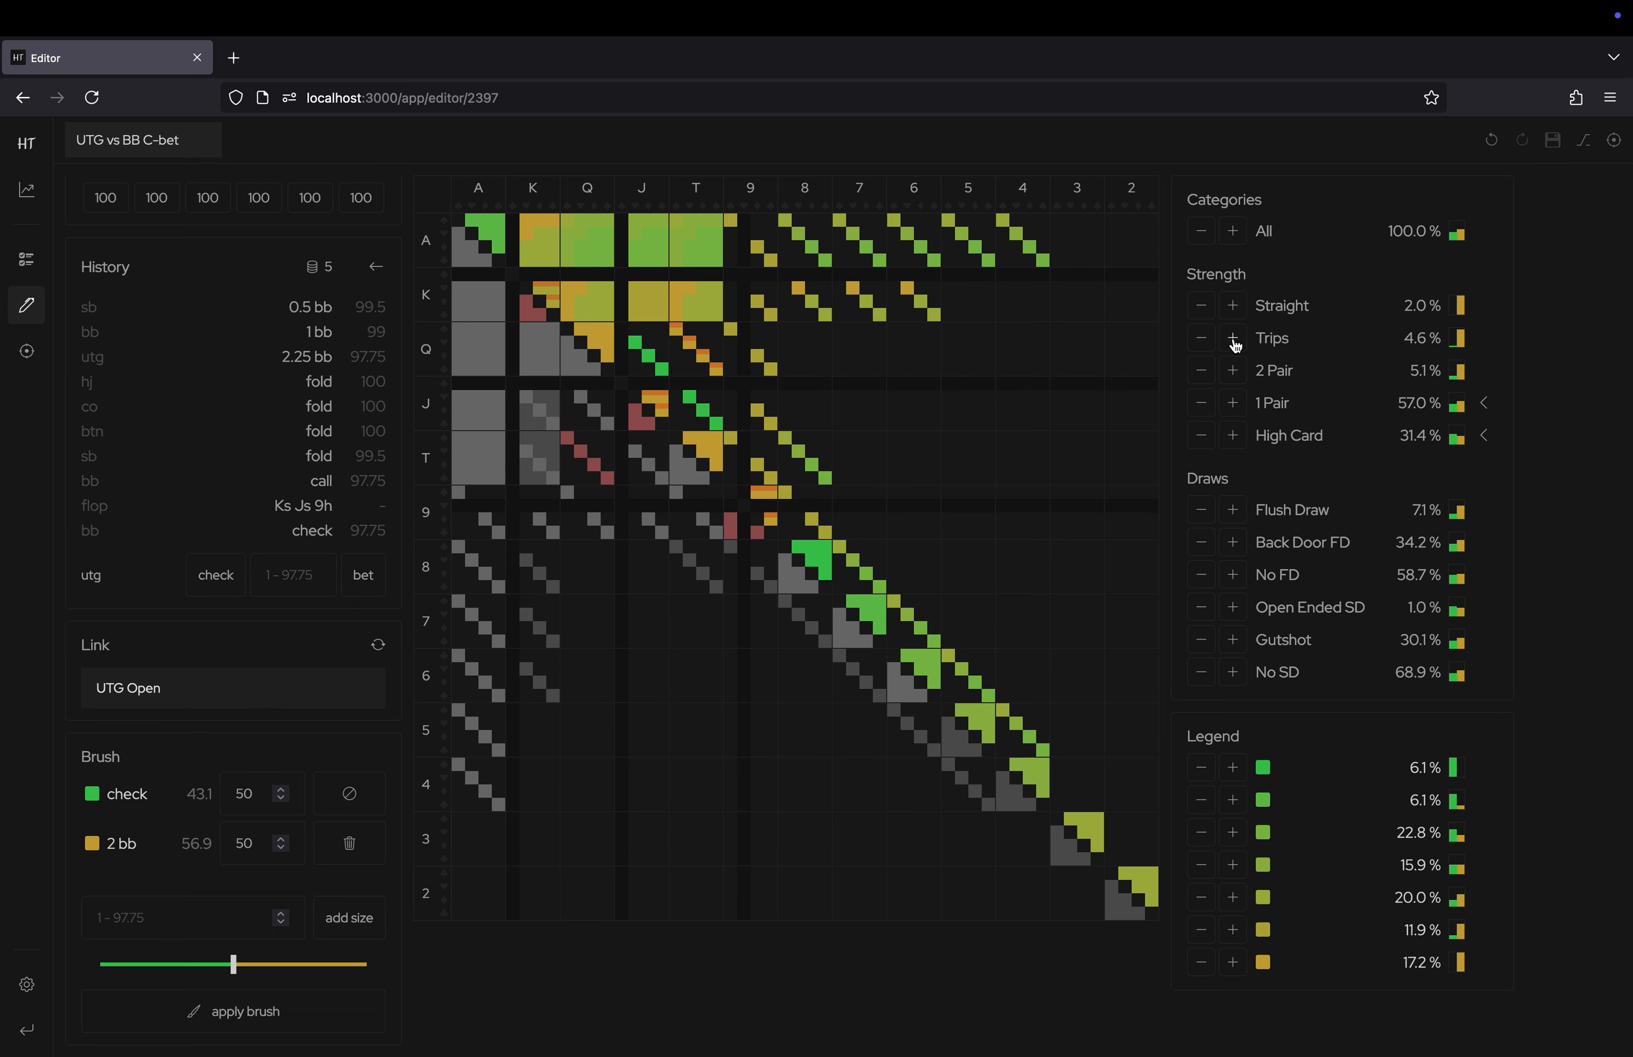
left_click(1234, 371)
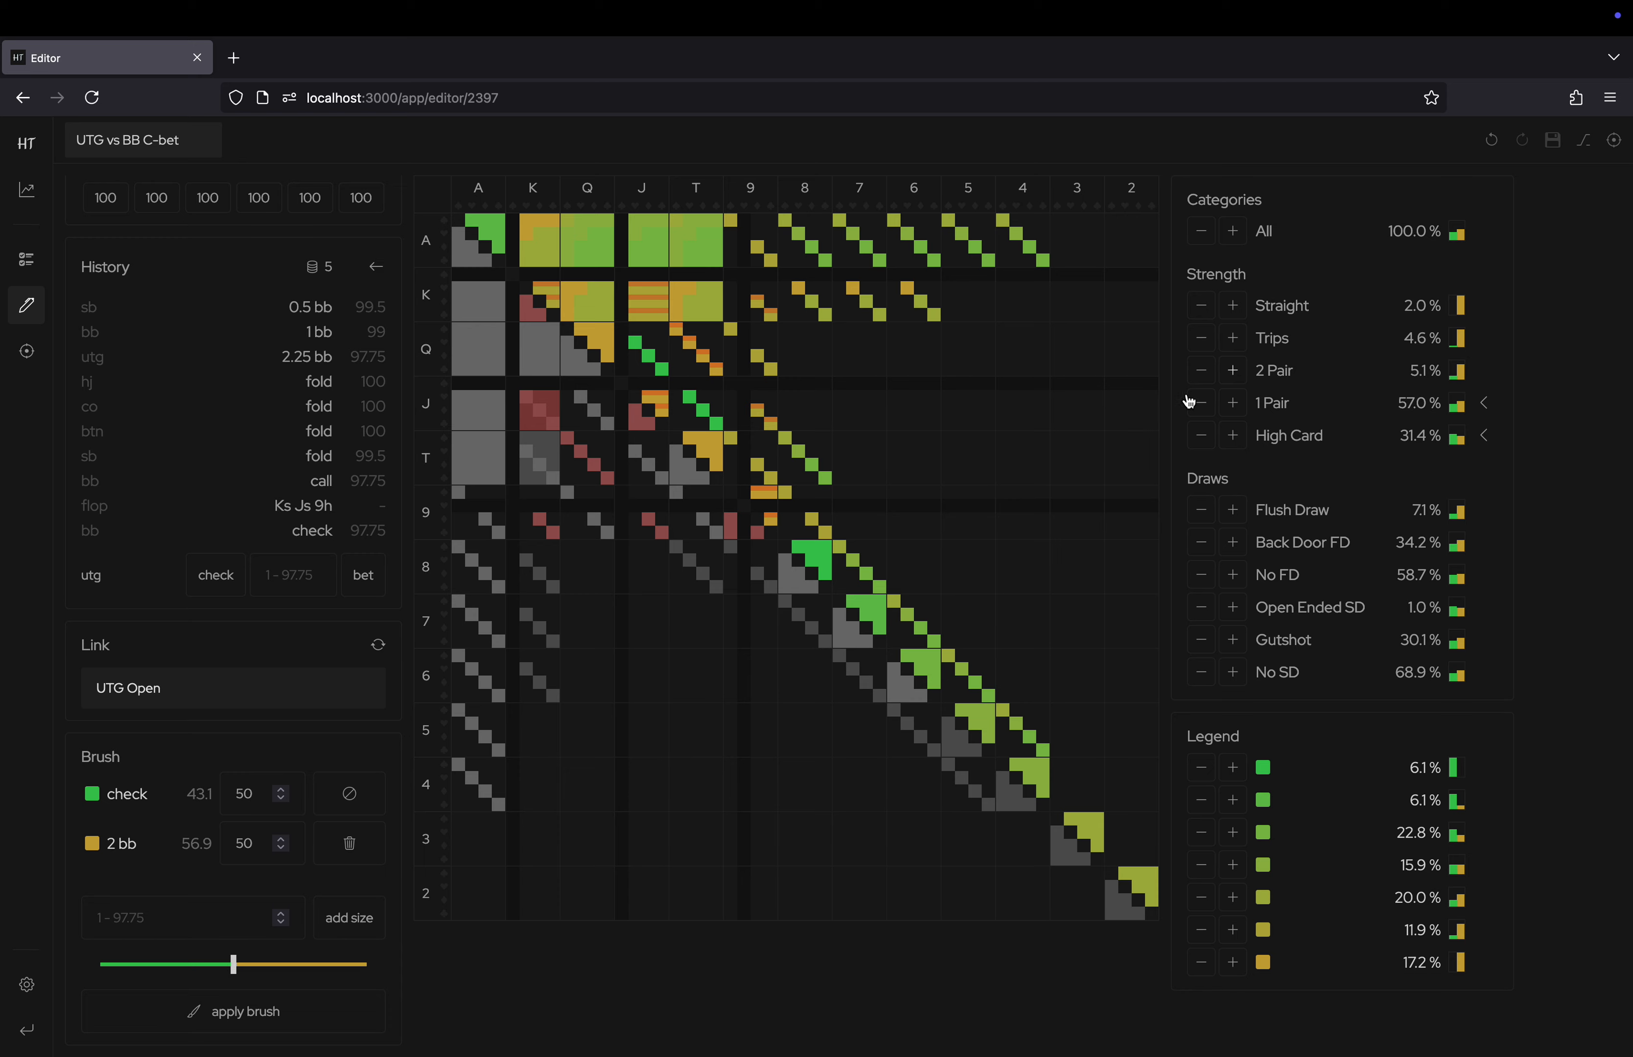
left_click_drag(237, 965, 27, 965)
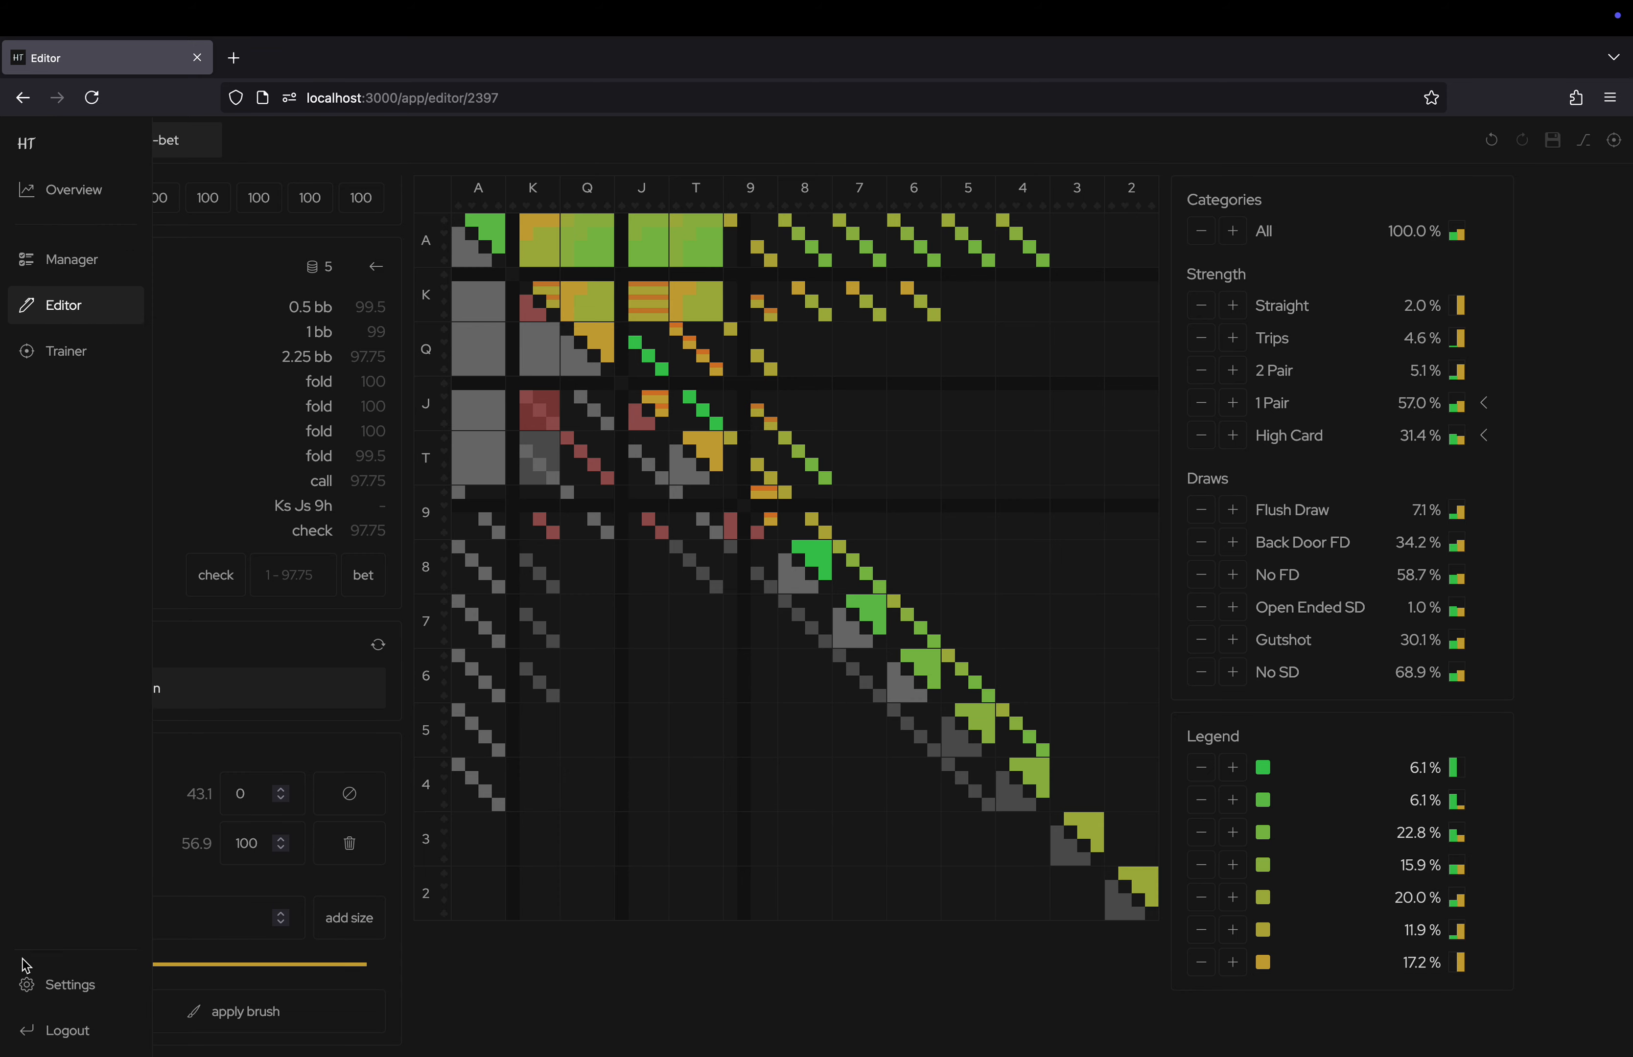
left_click(323, 1014)
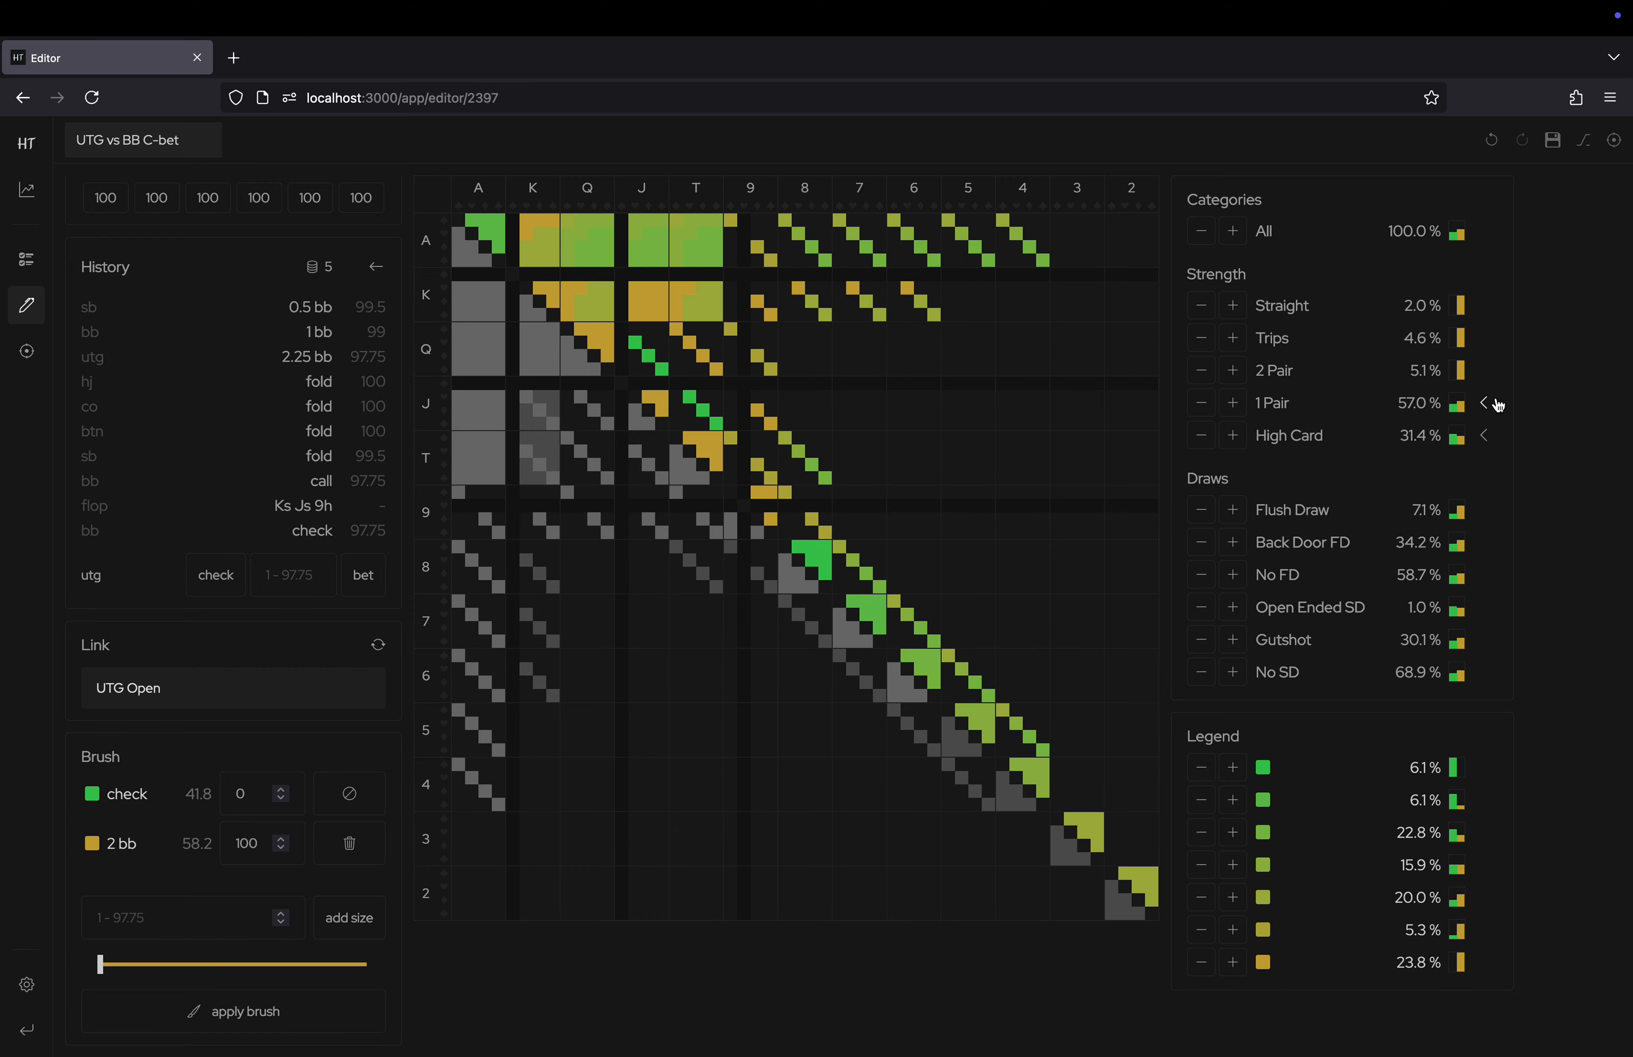
Select the AA, K, QQ and J subcategories of 1 Pair and exclude the Back Door FD combos from the selection.
left_click(1437, 411)
left_click(1249, 474)
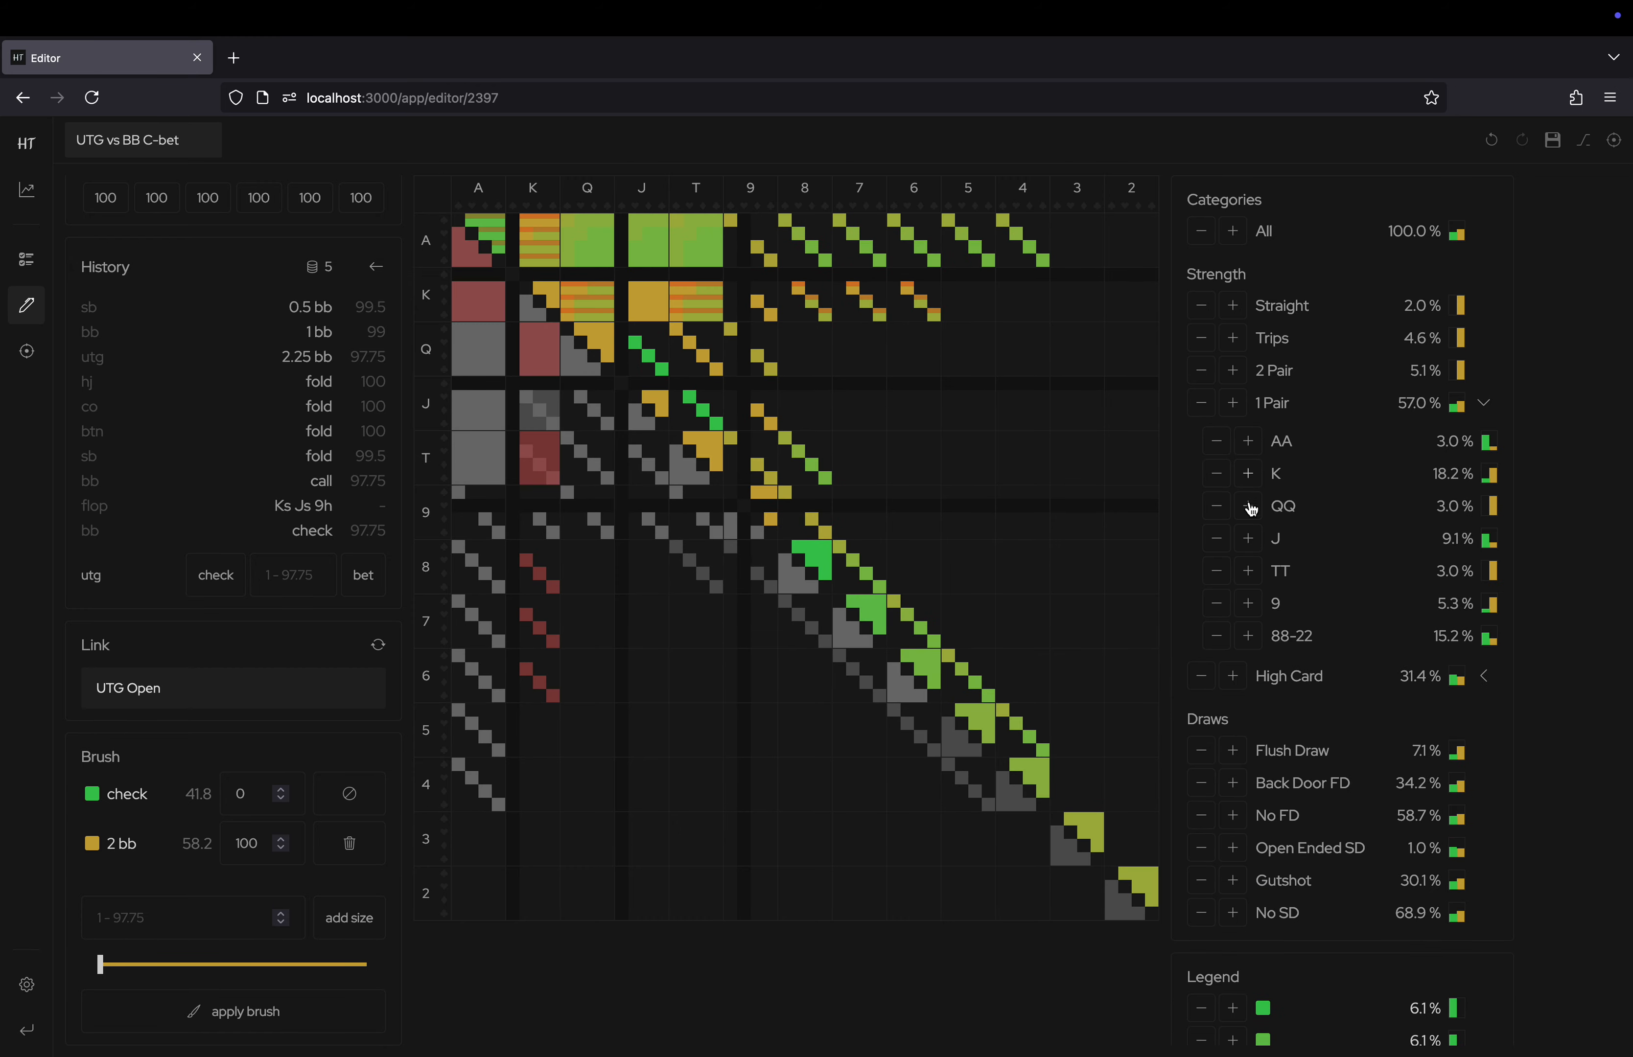
left_click(1249, 540)
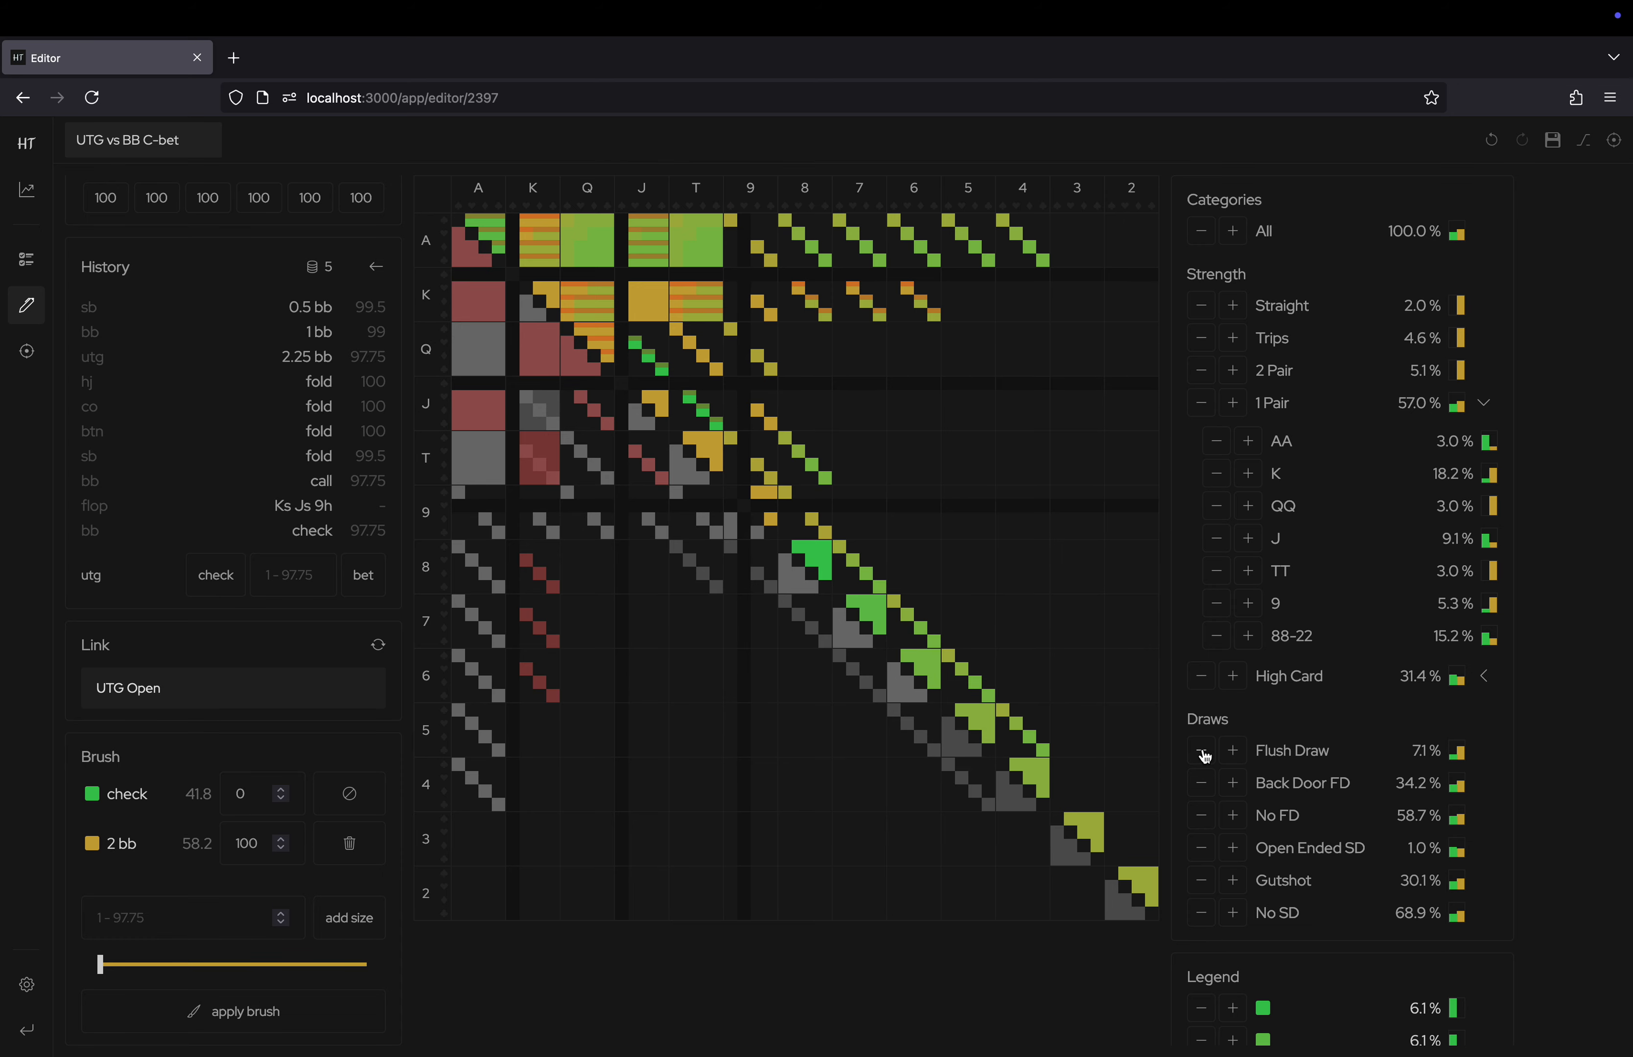
left_click(1205, 784)
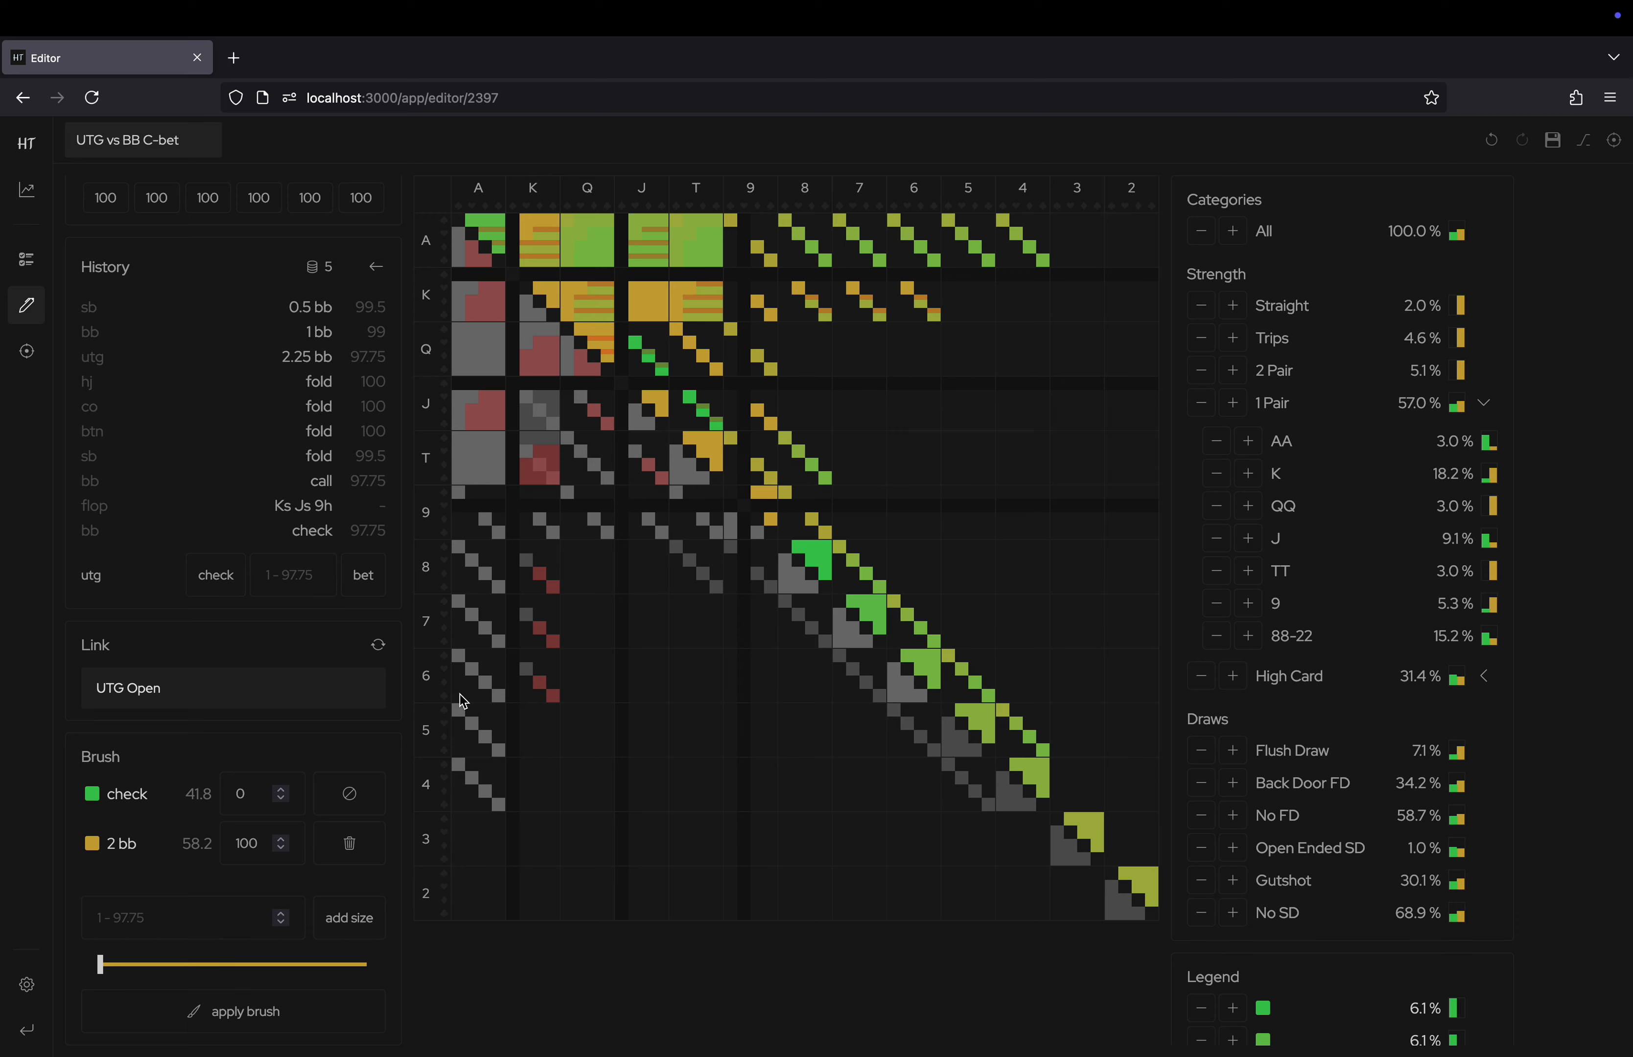
Switch to the range manager and look through the ranges in the Open and vs Open folders.
mouse_move(296, 783)
left_click(72, 257)
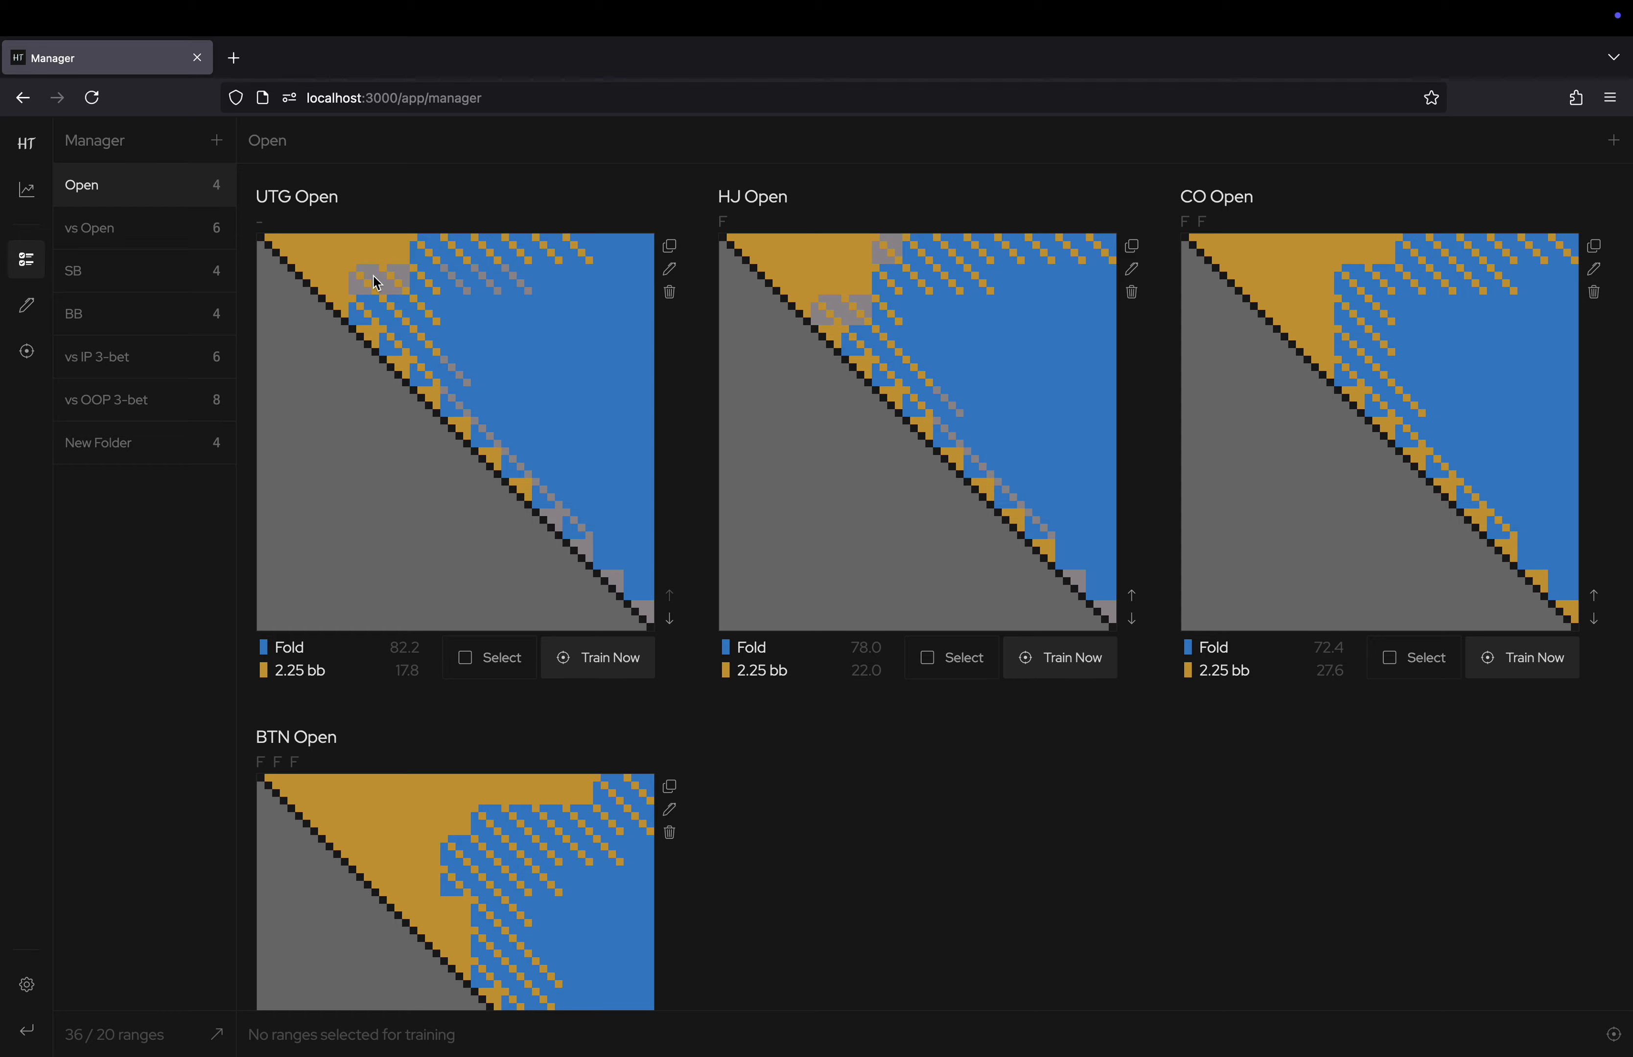
scroll(423, 469, "down", 1)
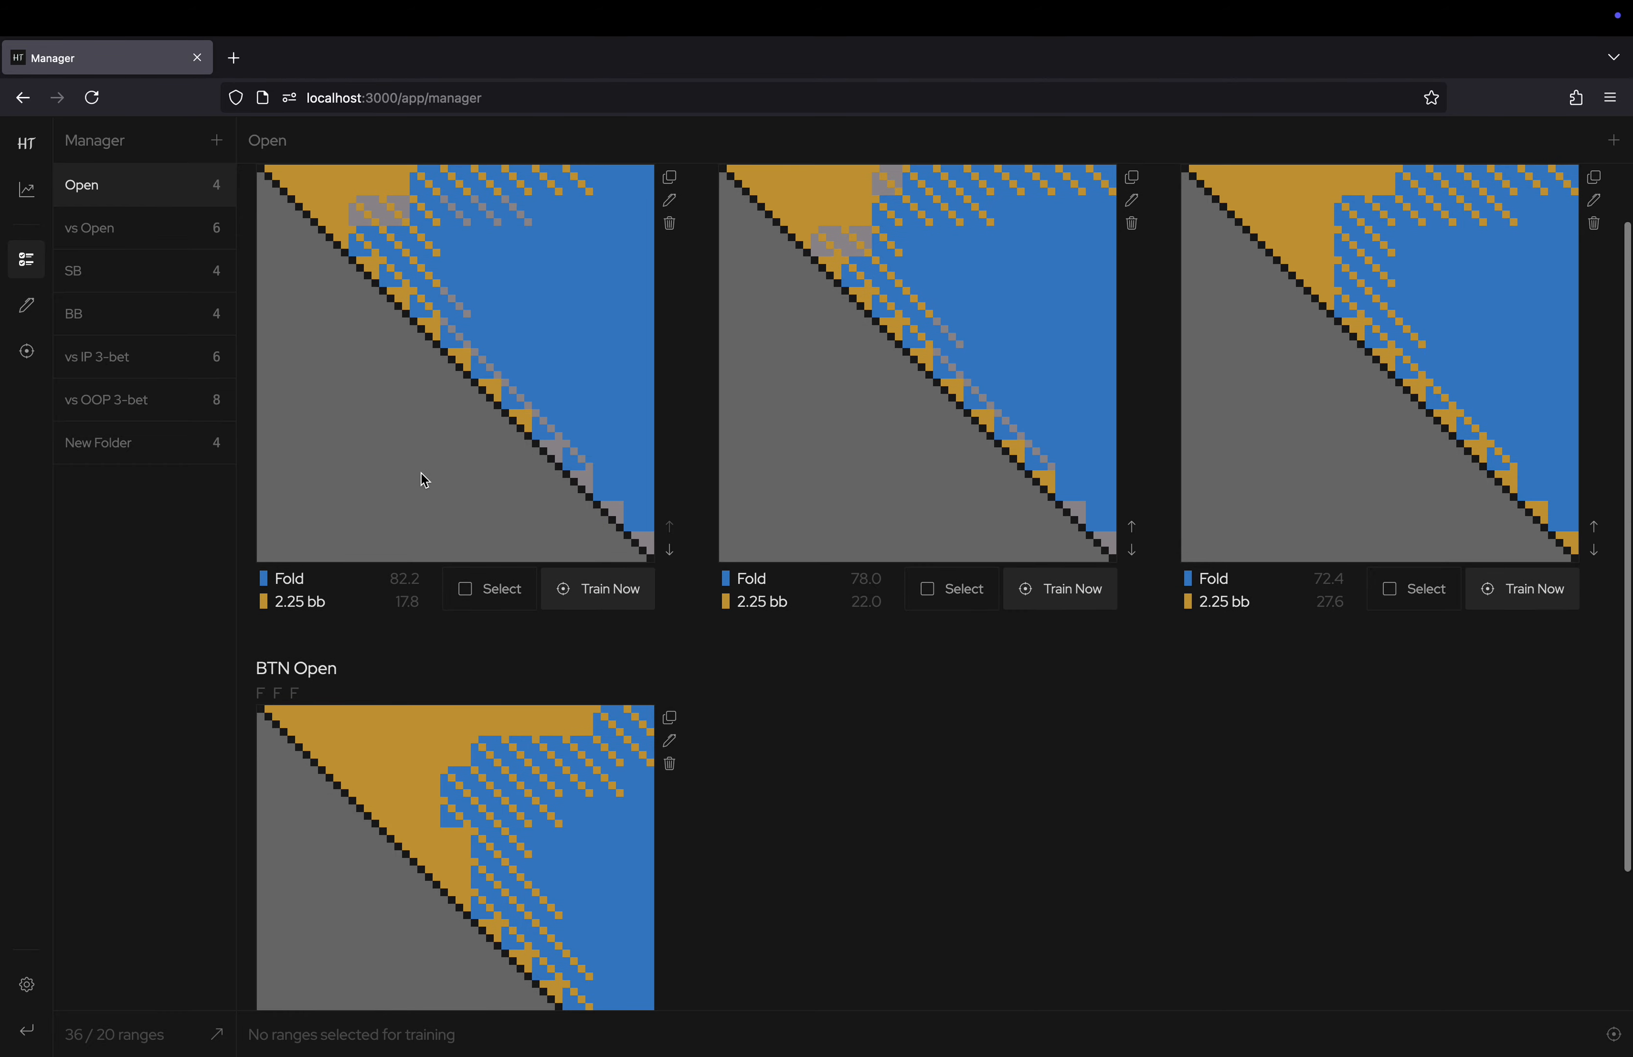
left_click(149, 249)
scroll(509, 639, "down", 3)
scroll(509, 639, "up", 1)
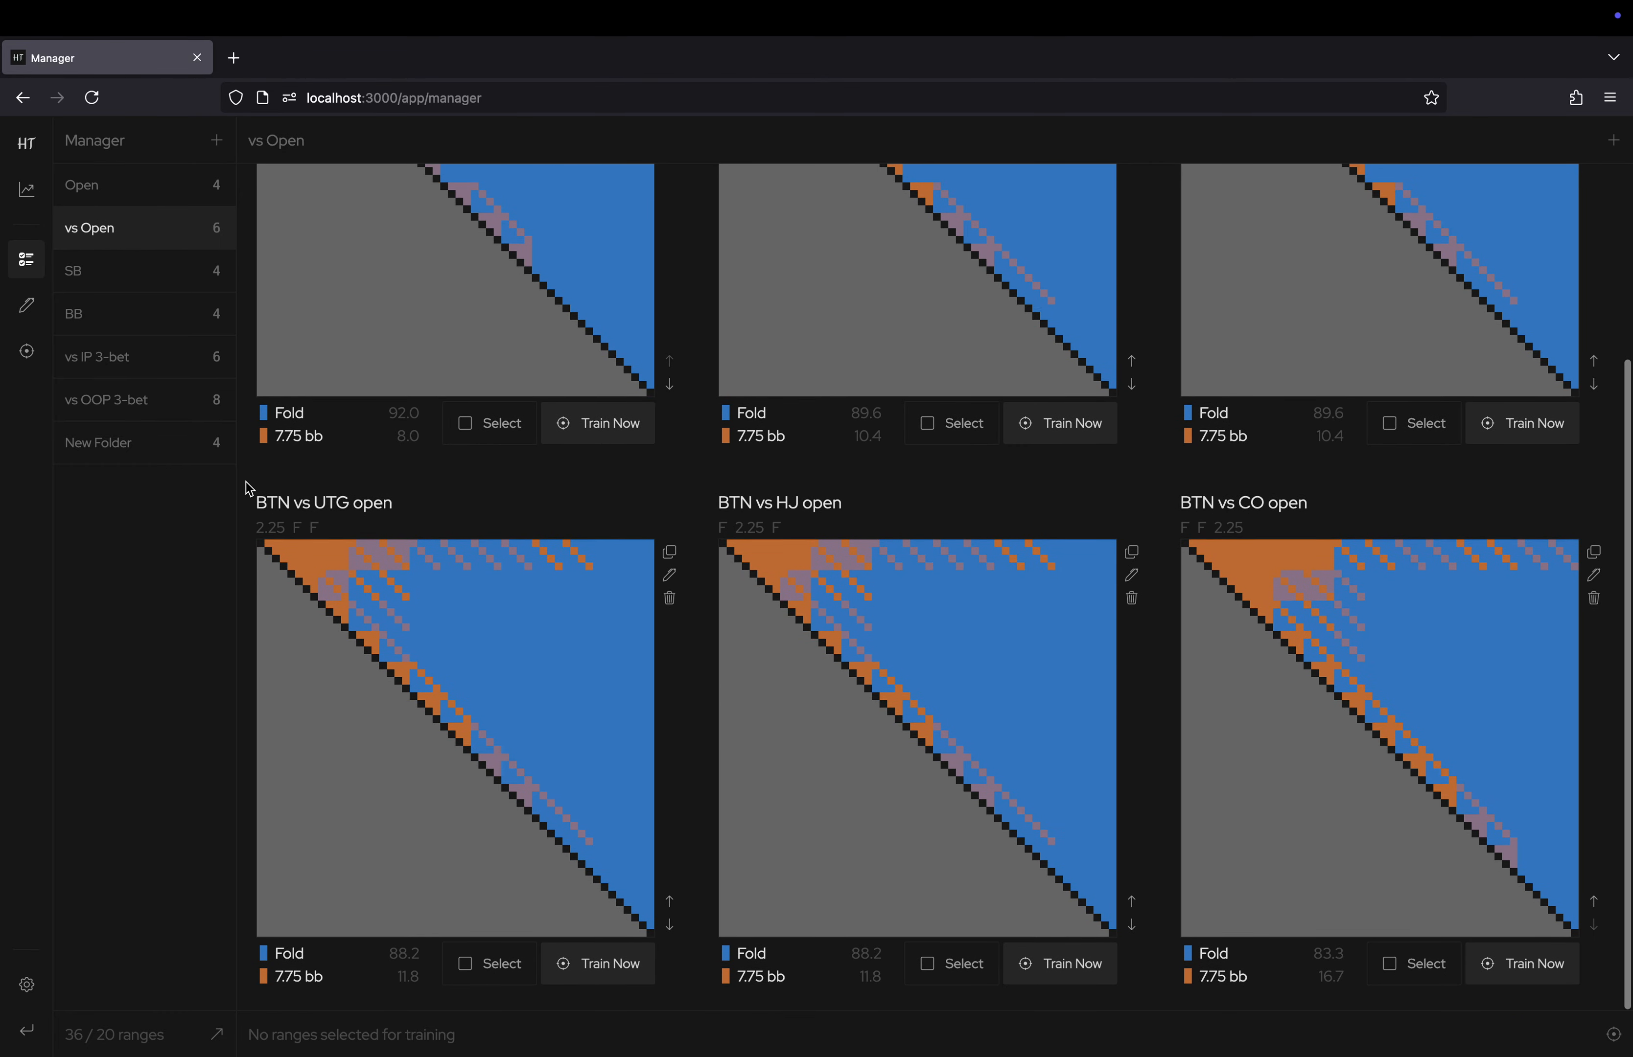
Open the BB vs UTG open range from the BB folder in the editor and start a training session with it.
left_click(178, 315)
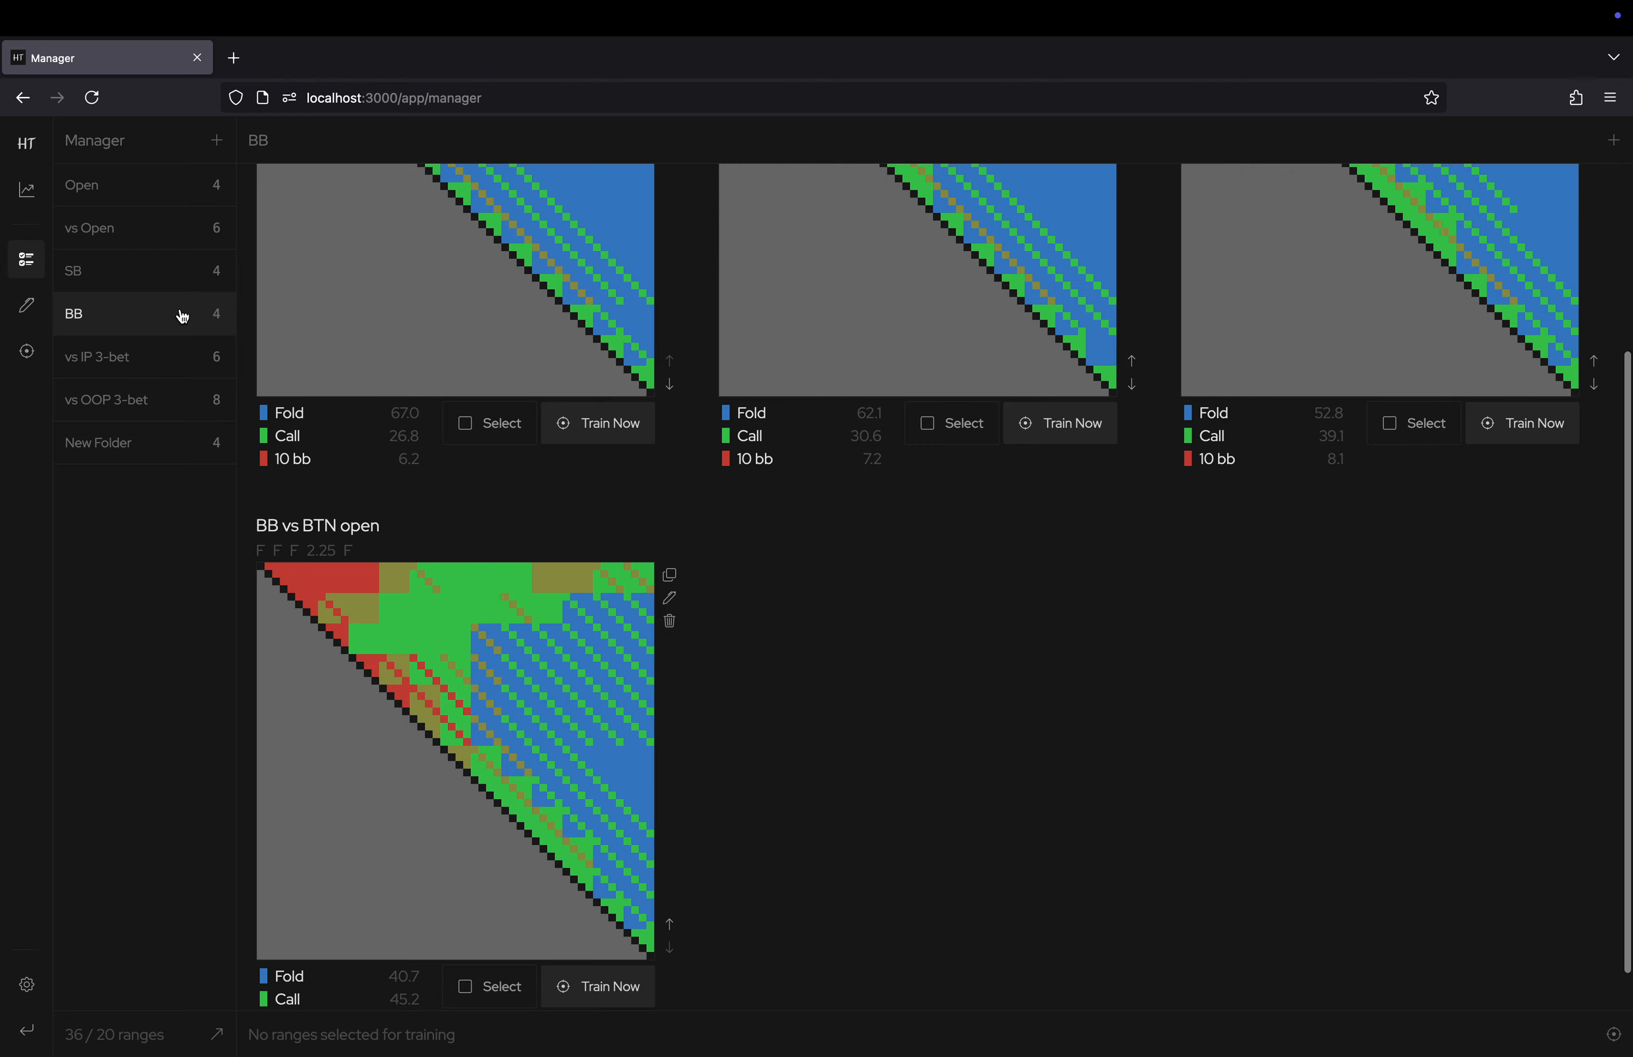
scroll(403, 377, "up", 3)
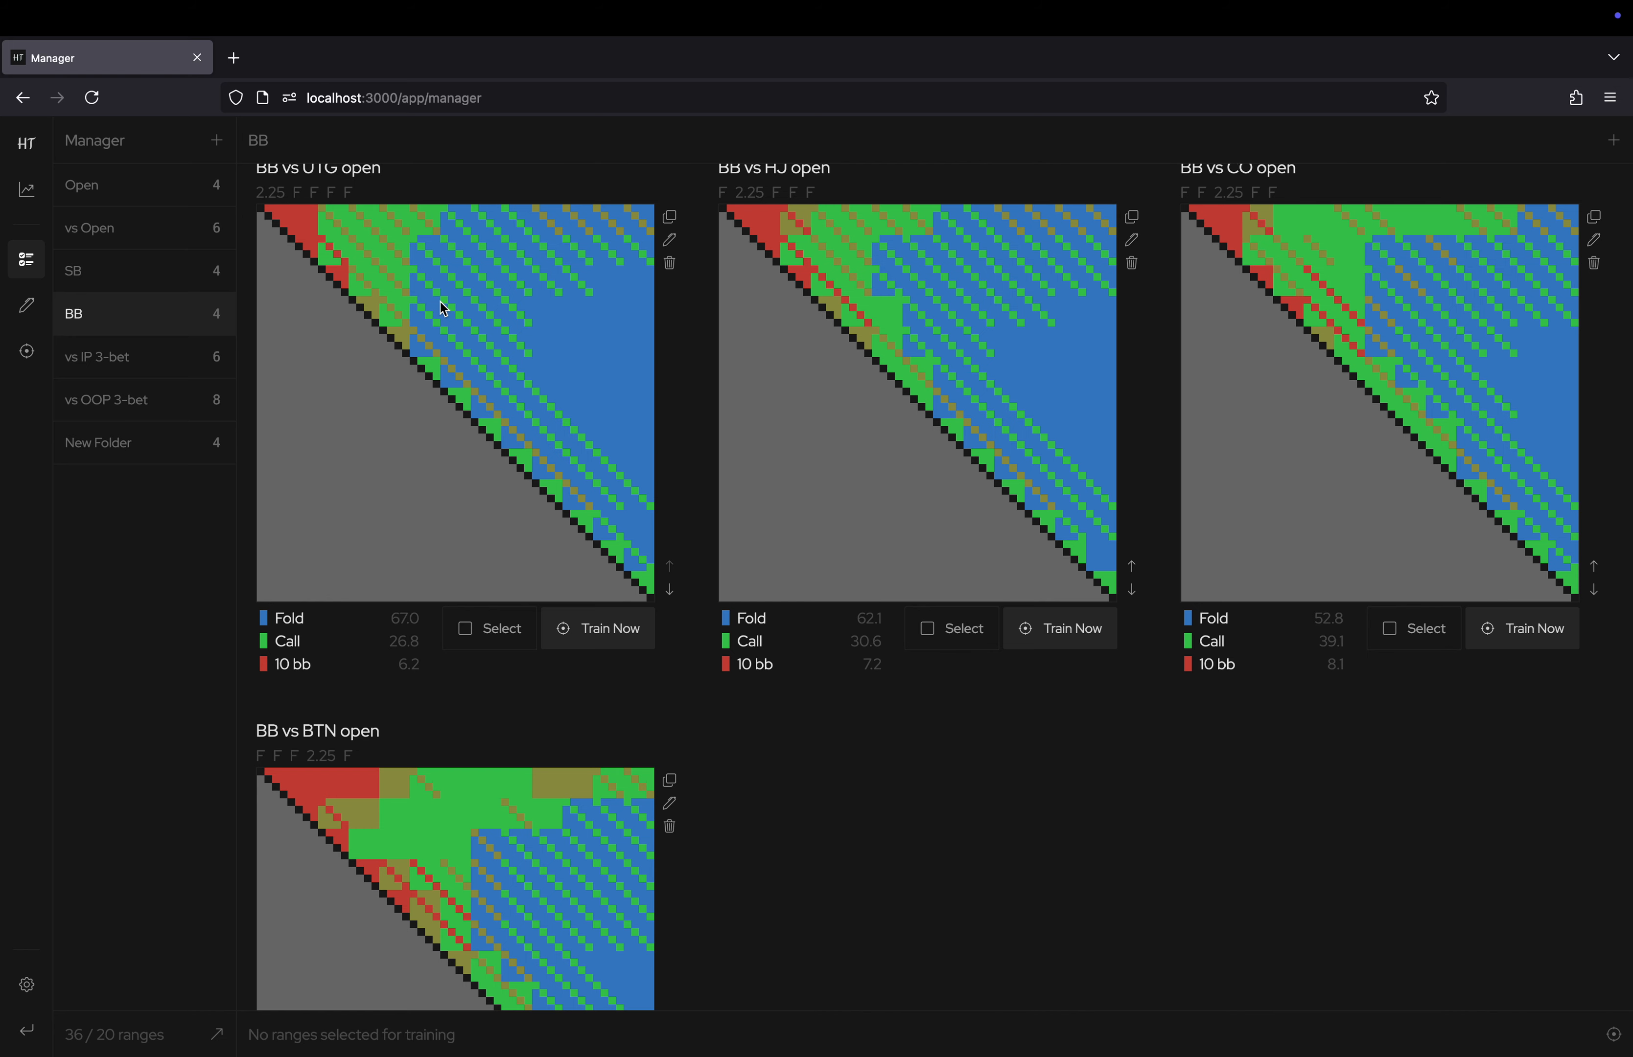
scroll(440, 302, "up", 1)
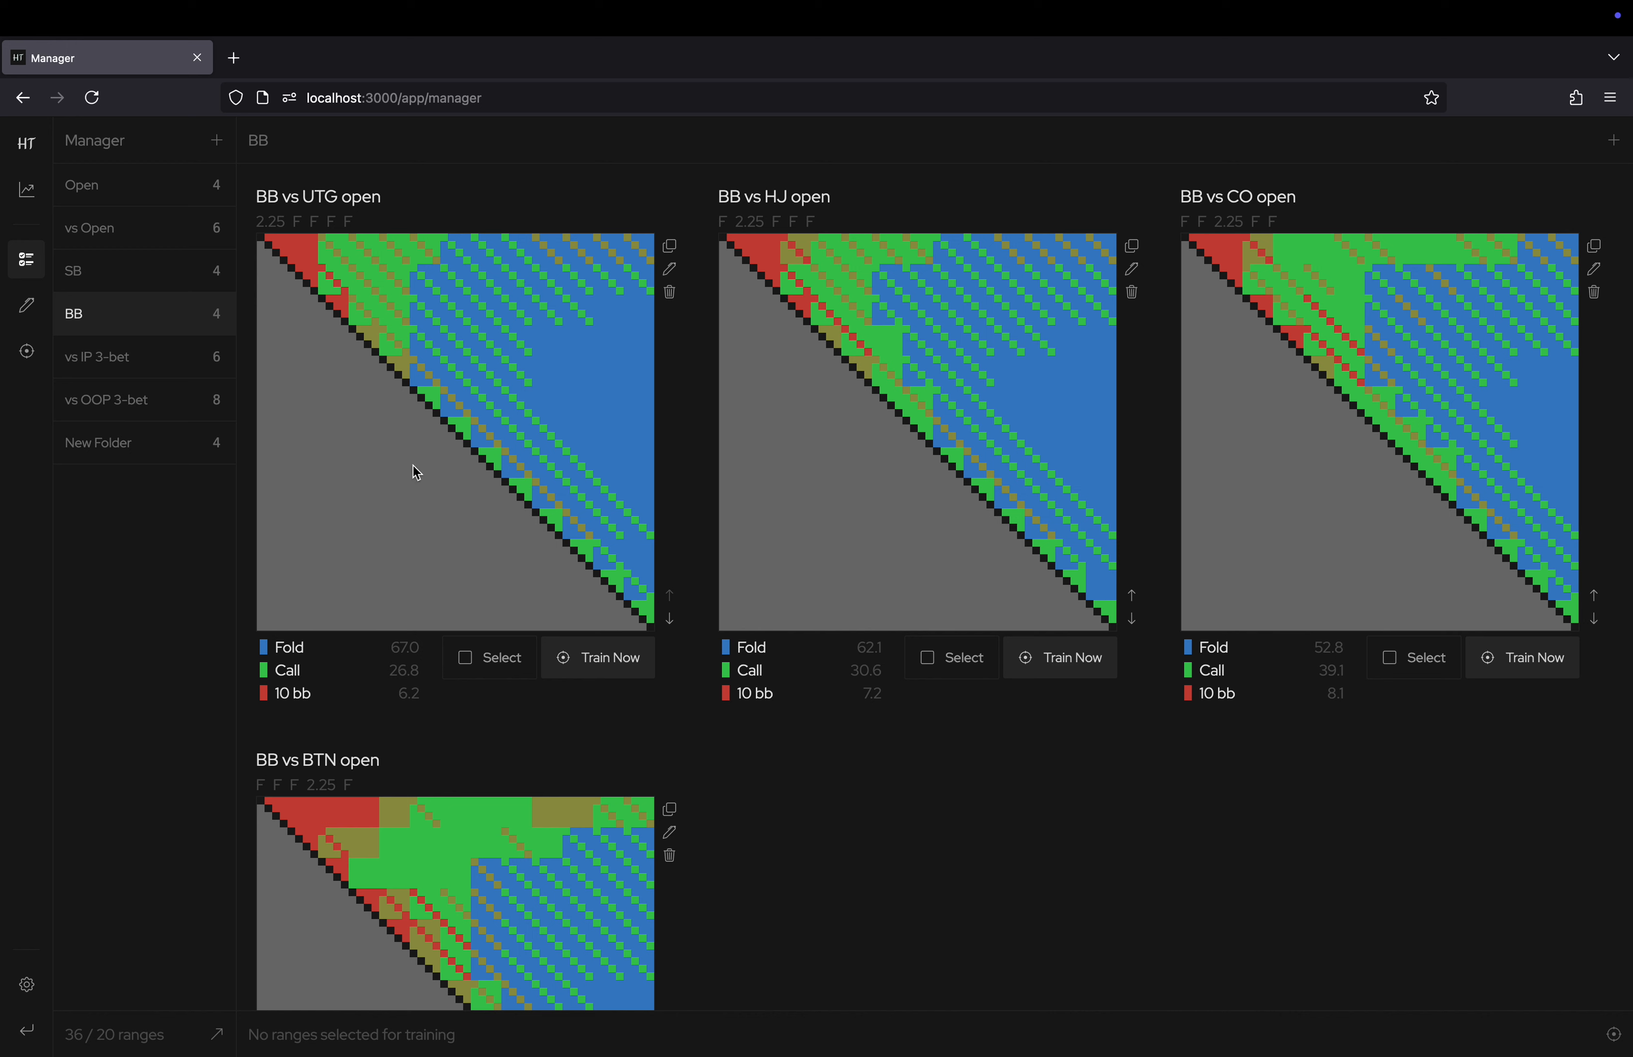
left_click(669, 268)
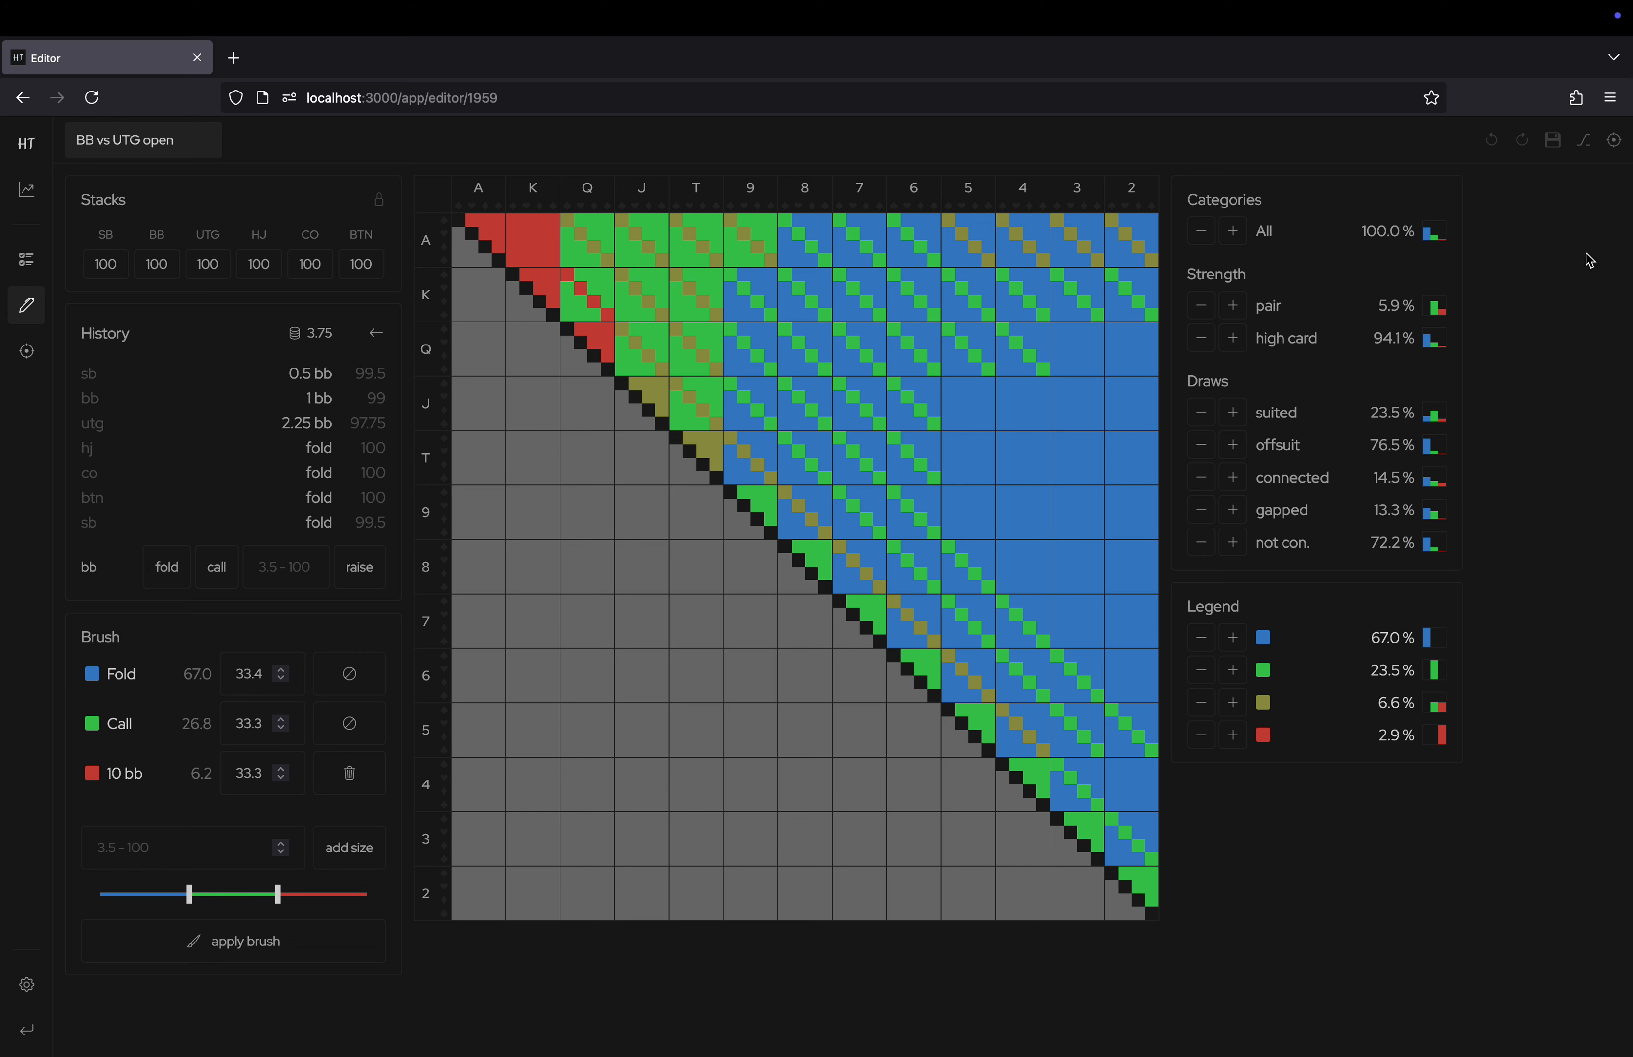
left_click(1614, 145)
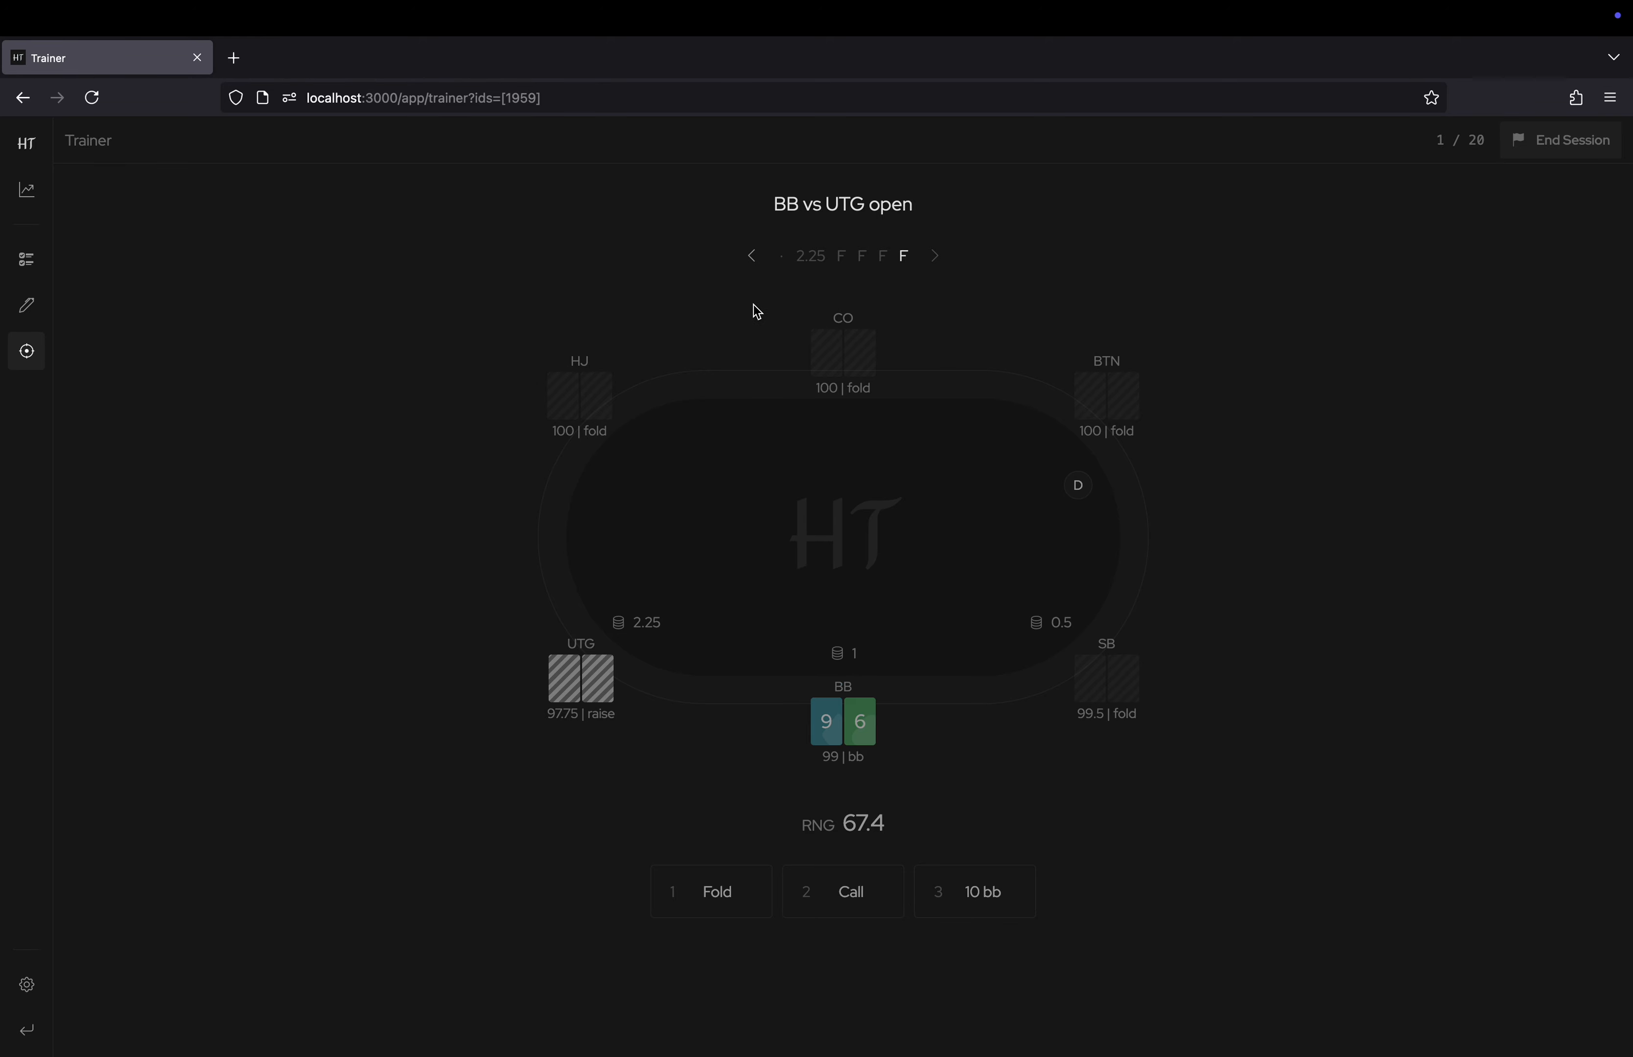
Replay the hand's action history from the blinds through each action up to the BB's decision.
left_click(754, 267)
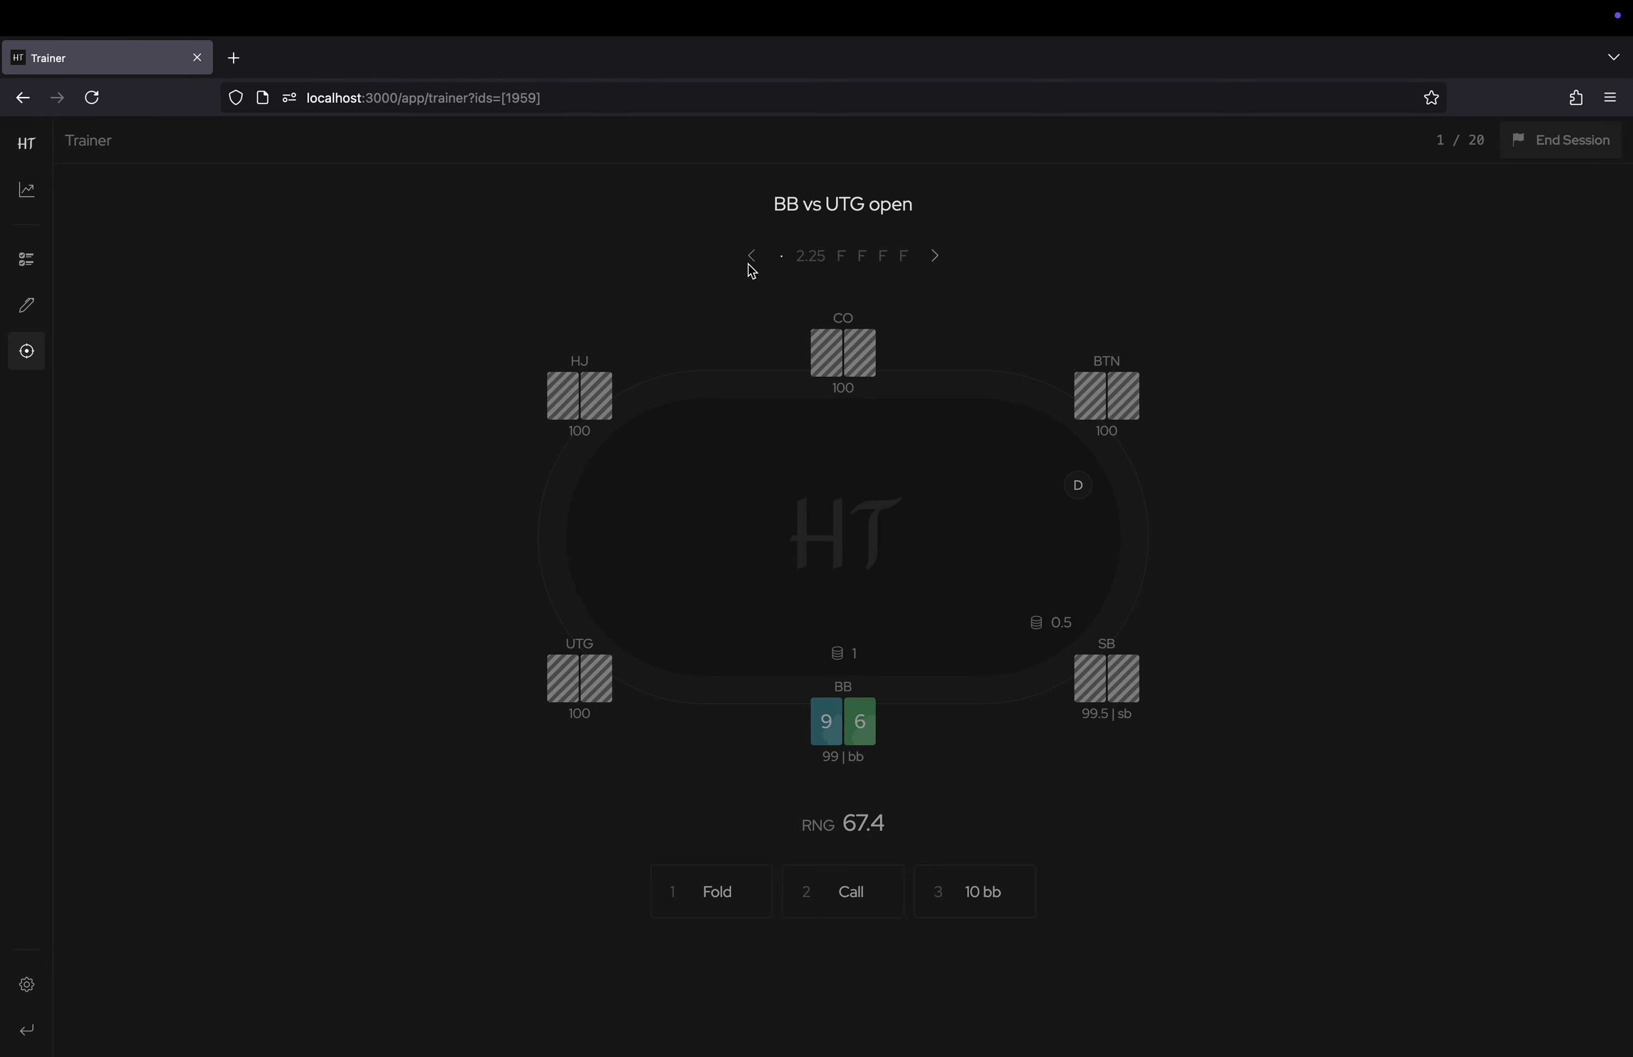
left_click(935, 258)
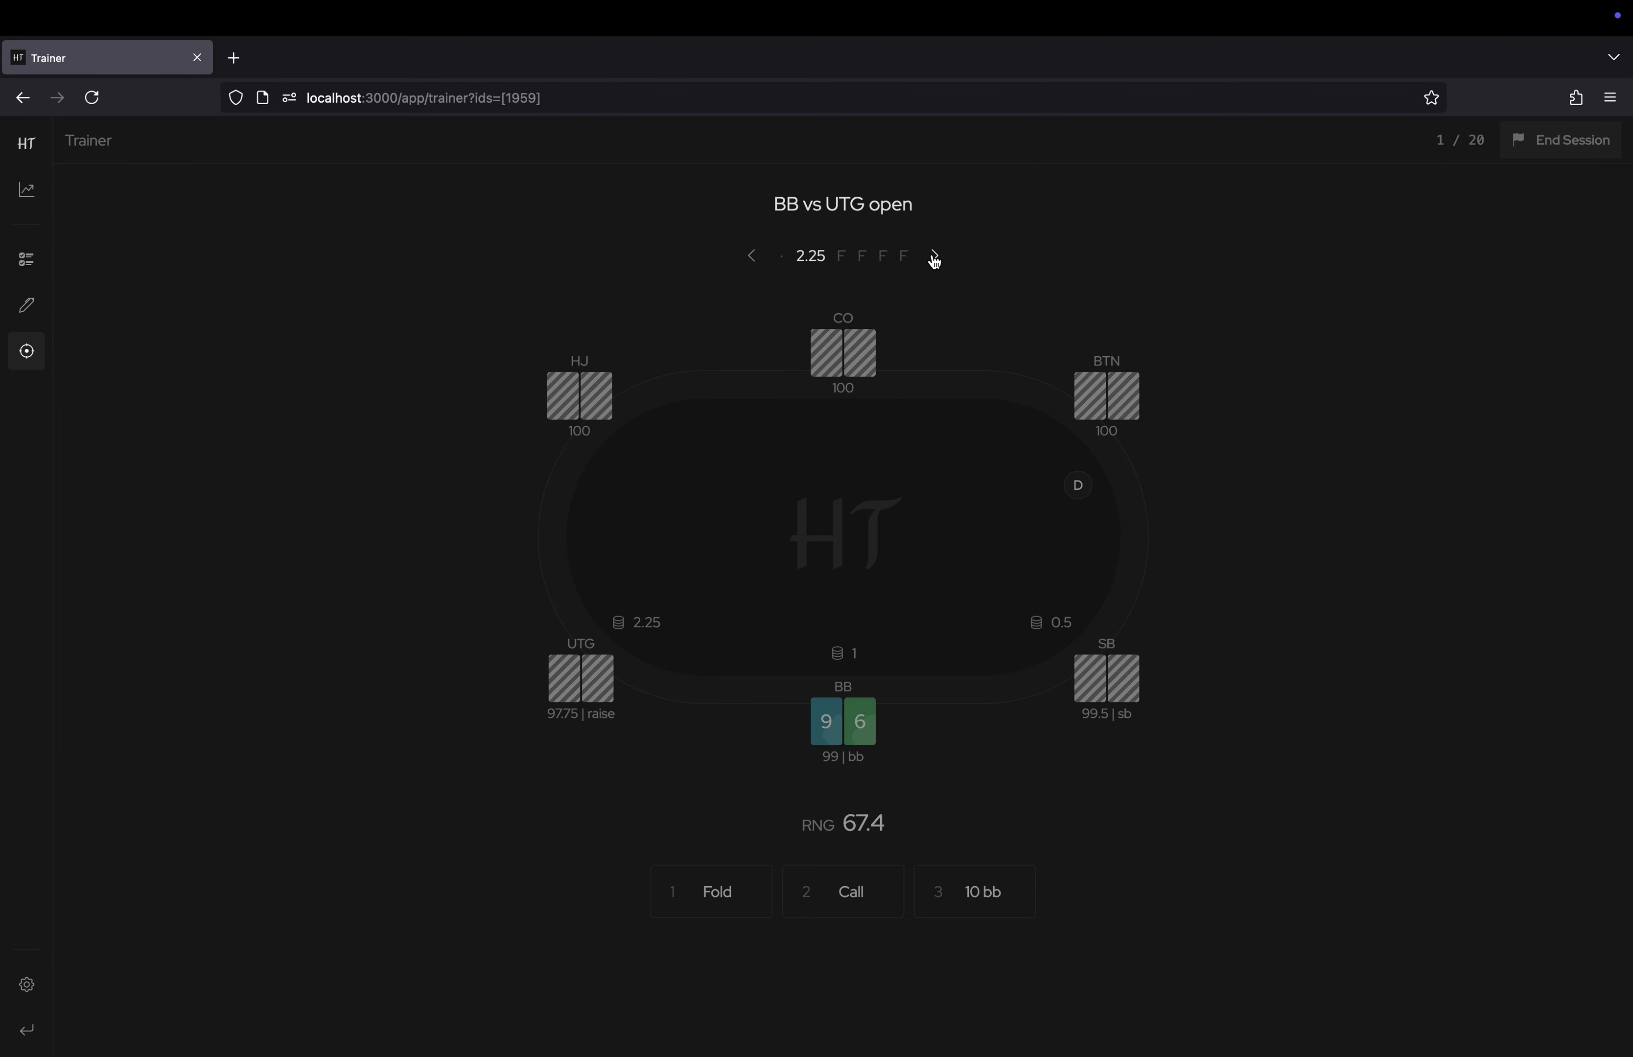
left_click(934, 258)
left_click(934, 258)
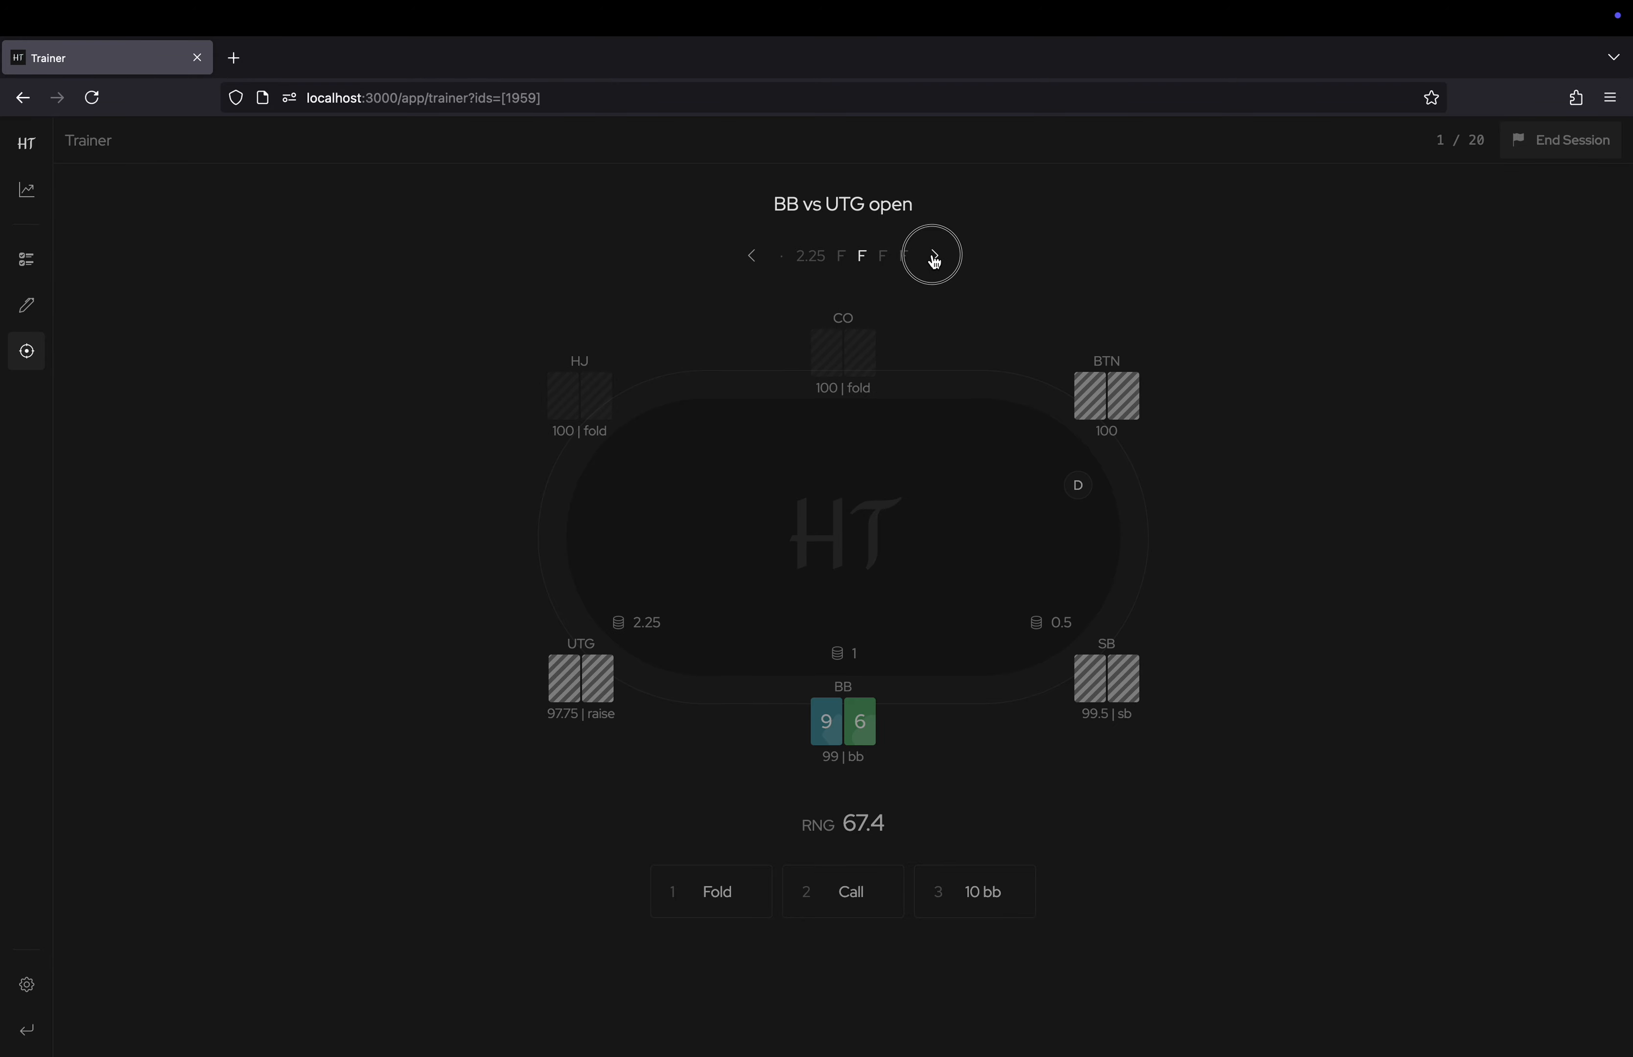
left_click(935, 258)
left_click(935, 257)
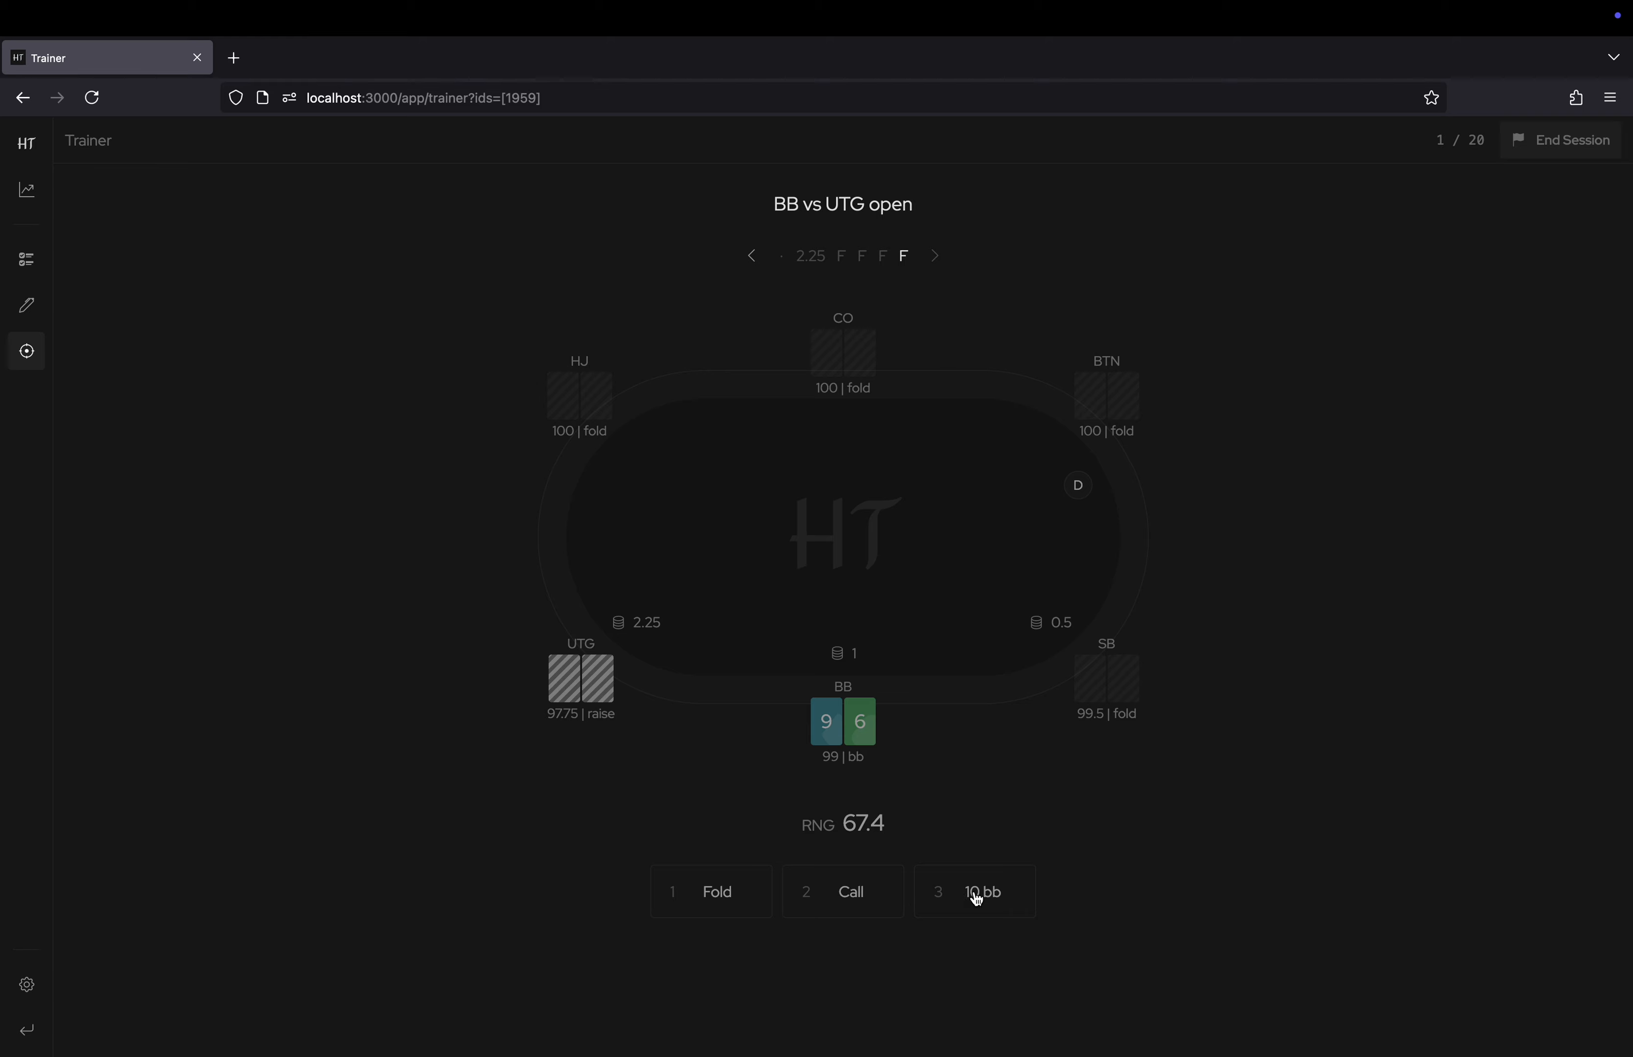
Examine the RNG value shown for the BB's decision between Fold, Call and 10 bb.
left_click_drag(824, 824, 890, 830)
left_click(891, 829)
left_click(847, 824)
left_click_drag(846, 824, 898, 822)
left_click(896, 821)
left_click_drag(846, 824, 889, 831)
left_click(894, 829)
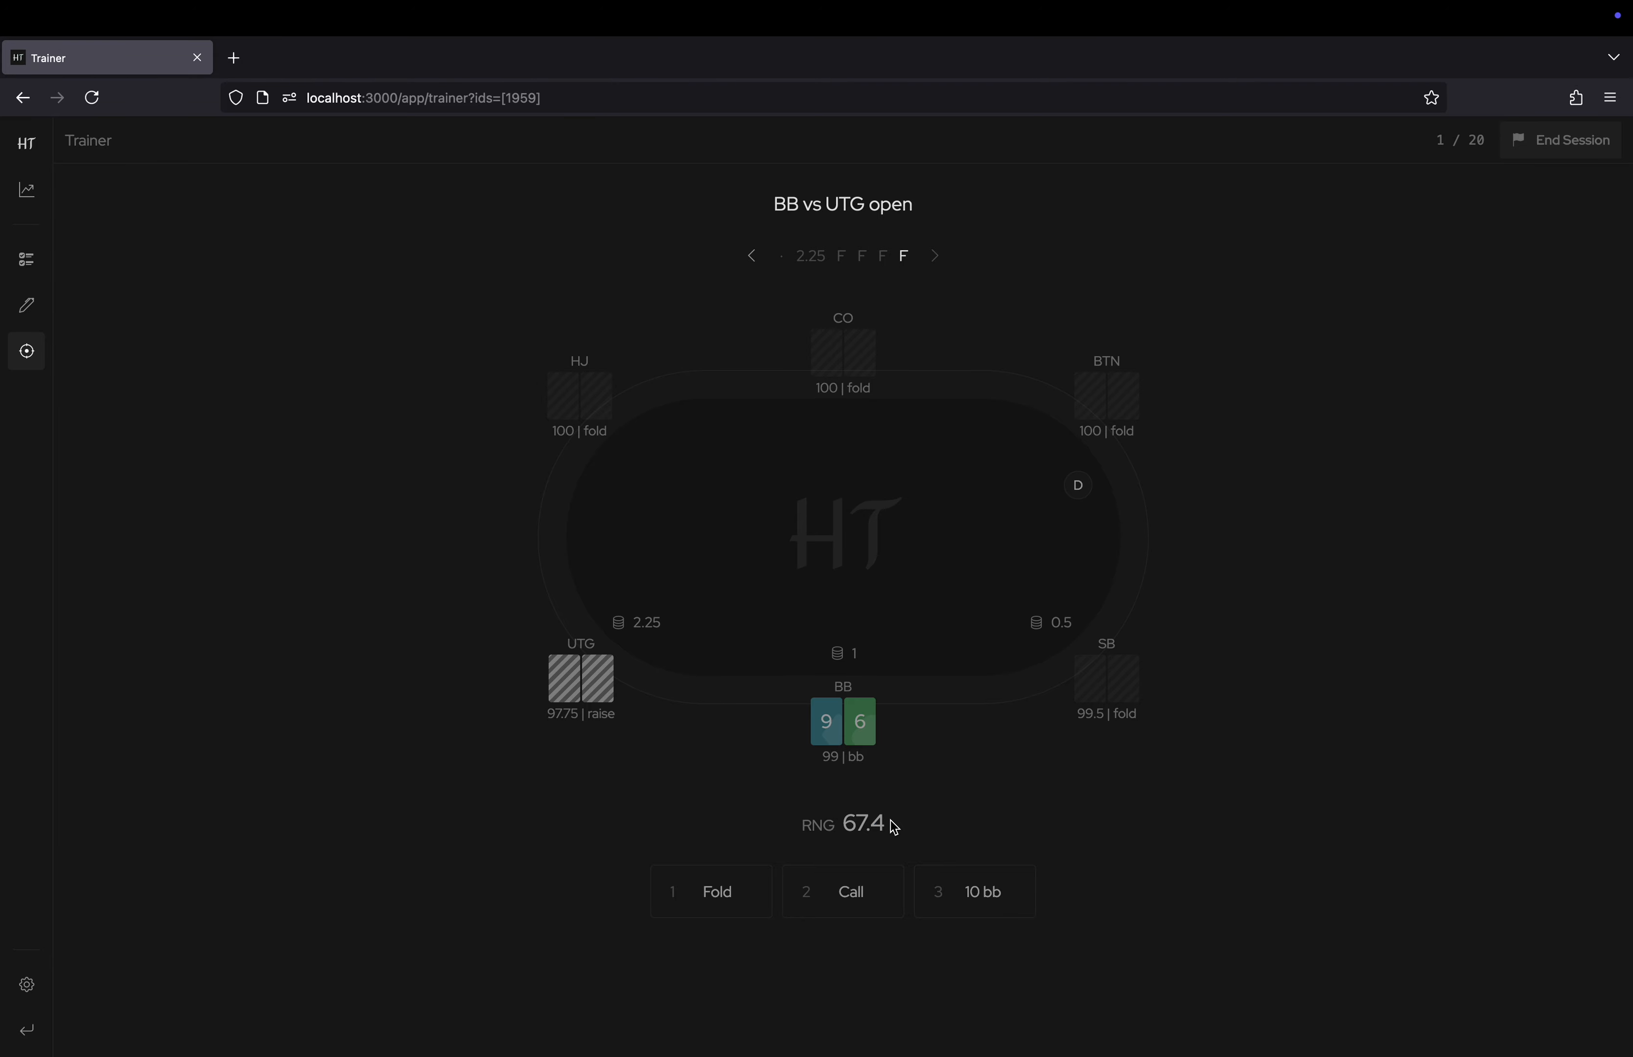